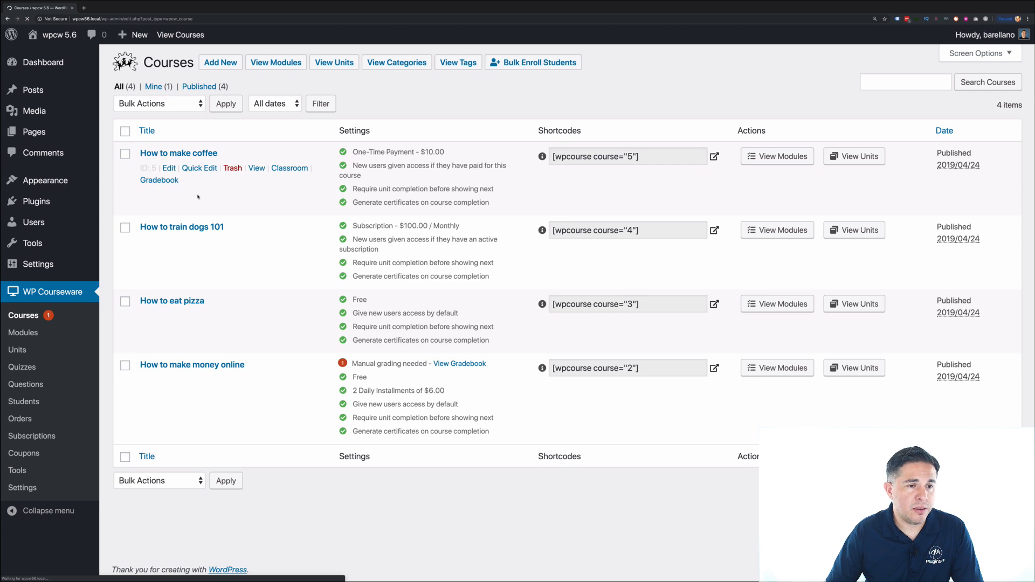
- Open the How to make money online course and bring up its Payments settings
left_click(208, 365)
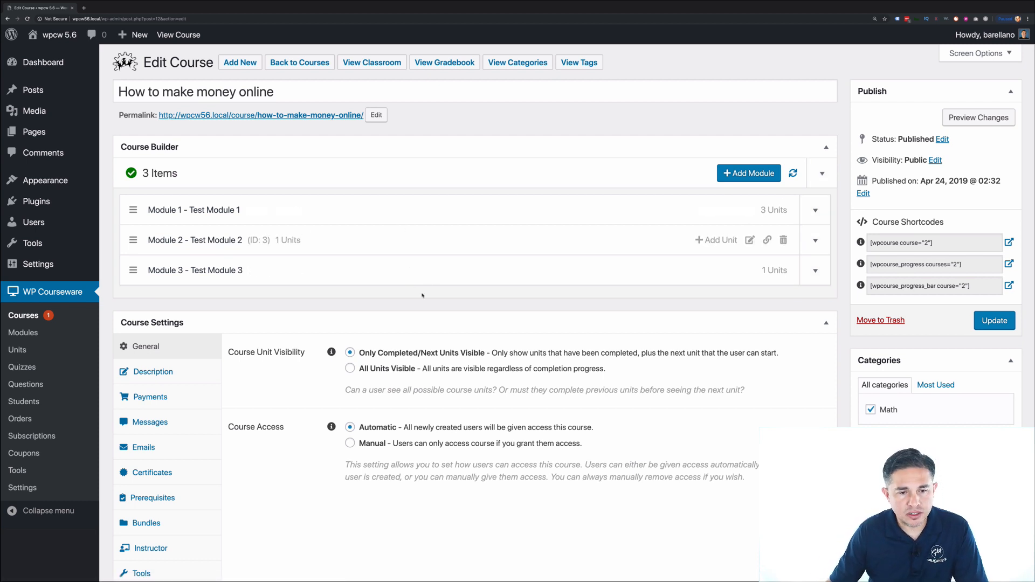
scroll(316, 353, "down", 3)
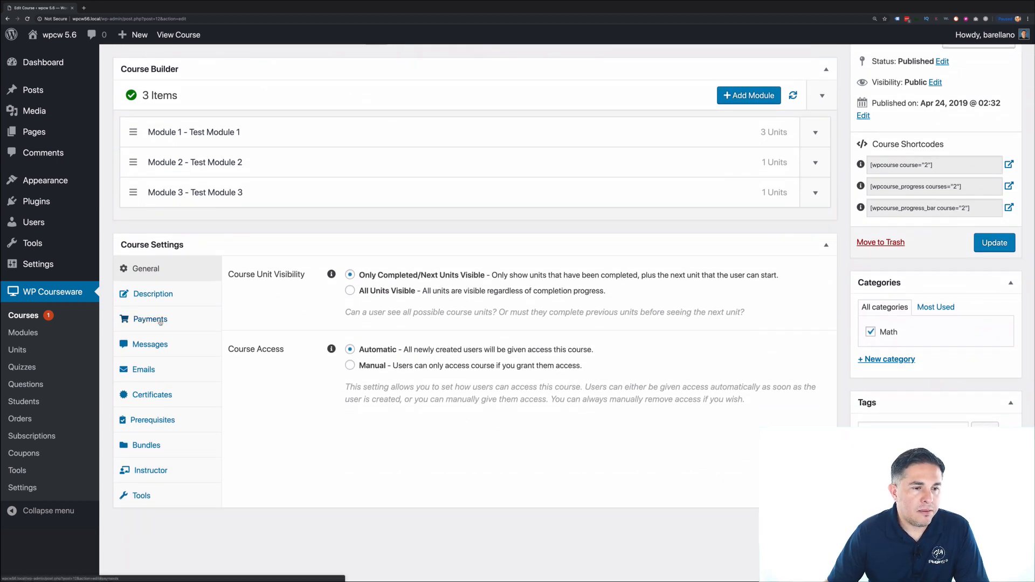
left_click(153, 319)
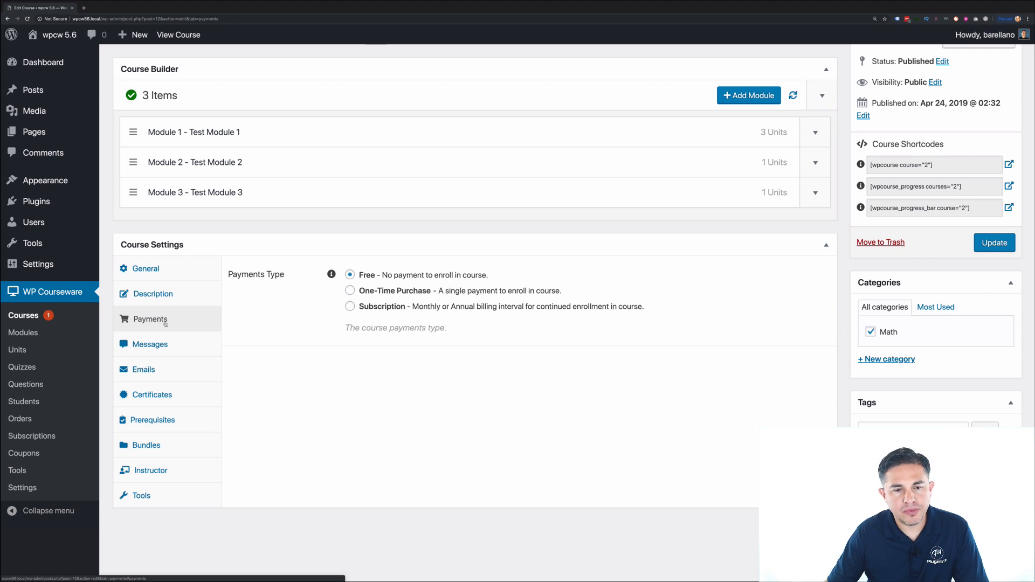
- Choose One-Time Purchase ($10.00) and toggle Installments Enabled off and back to Yes
left_click(391, 291)
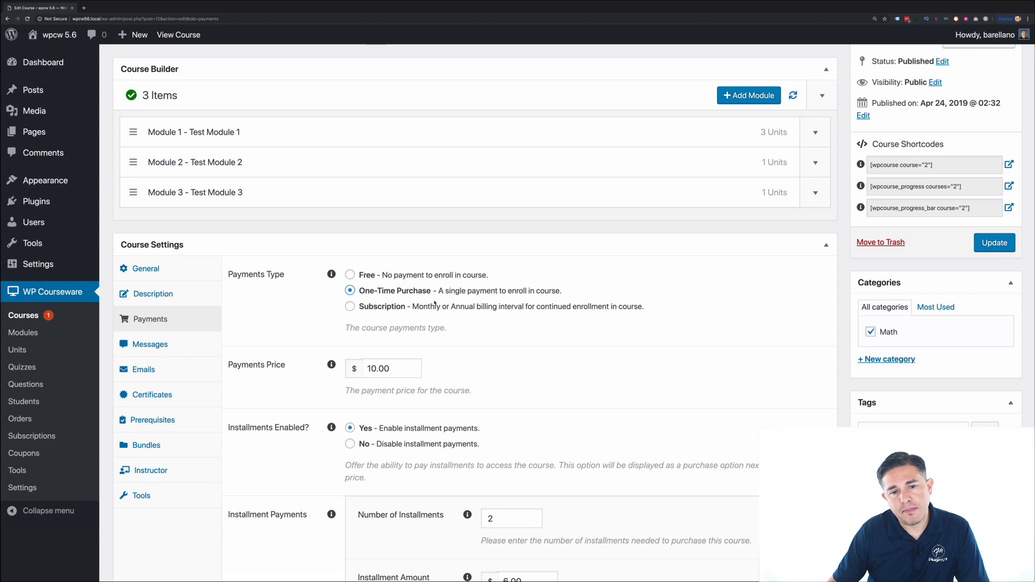
scroll(440, 324, "down", 1)
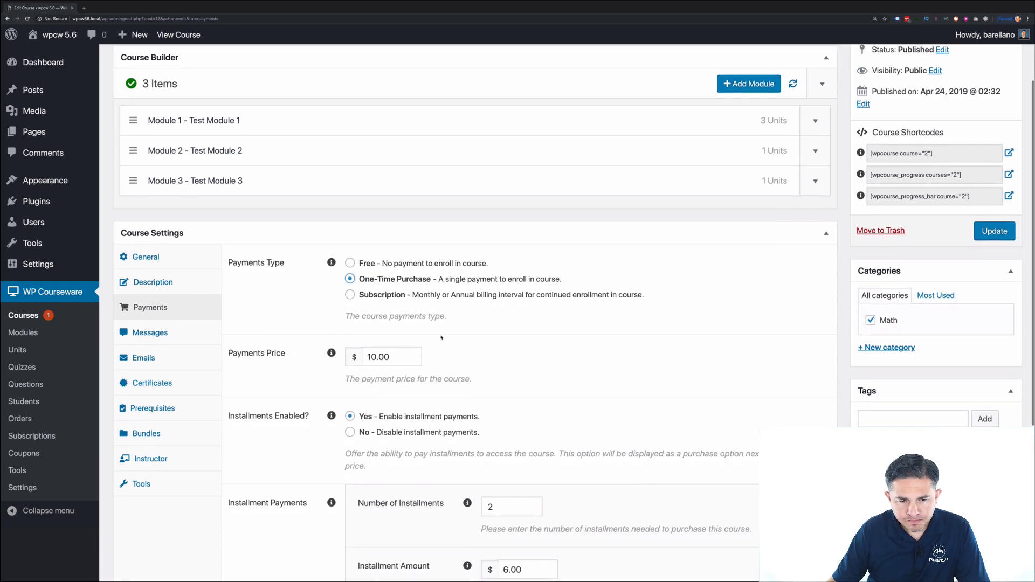
left_click(350, 414)
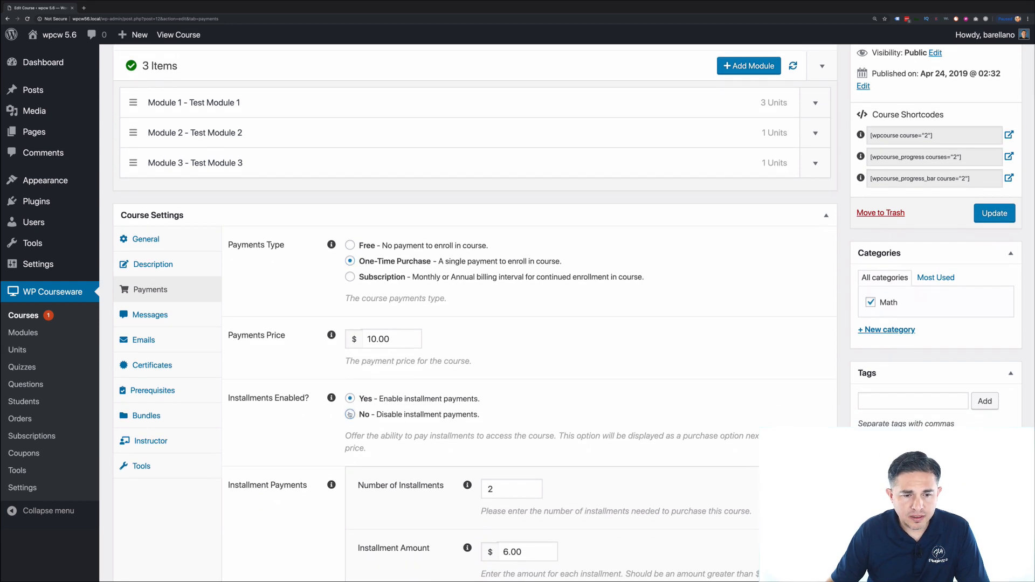
left_click(350, 398)
scroll(381, 399, "down", 2)
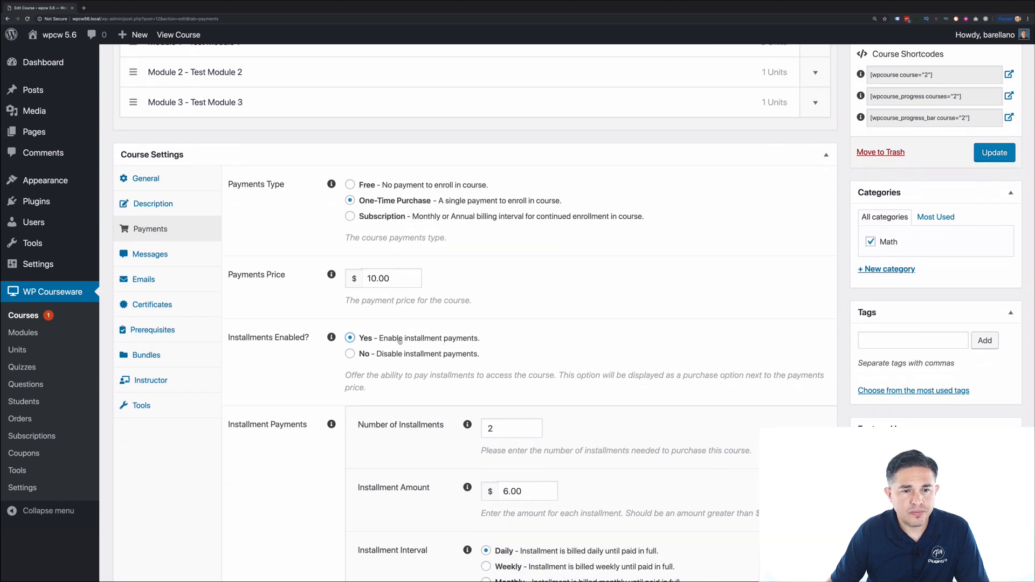
scroll(400, 348, "down", 3)
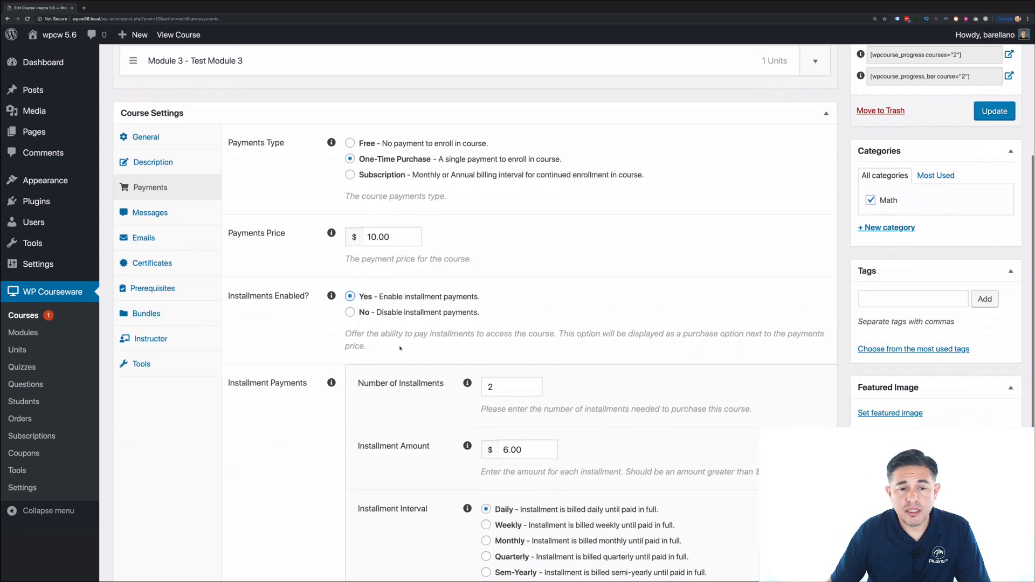
scroll(400, 348, "down", 2)
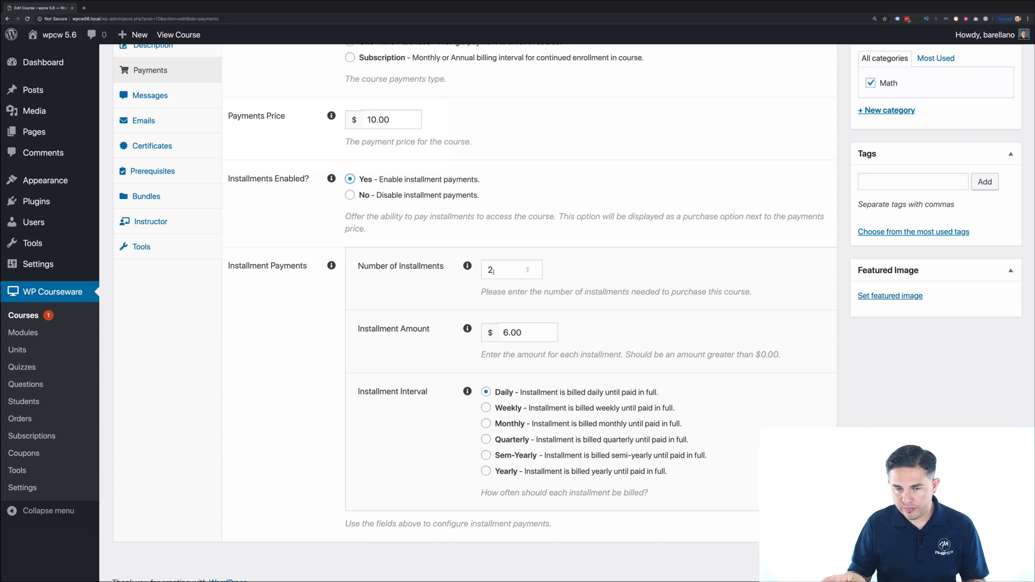
- Set the installment plan to 5 installments of 10.00, billed weekly
scroll(491, 314, "down", 1)
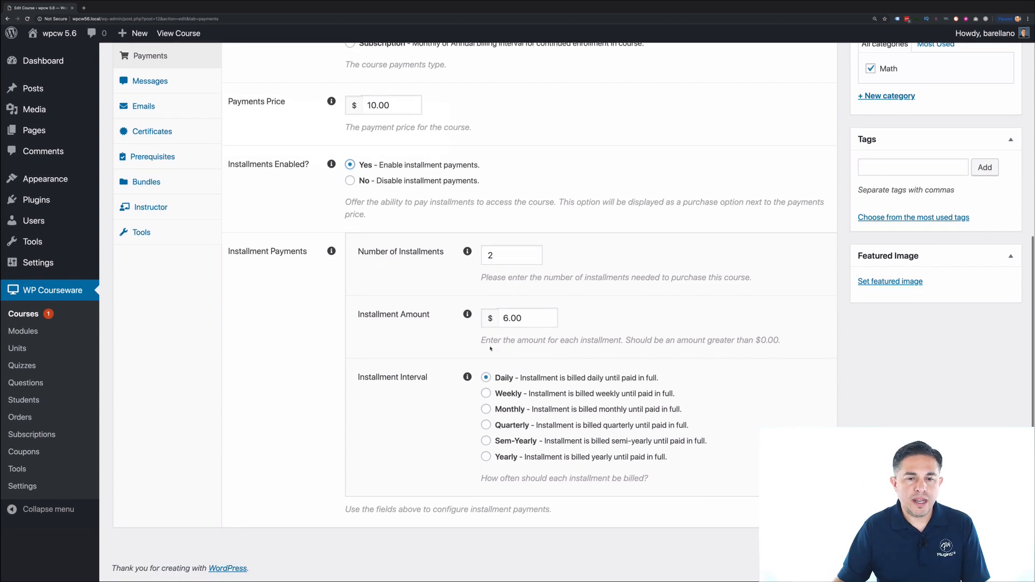
mouse_move(467, 316)
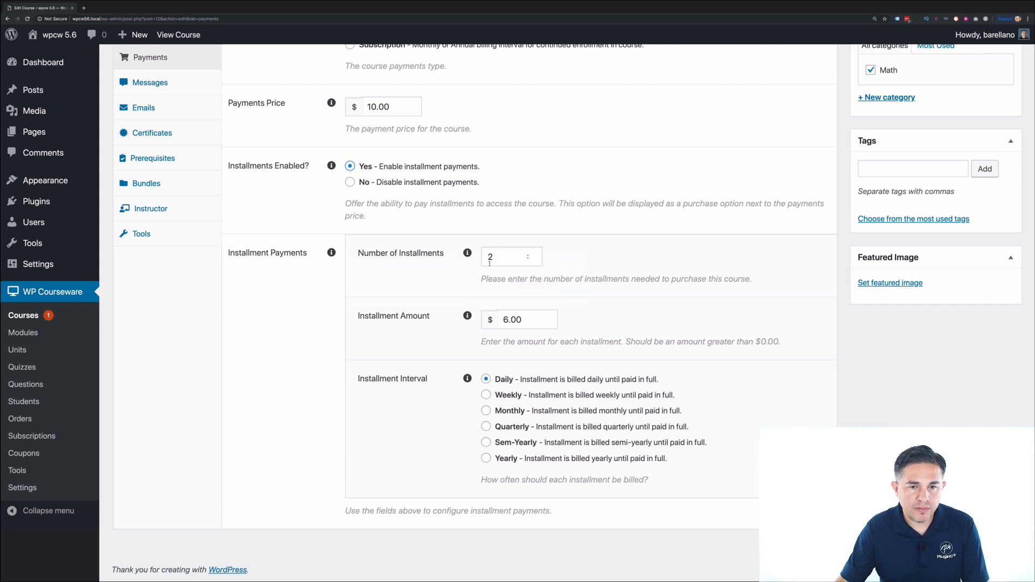
left_click(528, 256)
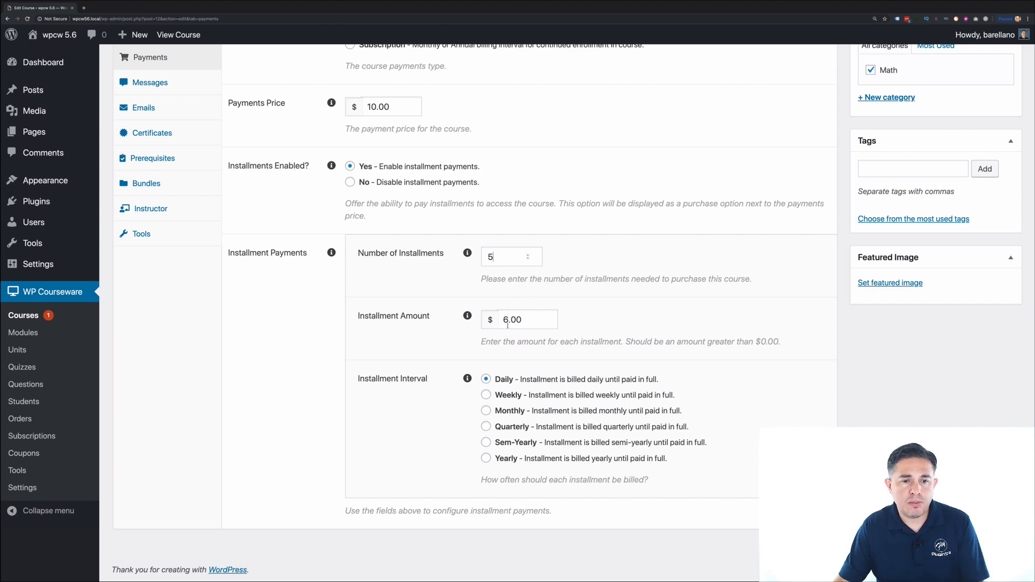
key("BackSpace")
type("10")
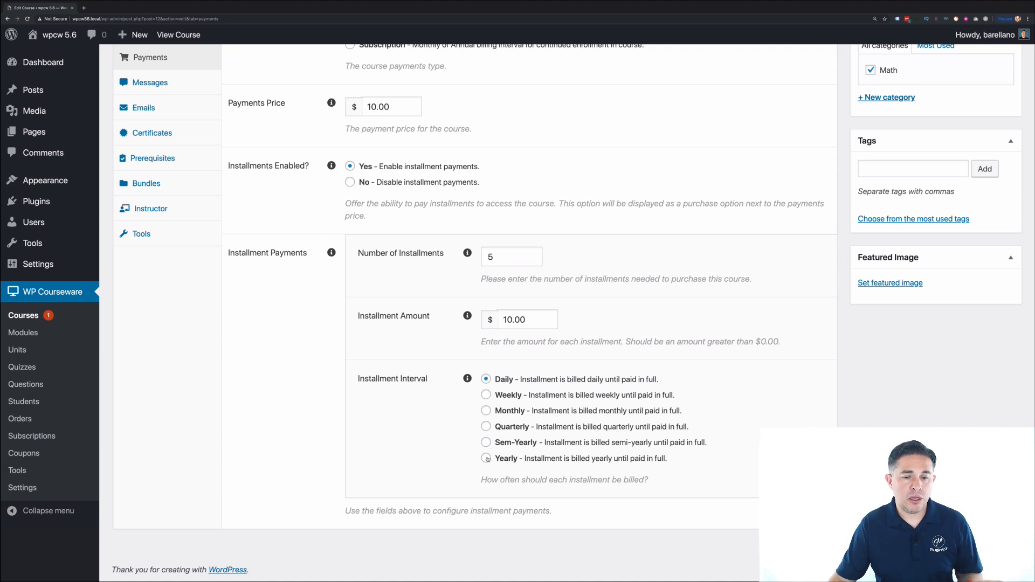
left_click(487, 395)
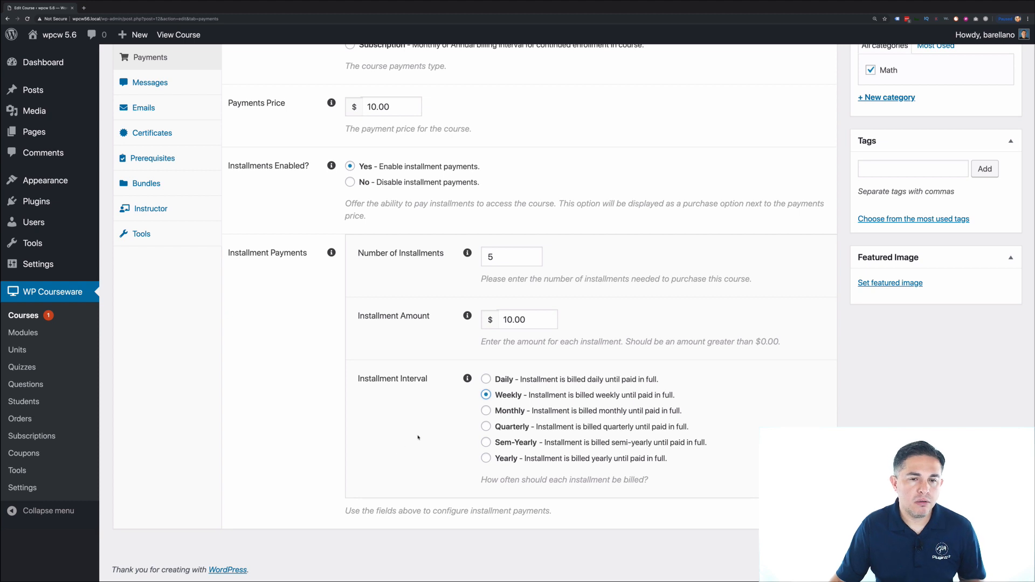
scroll(415, 439, "up", 3)
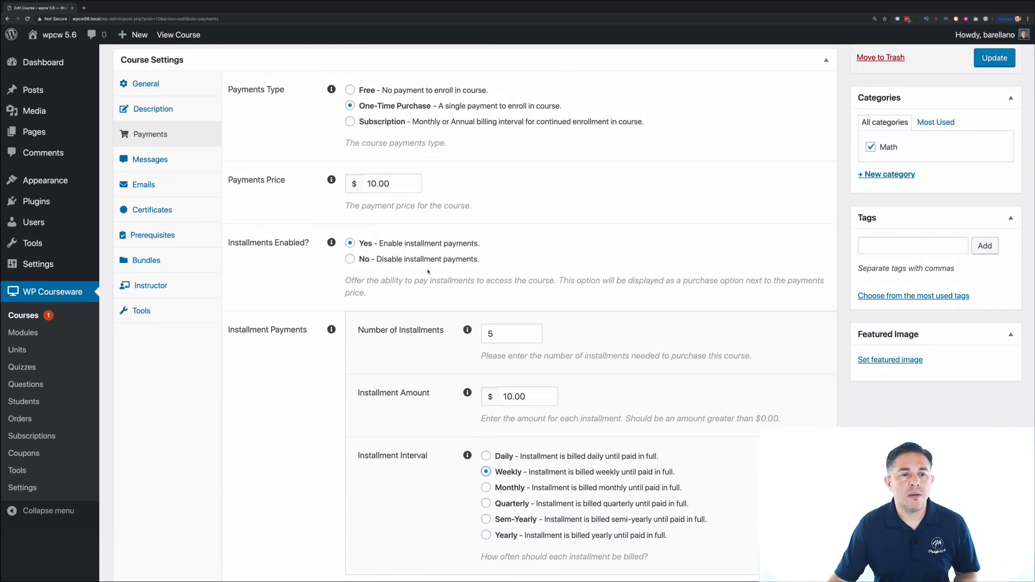
scroll(429, 272, "up", 2)
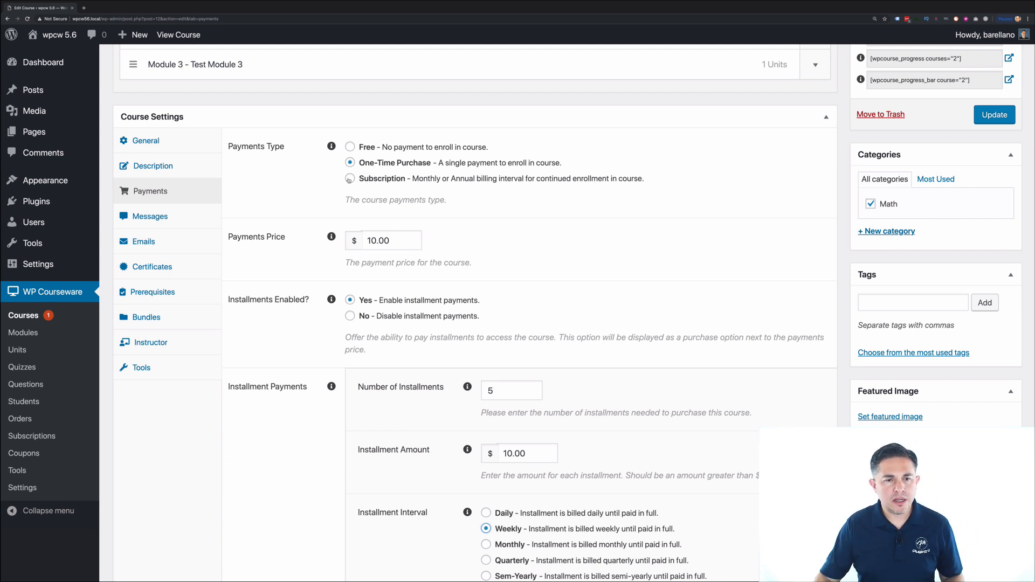
- Update the course to save the payment settings, then move to the incognito window
left_click(1003, 118)
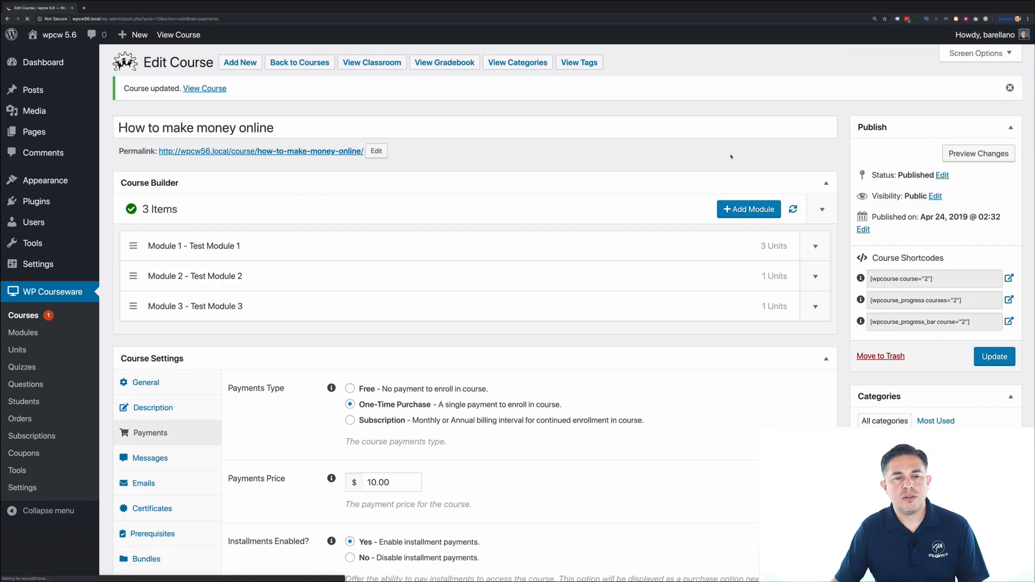
scroll(536, 285, "down", 1)
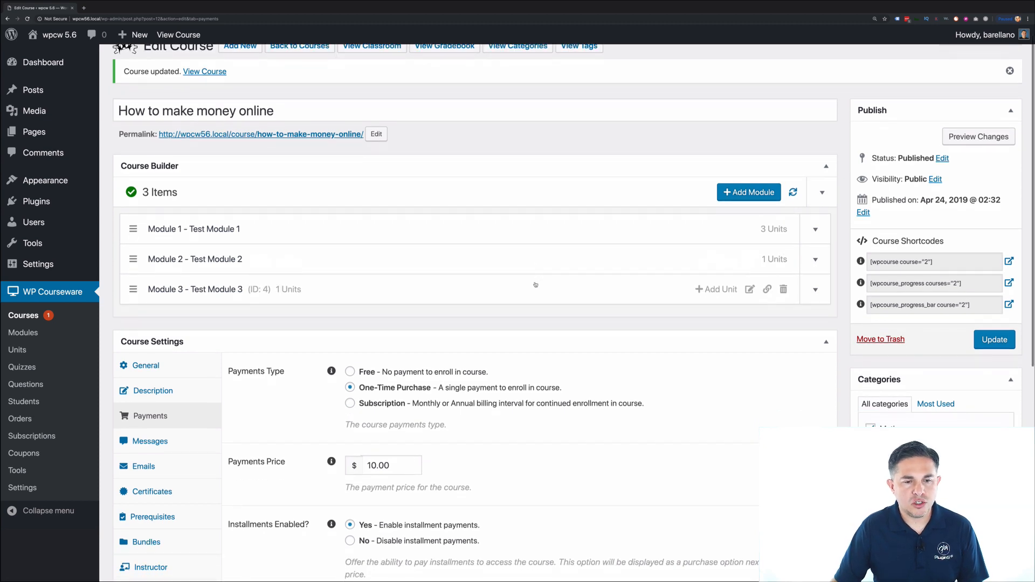
scroll(535, 285, "down", 4)
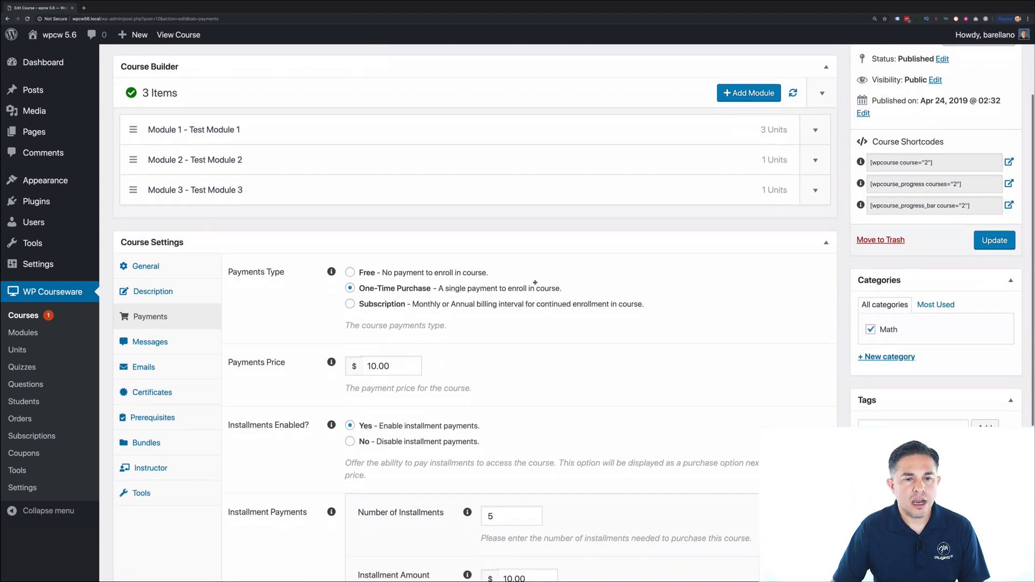
key("ctrl+Left")
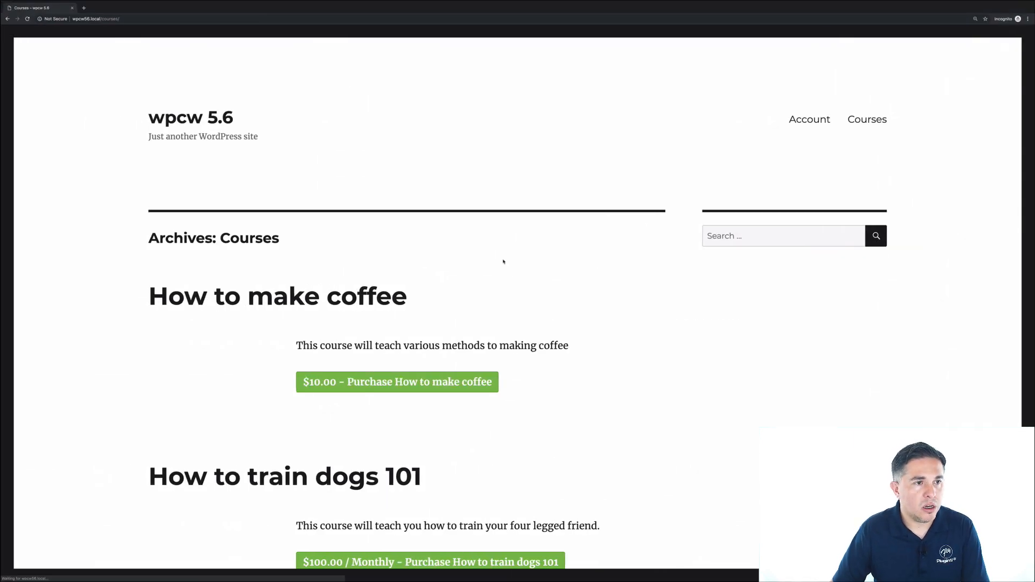
- On the public Courses page, choose '5 Weekly Installments of $10.00' for How to make money online
scroll(518, 269, "down", 10)
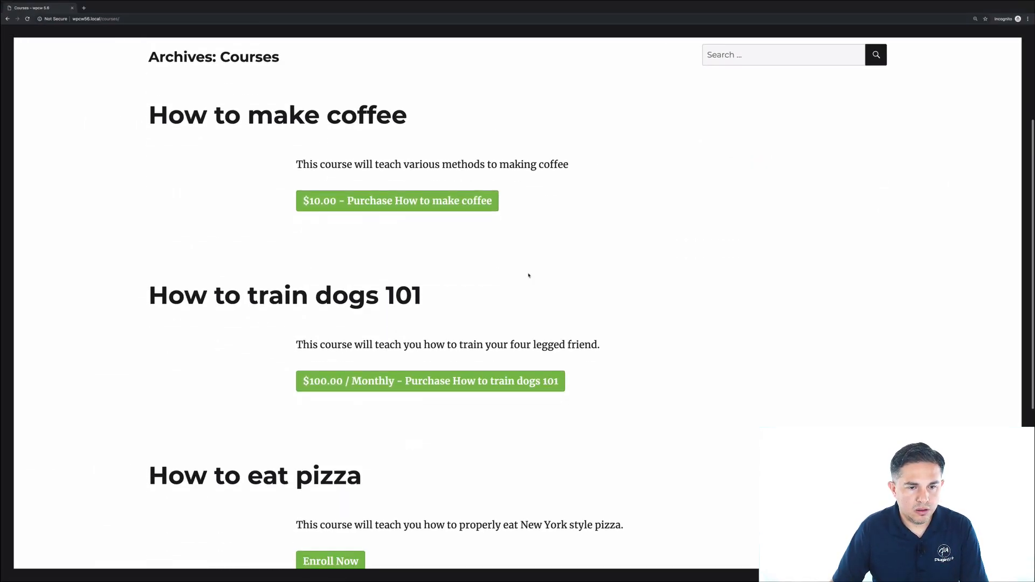
scroll(529, 275, "down", 3)
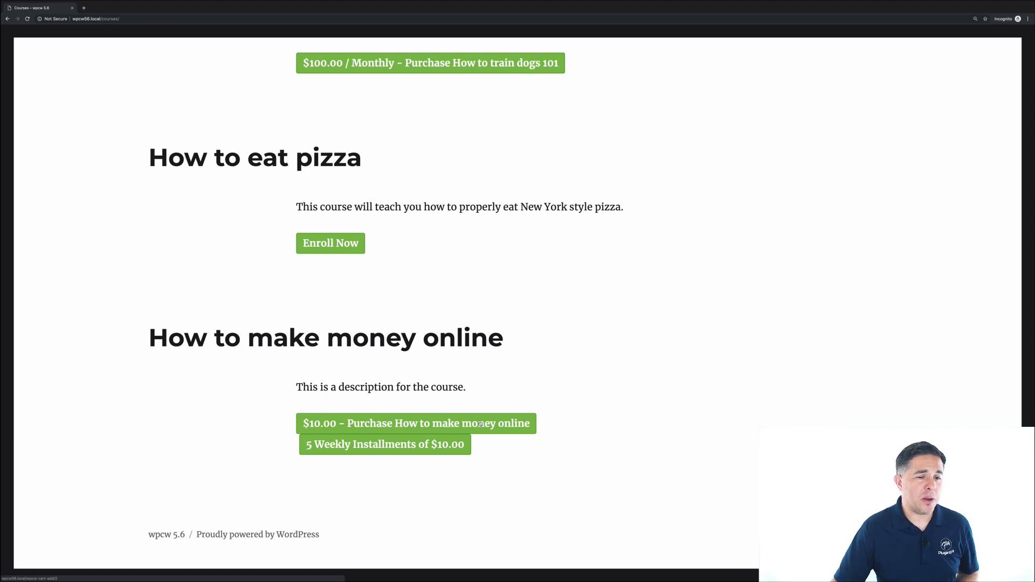
left_click(385, 449)
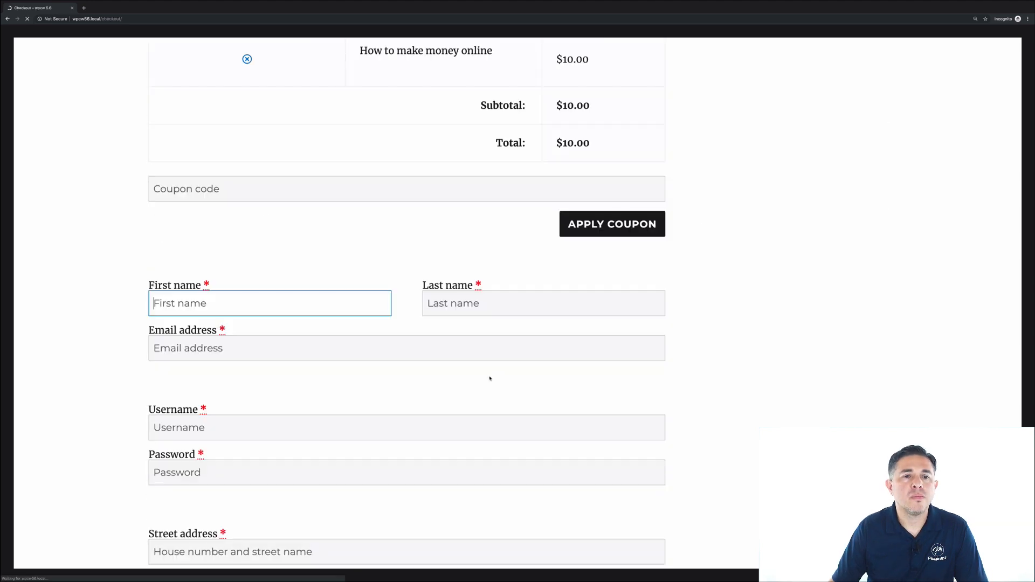
- Review the installment plan listed in the checkout cart
scroll(490, 377, "up", 6)
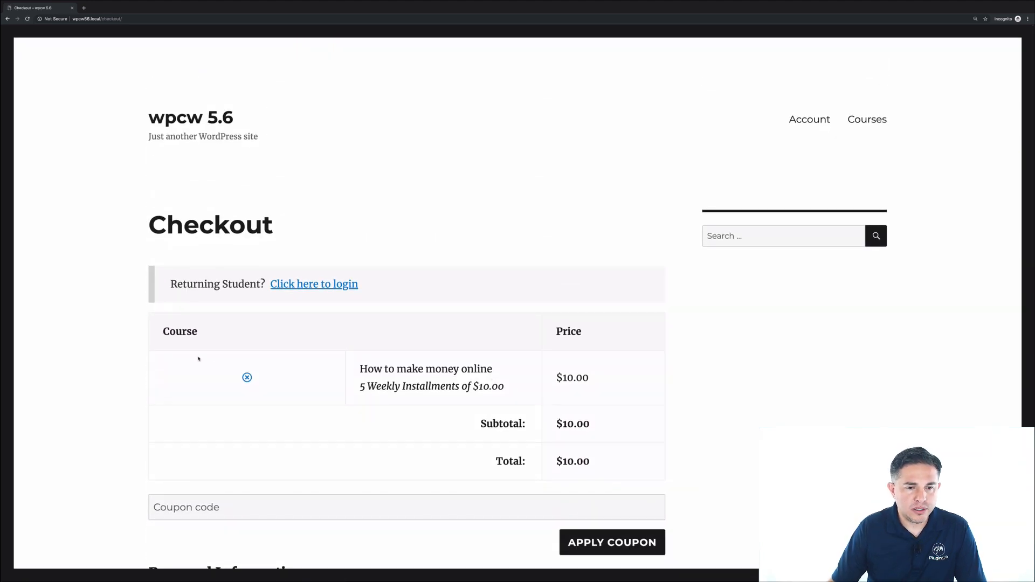
left_click_drag(494, 385, 359, 386)
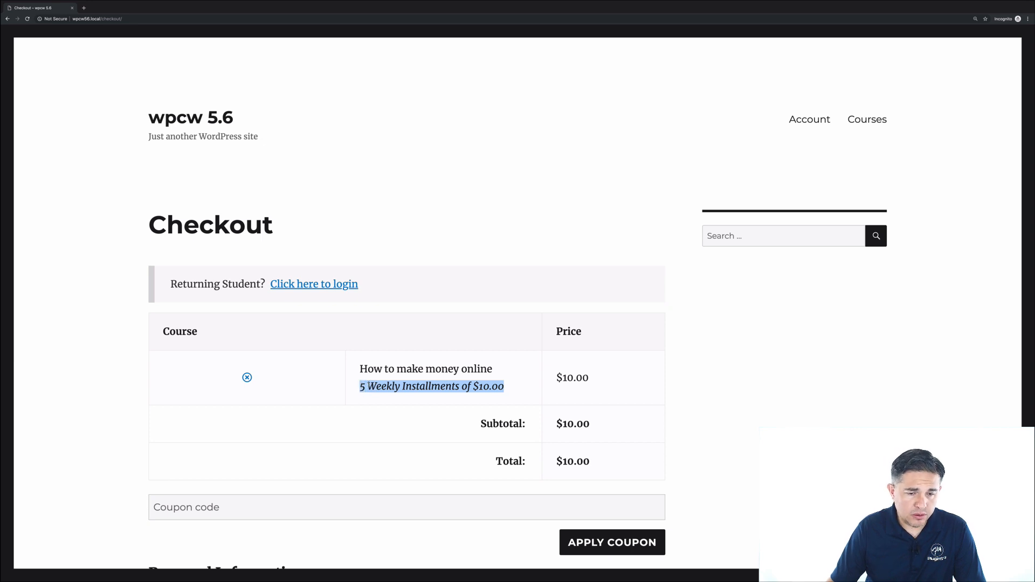
left_click(368, 384)
scroll(380, 380, "down", 1)
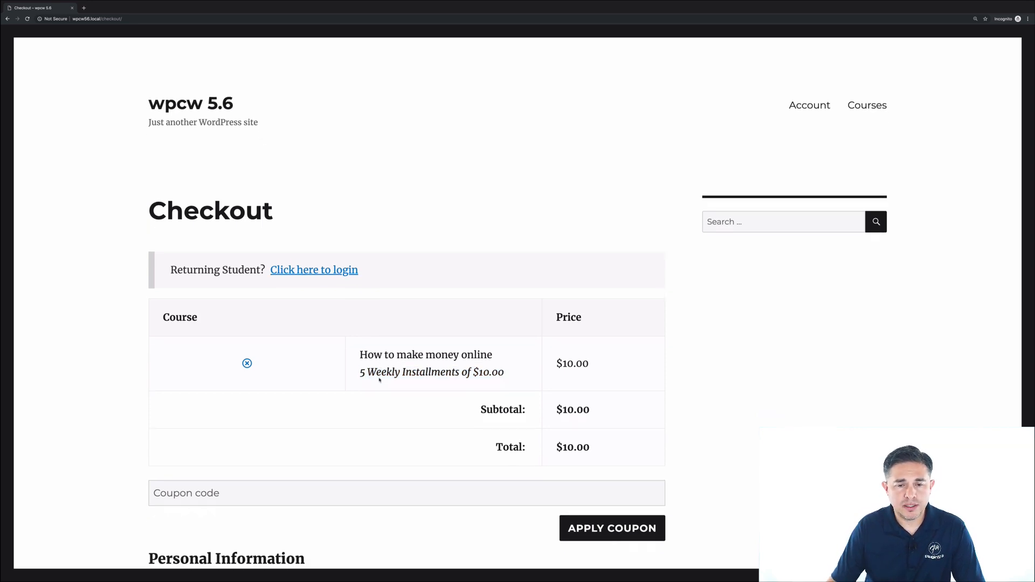
scroll(379, 380, "down", 1)
scroll(609, 377, "up", 1)
scroll(610, 372, "down", 5)
scroll(413, 413, "down", 2)
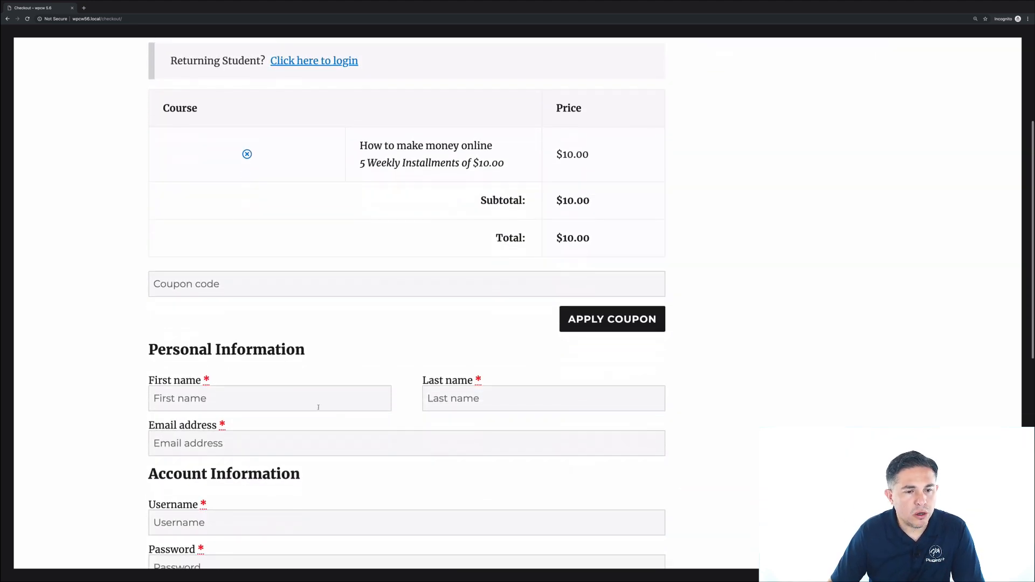
- Enter the student's first and last name, e-mail, username and password
left_click(312, 397)
type("Jim")
left_click(429, 398)
type("Jim")
key("Tab")
key("Tab")
type("jim")
key("Tab")
type("••••••••••••••••")
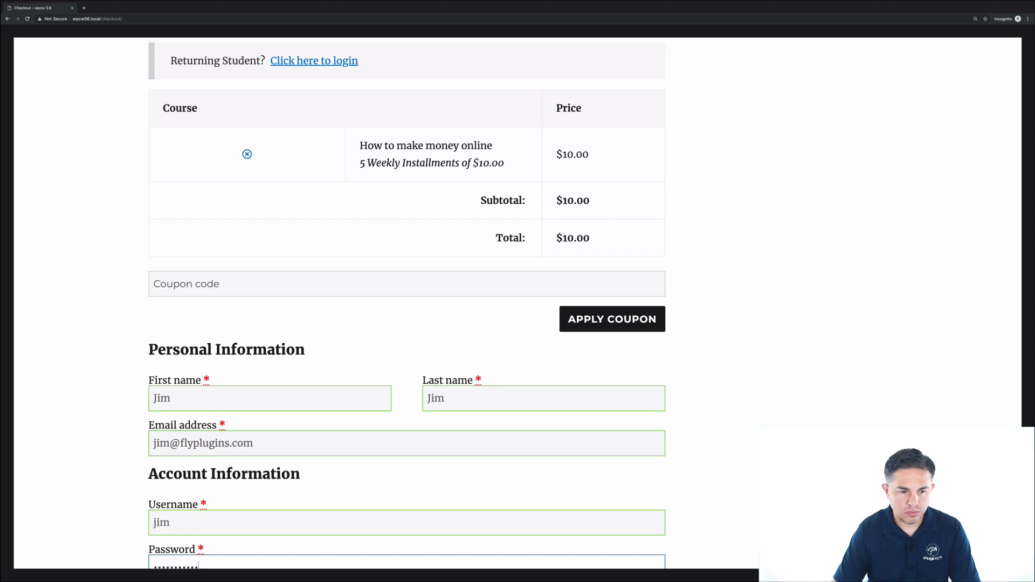
scroll(270, 399, "down", 5)
- Fill the billing address from the saved address suggestion
left_click(270, 399)
type("1")
left_click(189, 423)
scroll(221, 443, "down", 2)
scroll(220, 443, "down", 5)
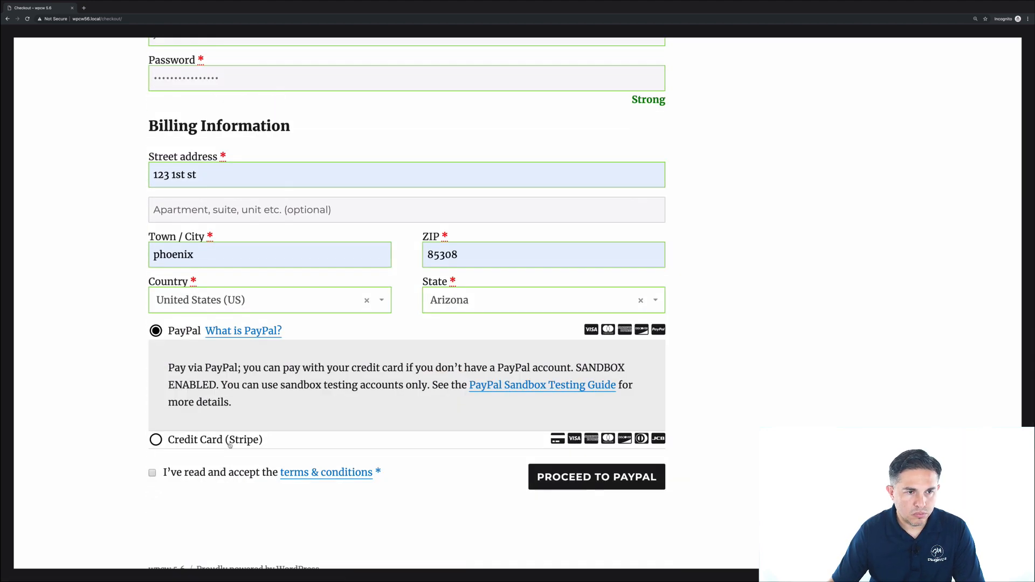
- Pay by Credit Card (Stripe) with the 4242 test card, accept terms, place the order
left_click(156, 388)
double_click(258, 356)
key("super+v")
type("0122123")
left_click(152, 487)
left_click(599, 491)
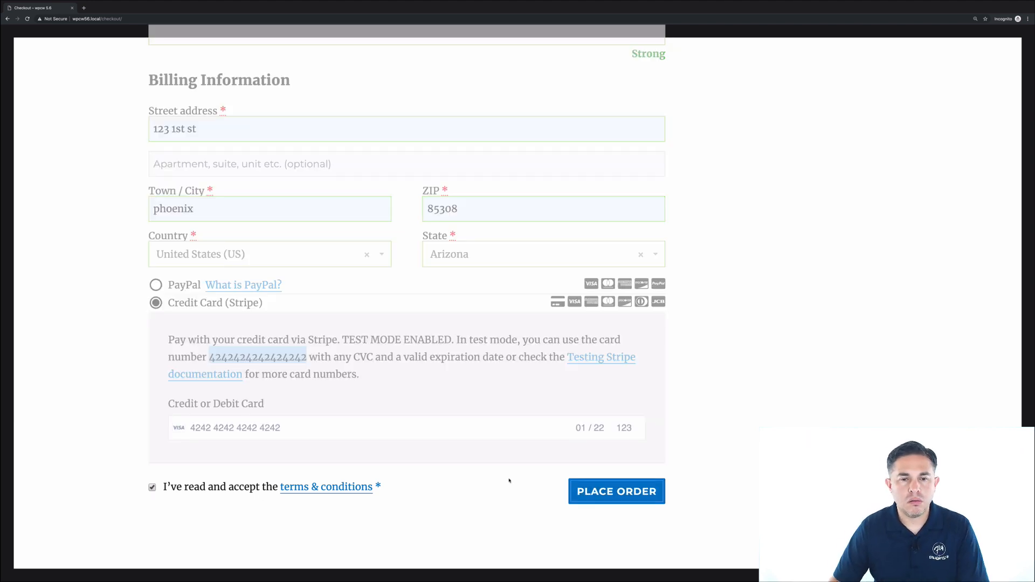
left_click(410, 301)
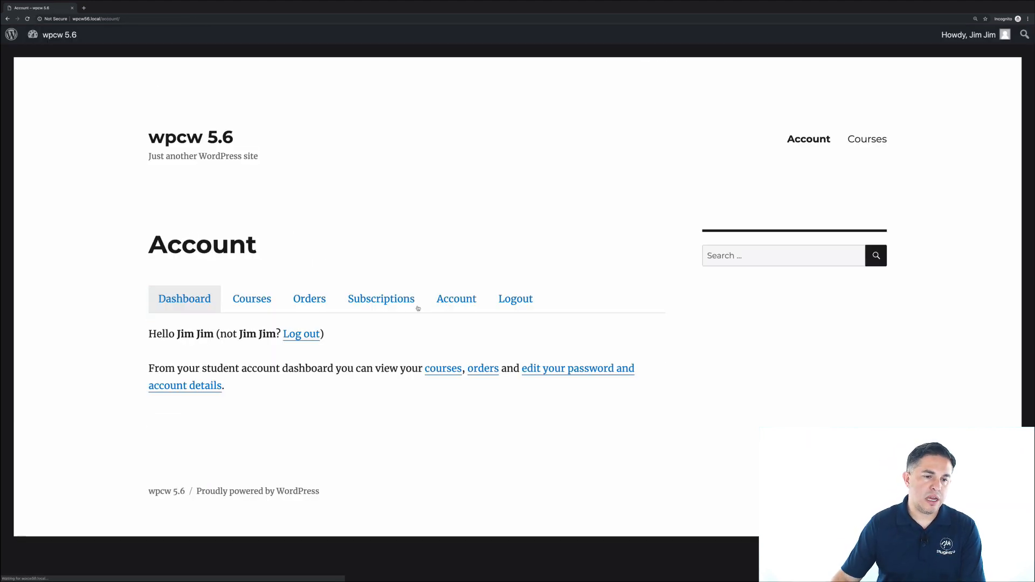
- View the student's Courses tab, then check the course list showing How to eat pizza as Free
left_click(256, 297)
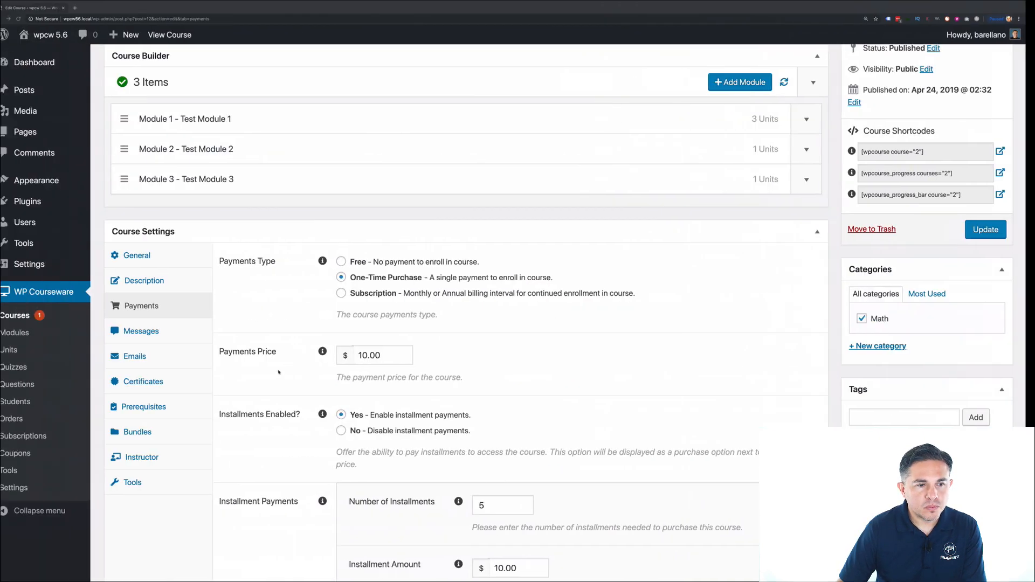
left_click(23, 315)
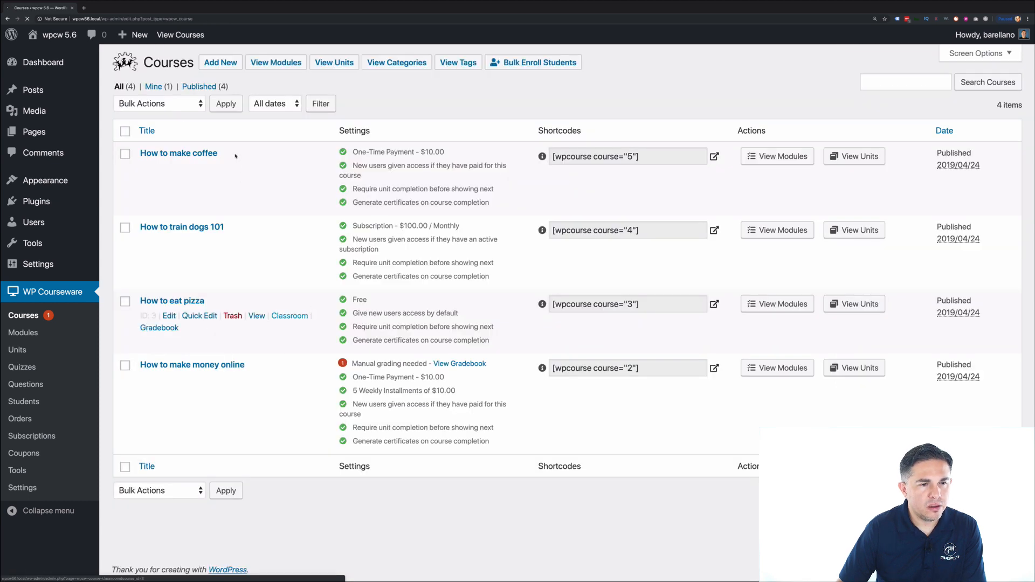
double_click(366, 300)
left_click(376, 304)
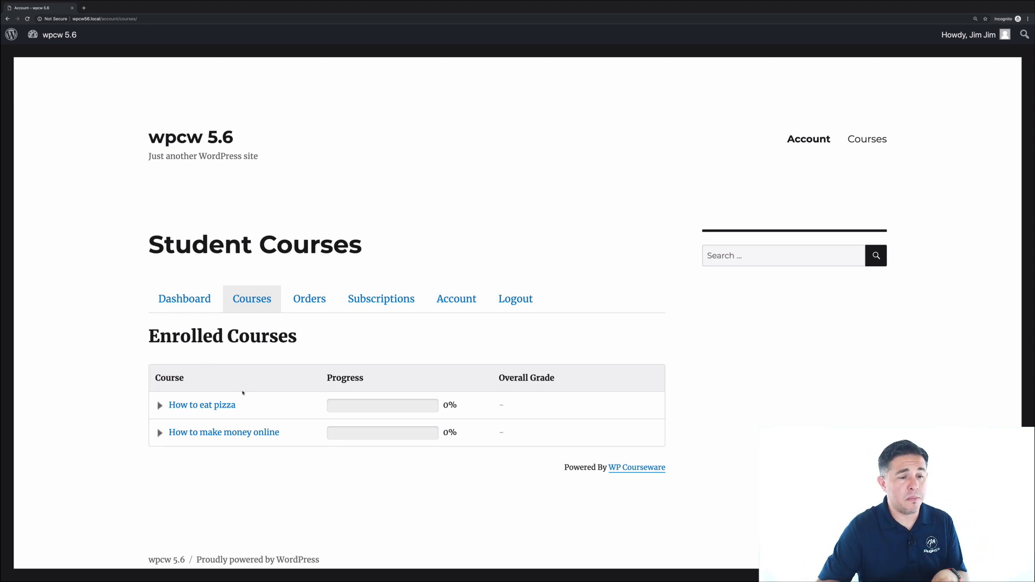
- Open the student's $10 order from the Orders tab
left_click(310, 299)
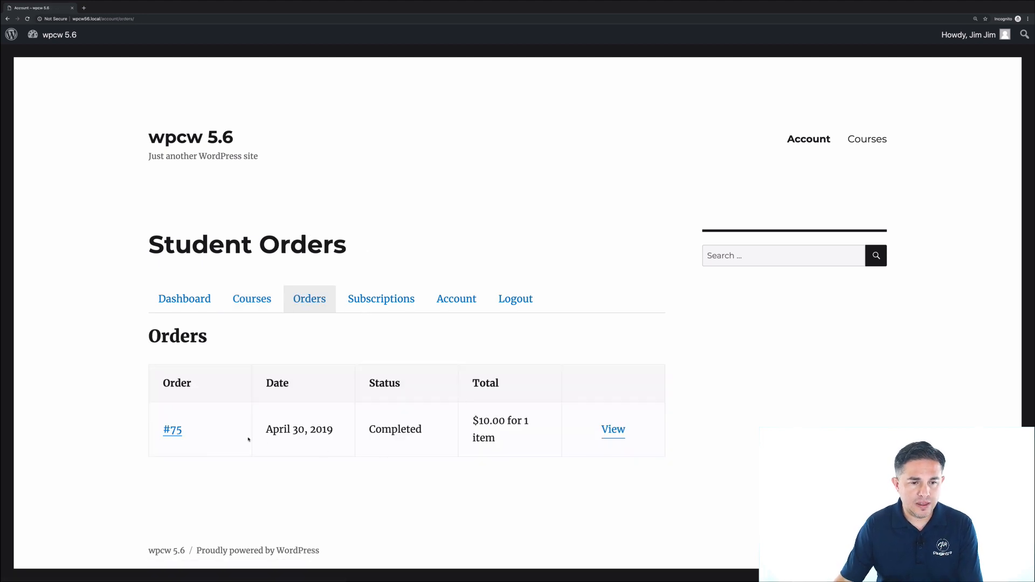
left_click(173, 430)
scroll(371, 428, "down", 5)
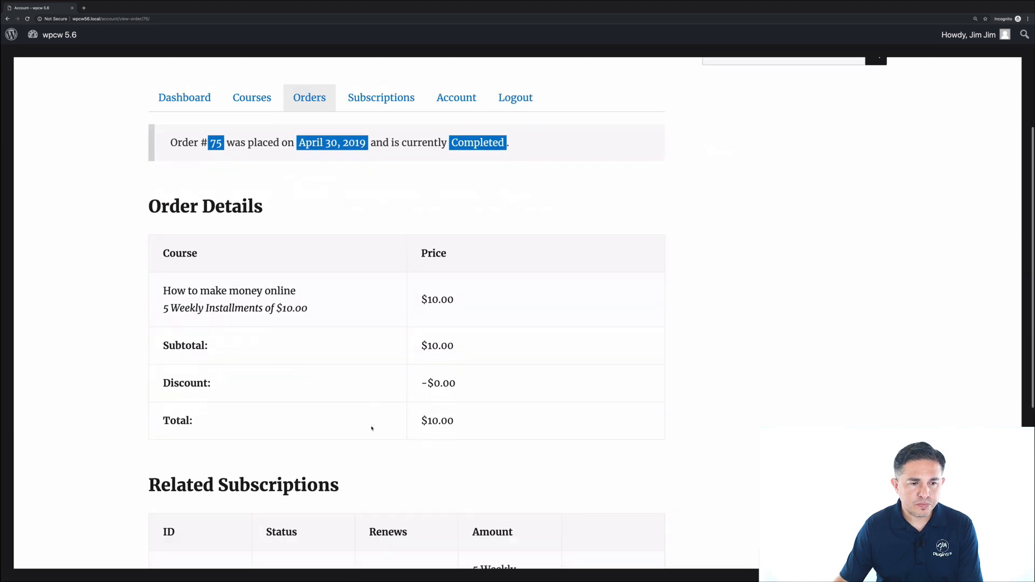
scroll(301, 347, "down", 4)
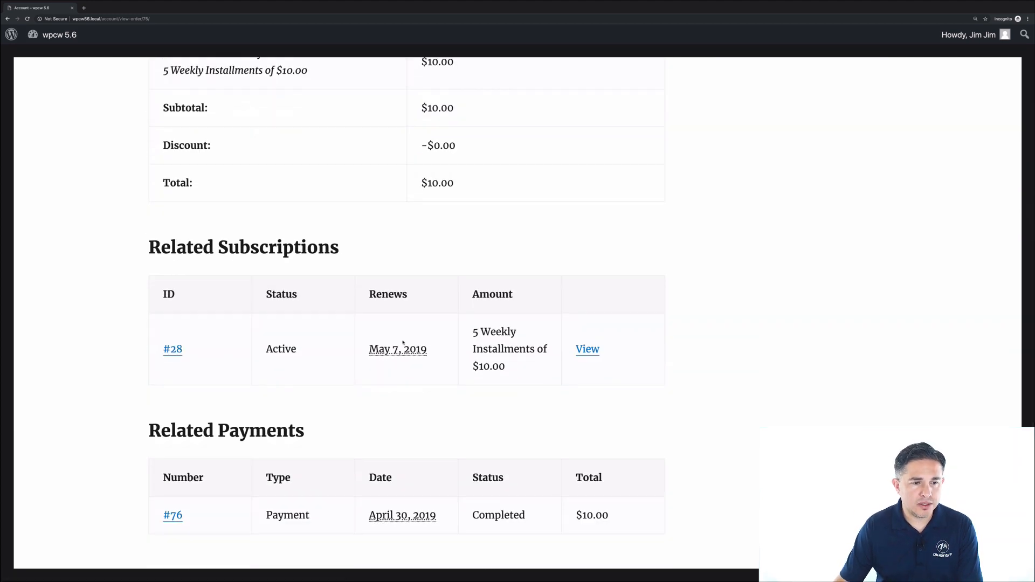
- View the order's related installment subscription, Active with renewal May 7, 2019
left_click(587, 351)
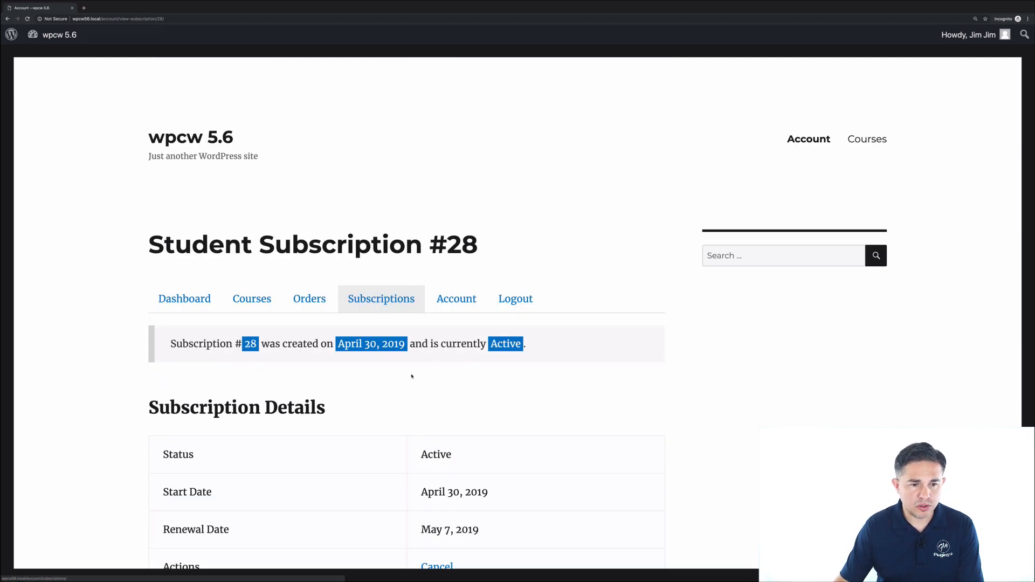
scroll(413, 376, "down", 3)
scroll(413, 376, "down", 1)
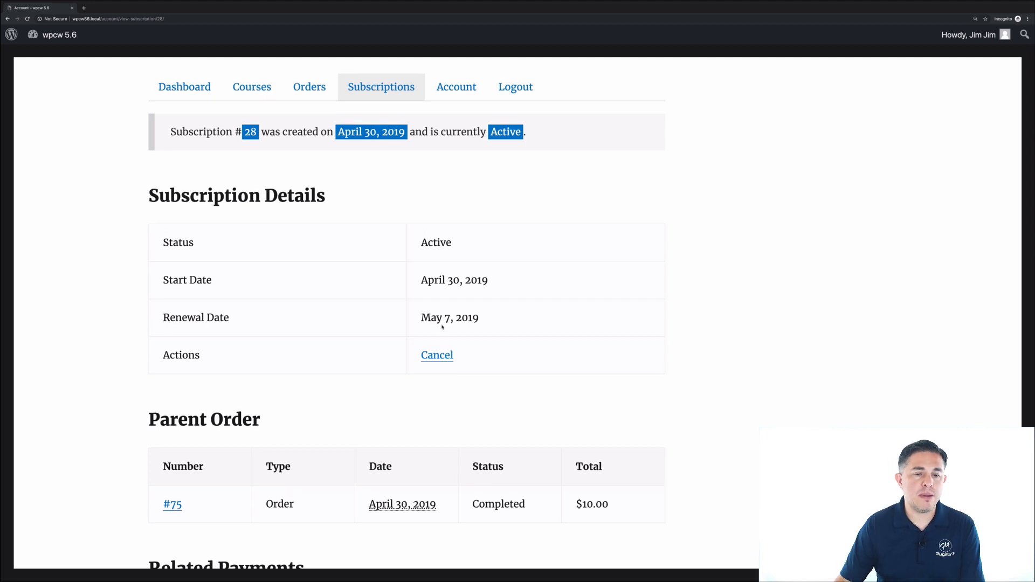
scroll(442, 326, "down", 2)
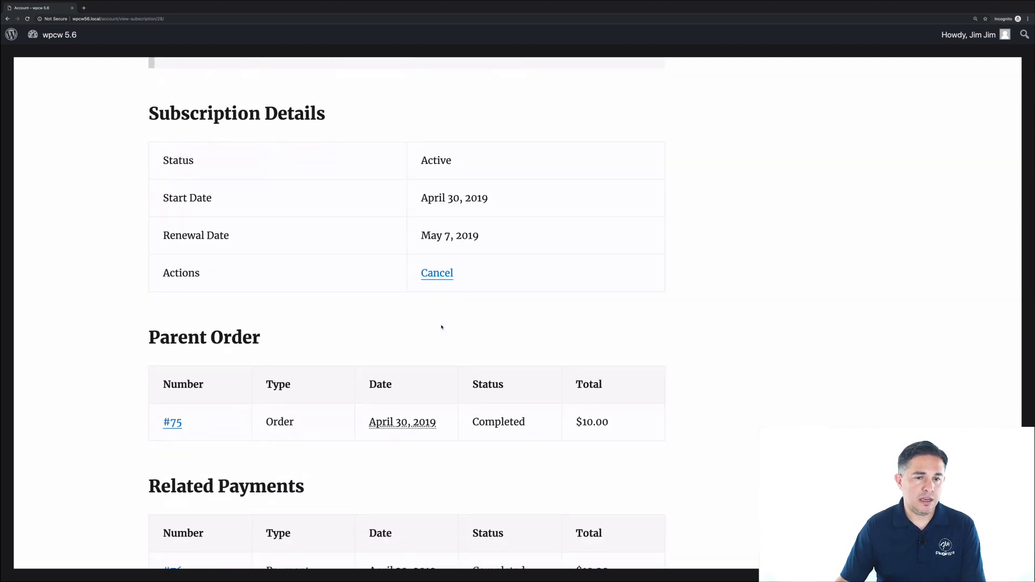
scroll(442, 327, "down", 2)
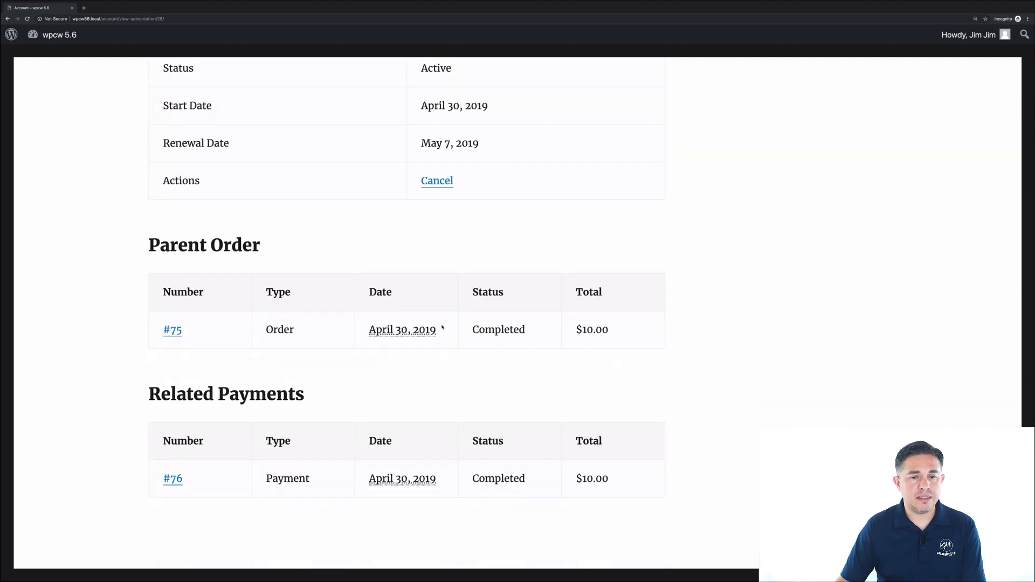
scroll(443, 327, "up", 6)
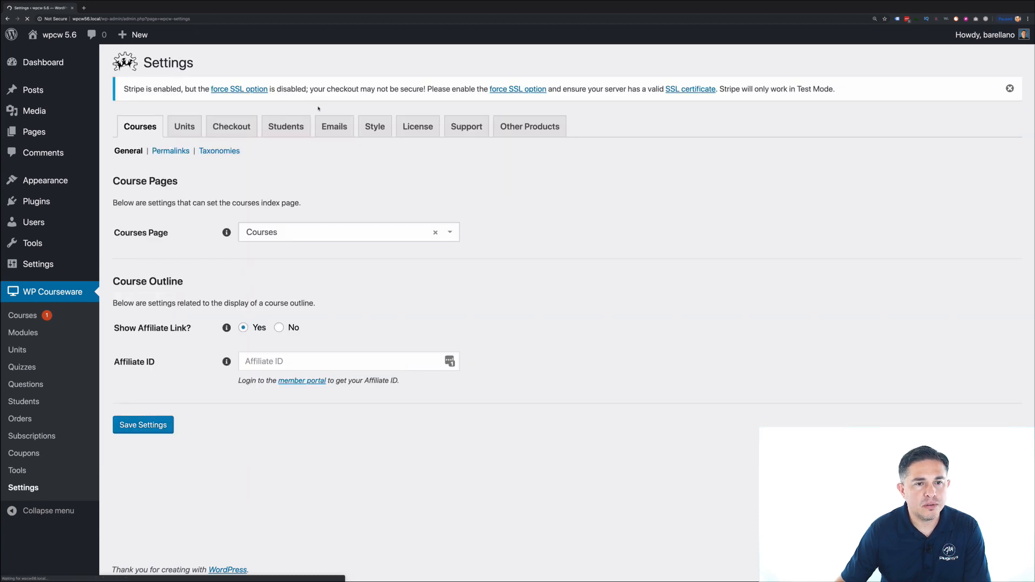
left_click(333, 123)
scroll(294, 404, "down", 5)
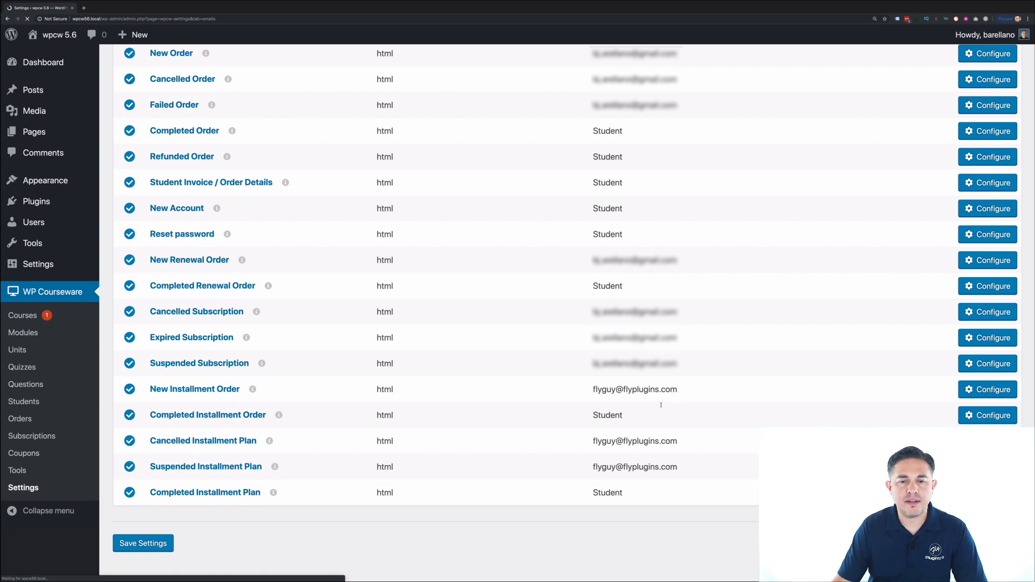
left_click(988, 389)
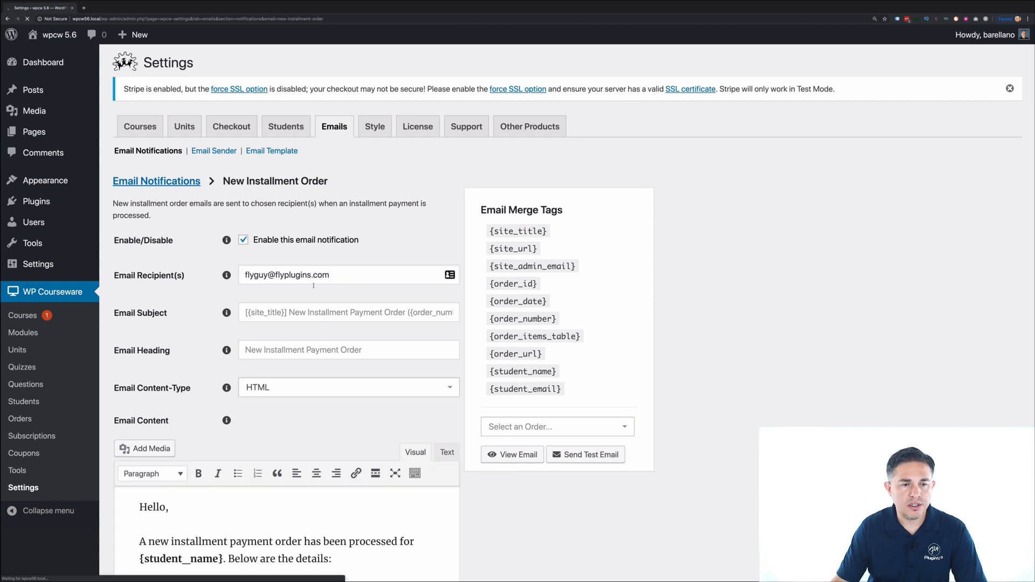
left_click(156, 181)
scroll(599, 388, "down", 5)
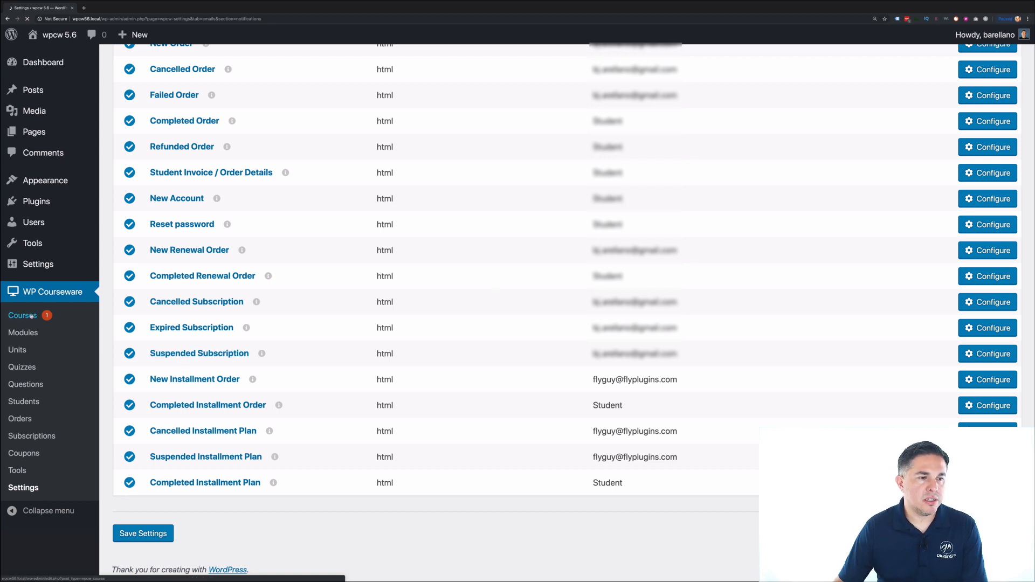
left_click(97, 316)
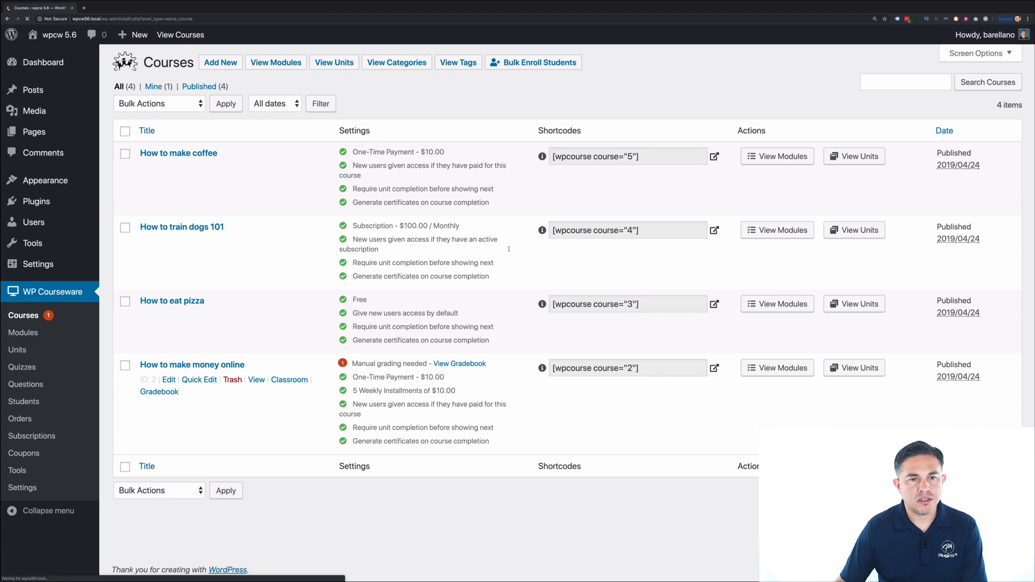
- Add How to train dogs 101 under Course Bundles for How to make coffee and update the course
left_click(169, 157)
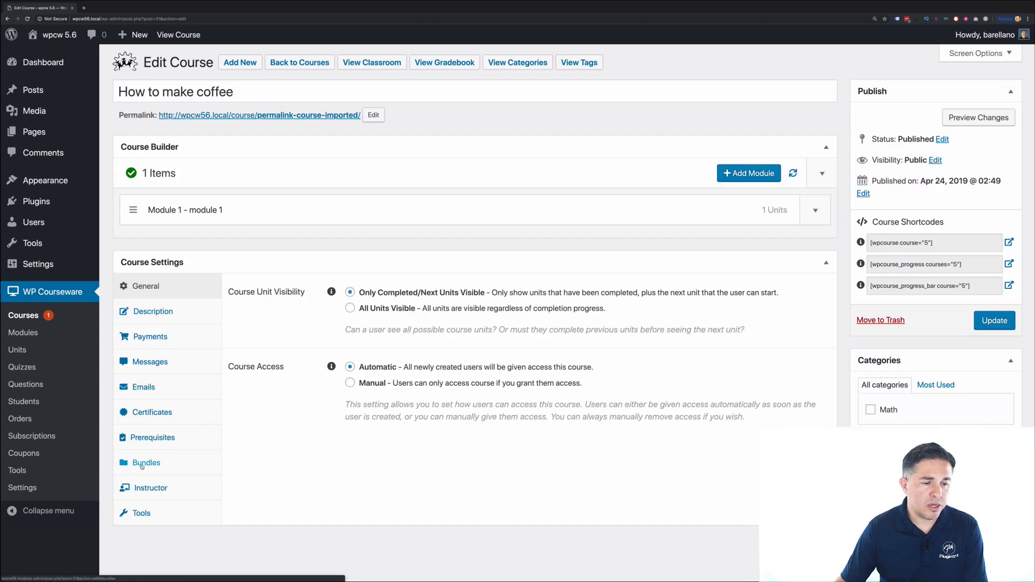
left_click(142, 467)
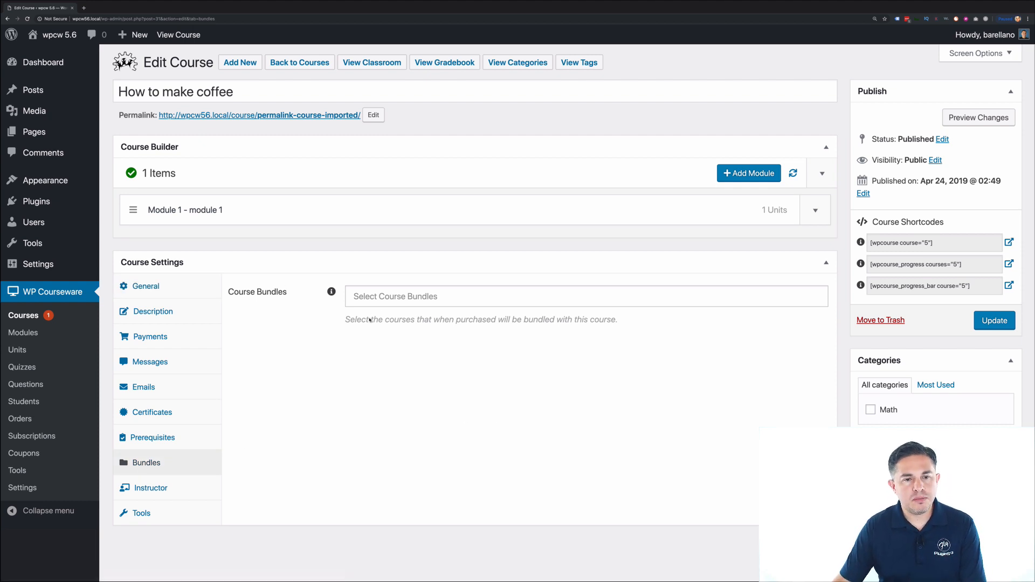
left_click(387, 298)
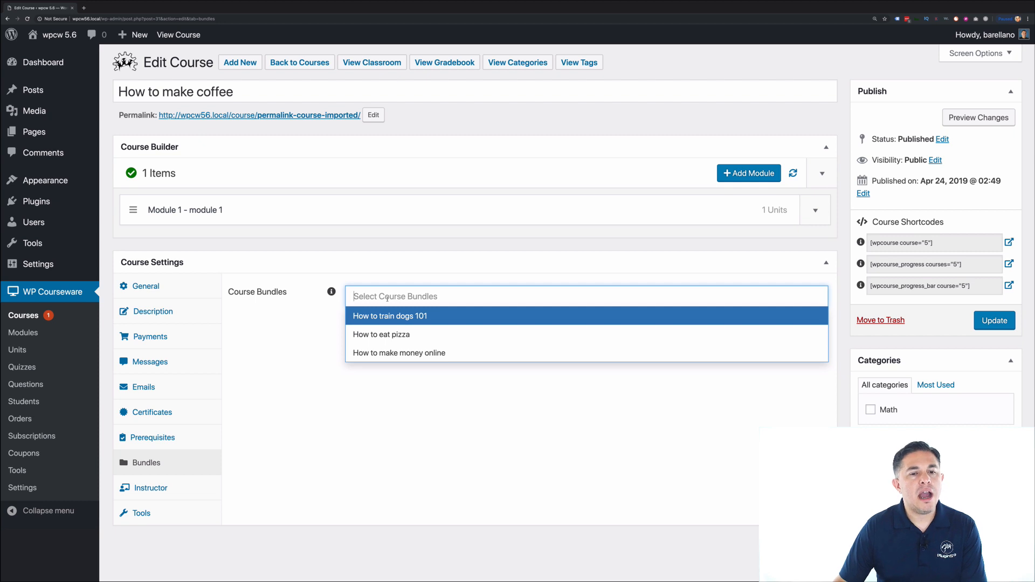
left_click(367, 320)
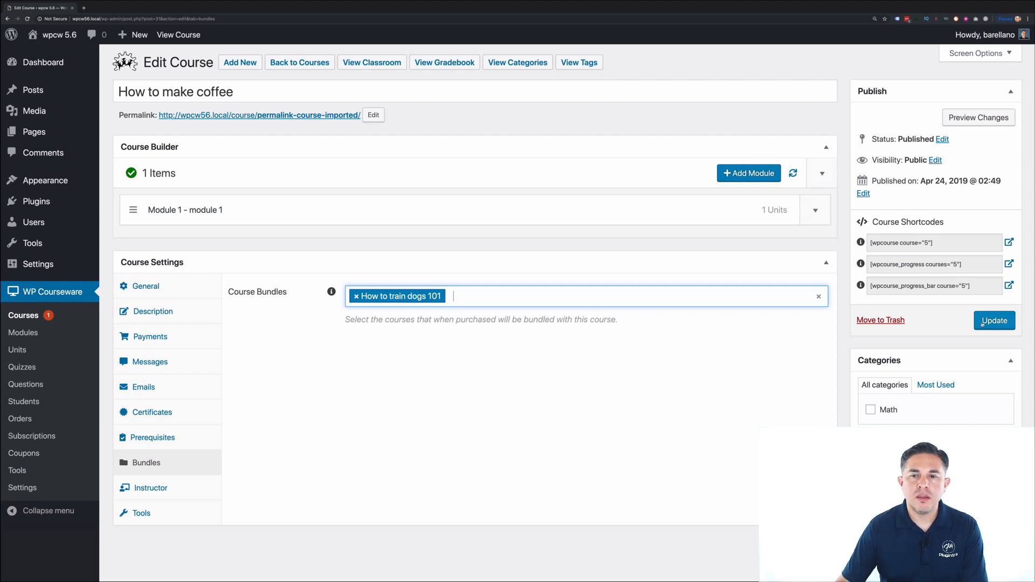
left_click(456, 292)
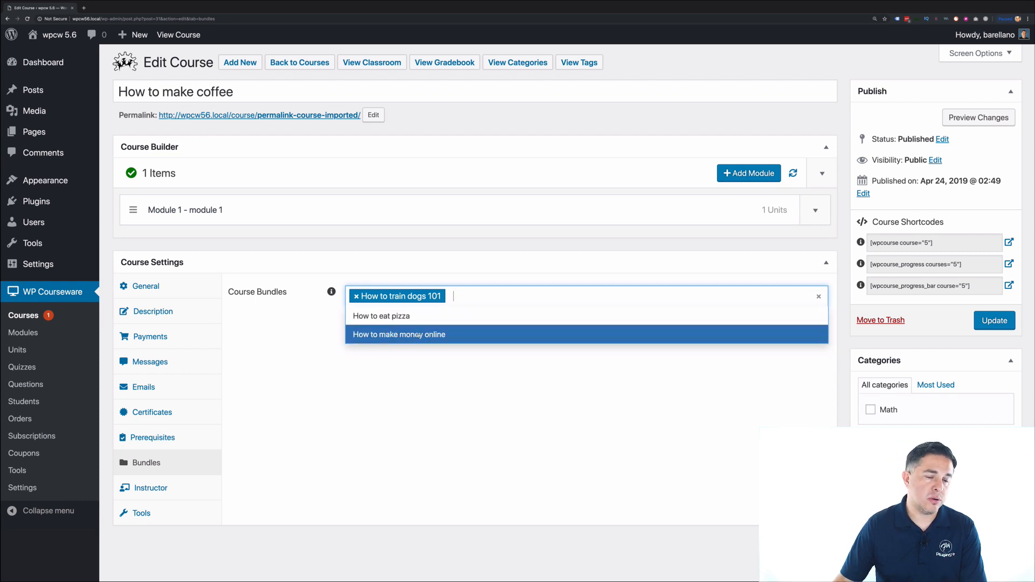
left_click(452, 374)
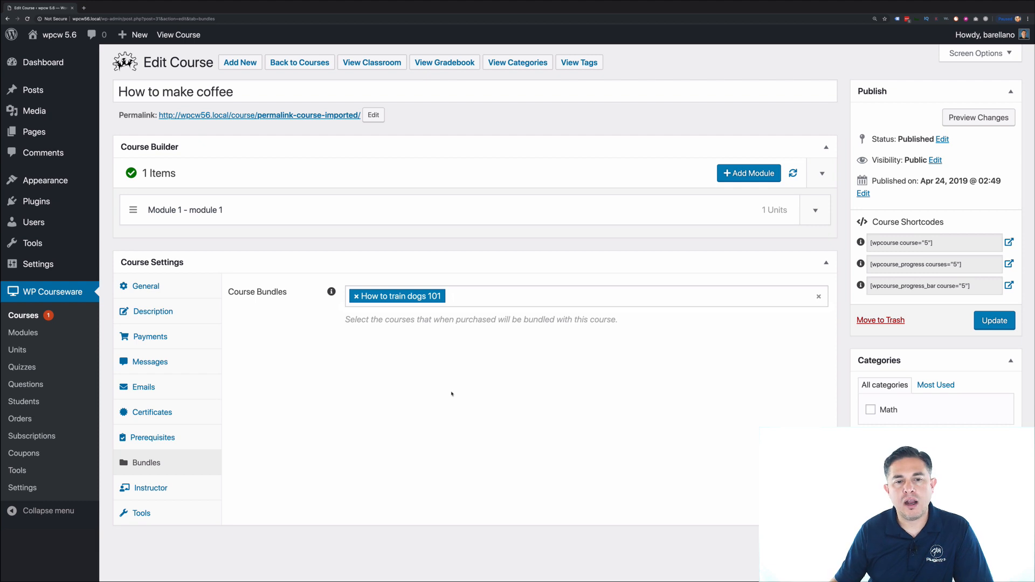
left_click(992, 321)
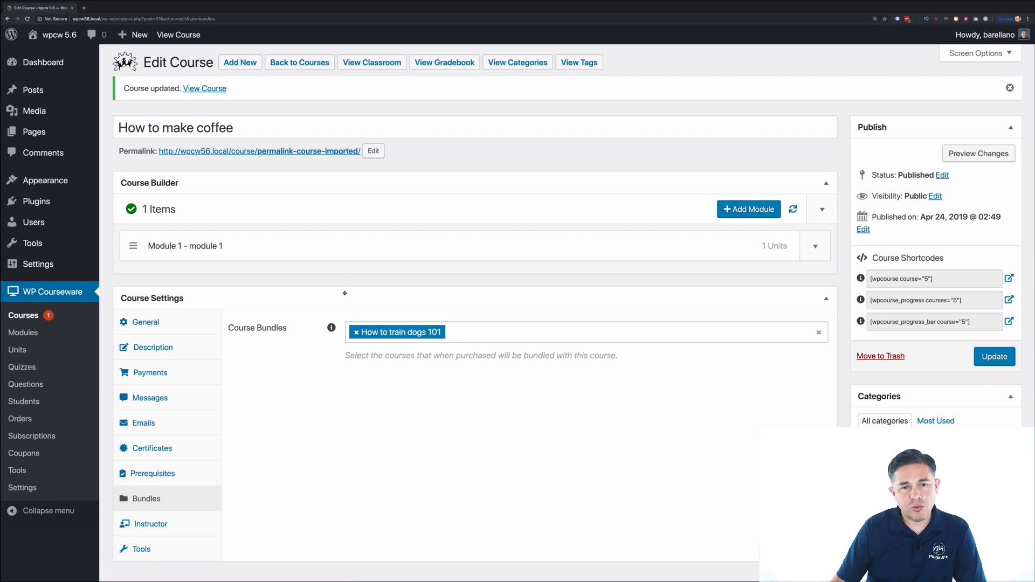
key("ctrl+Right")
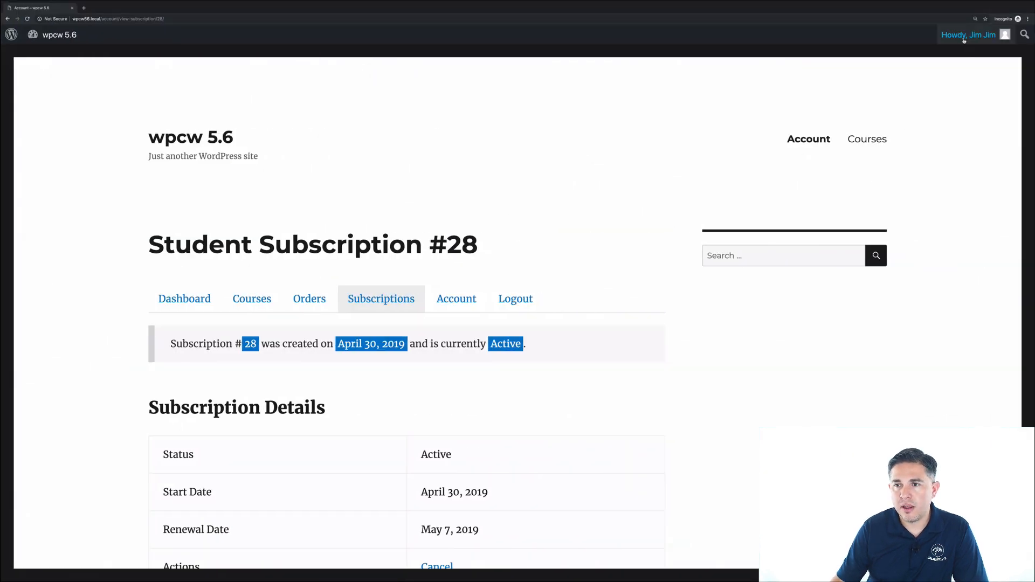
- Log the student out, then start buying How to make coffee from the course catalogue
mouse_move(971, 35)
left_click(920, 111)
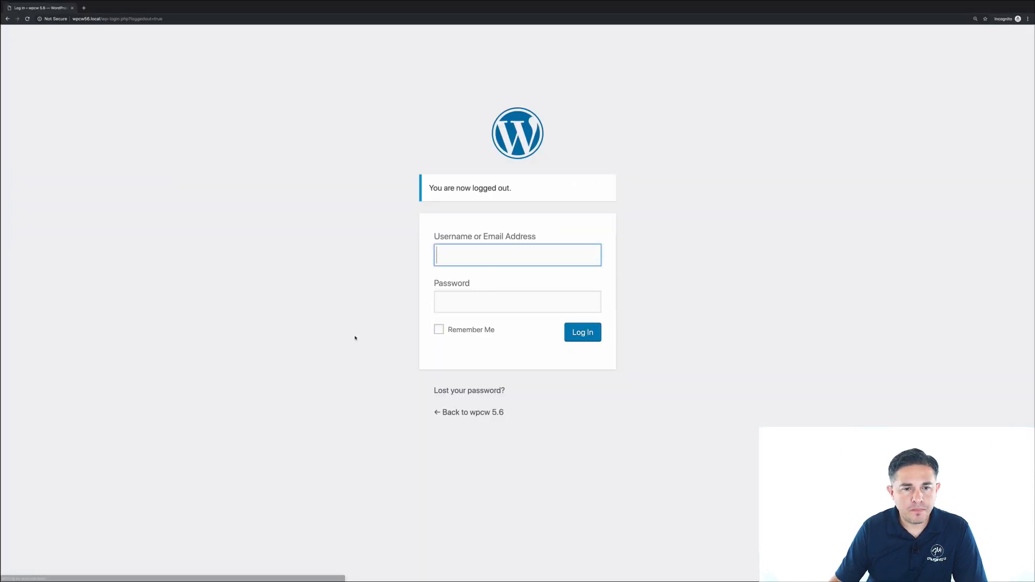
left_click(471, 414)
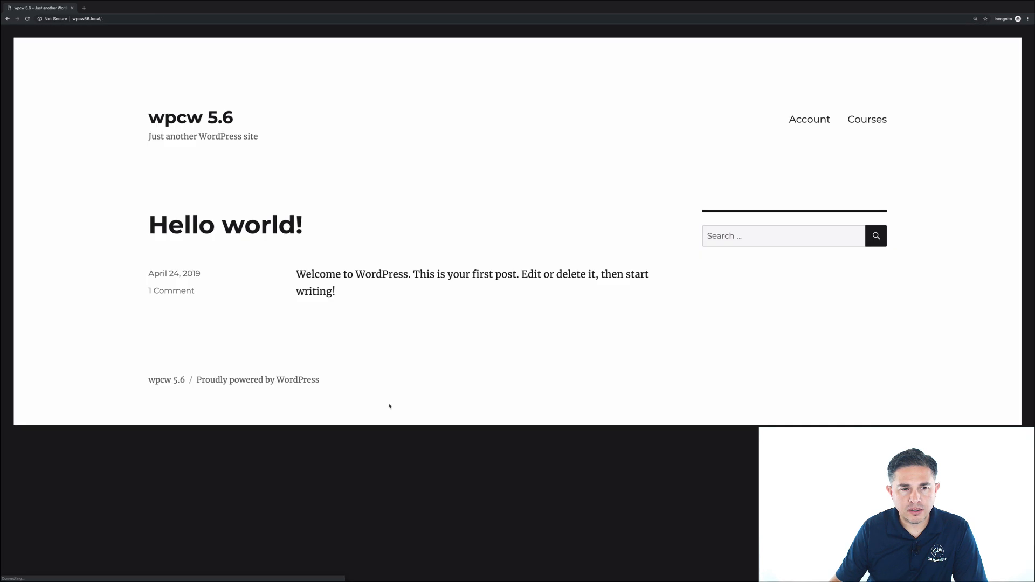
left_click(869, 121)
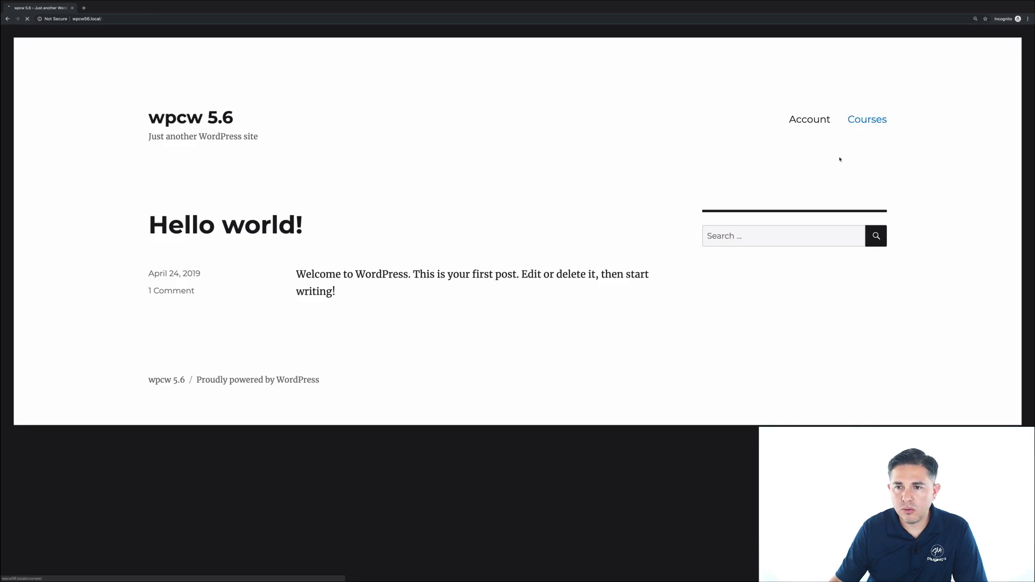
scroll(417, 318, "down", 2)
left_click(415, 306)
left_click(312, 301)
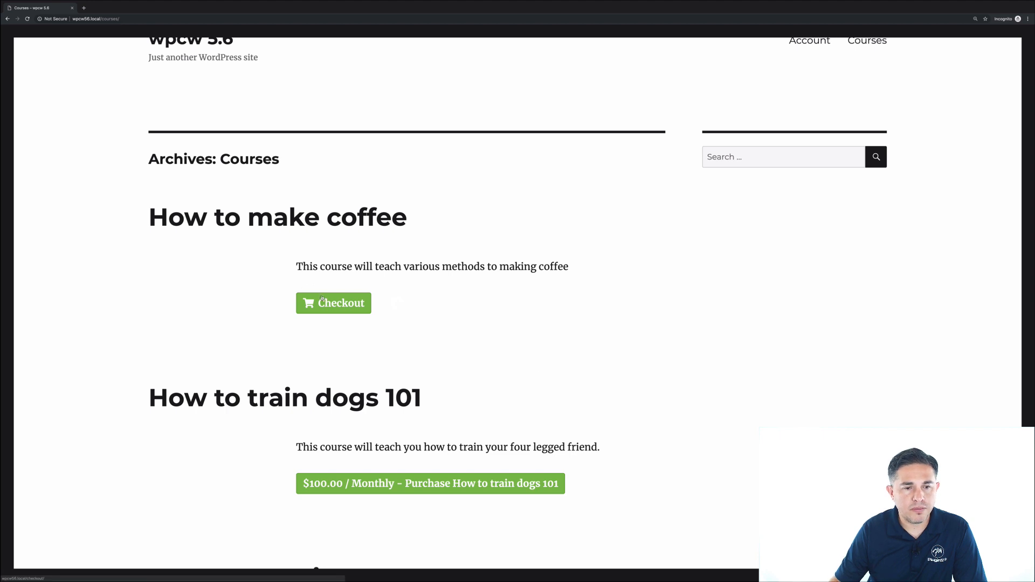
scroll(482, 324, "up", 5)
scroll(493, 324, "up", 1)
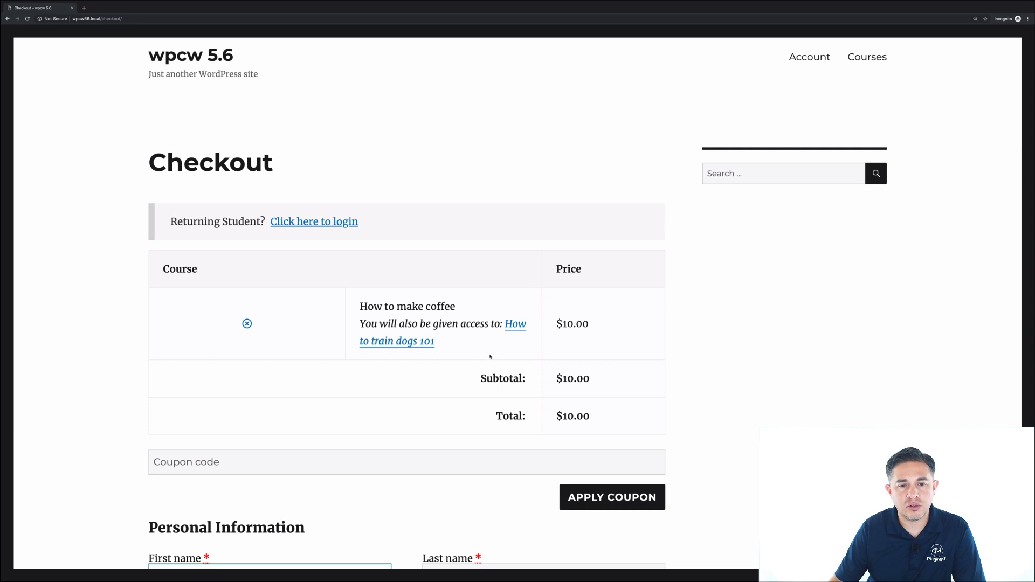
- Enter the new student's first and last name, e-mail, username and password
scroll(490, 349, "down", 2)
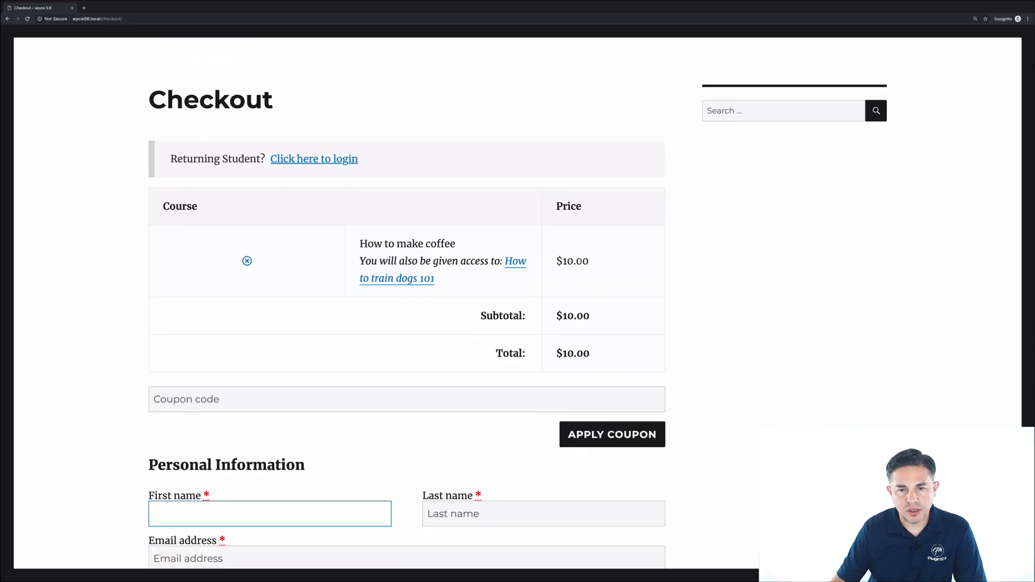
scroll(492, 342, "down", 4)
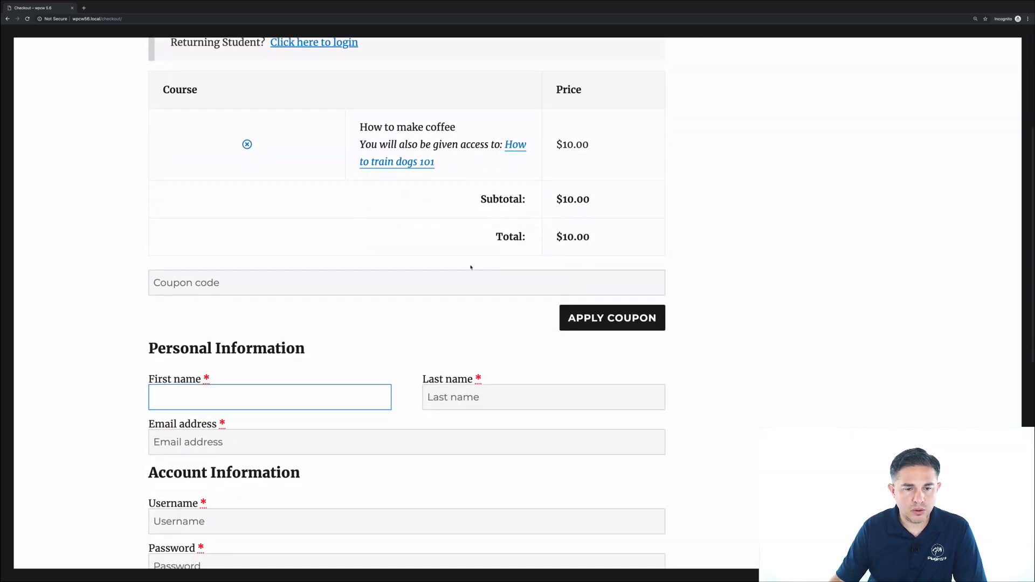
scroll(367, 281, "down", 2)
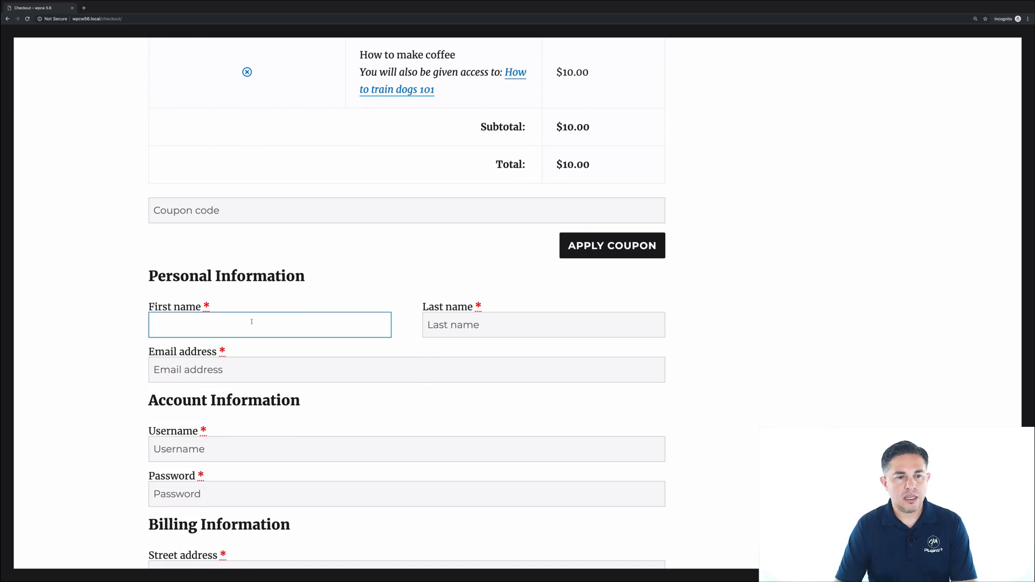
type("Rob")
key("Tab")
type("Rob")
key("Tab")
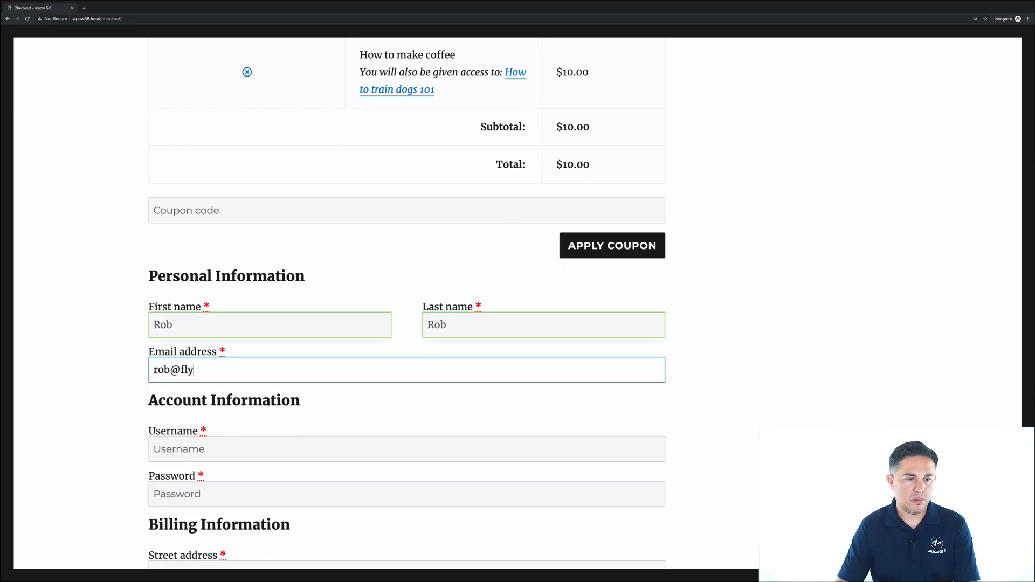
key("Tab")
type("rob")
key("Tab")
type("password******")
- Fill the billing address from the saved address details
scroll(307, 322, "down", 2)
key("Tab")
type("1")
left_click(164, 518)
scroll(149, 490, "down", 7)
- Pay via Stripe with the copied test card and expiry/CVC, accept terms, place the order
left_click(156, 392)
double_click(296, 357)
key("super+c")
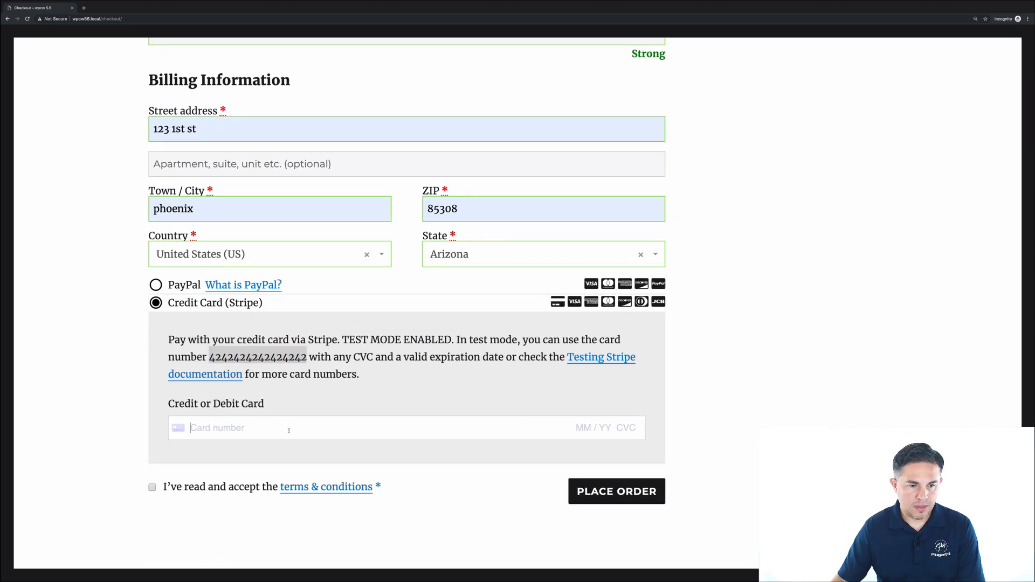
left_click(273, 427)
key("super+v")
type("0122123")
left_click(152, 488)
left_click(603, 495)
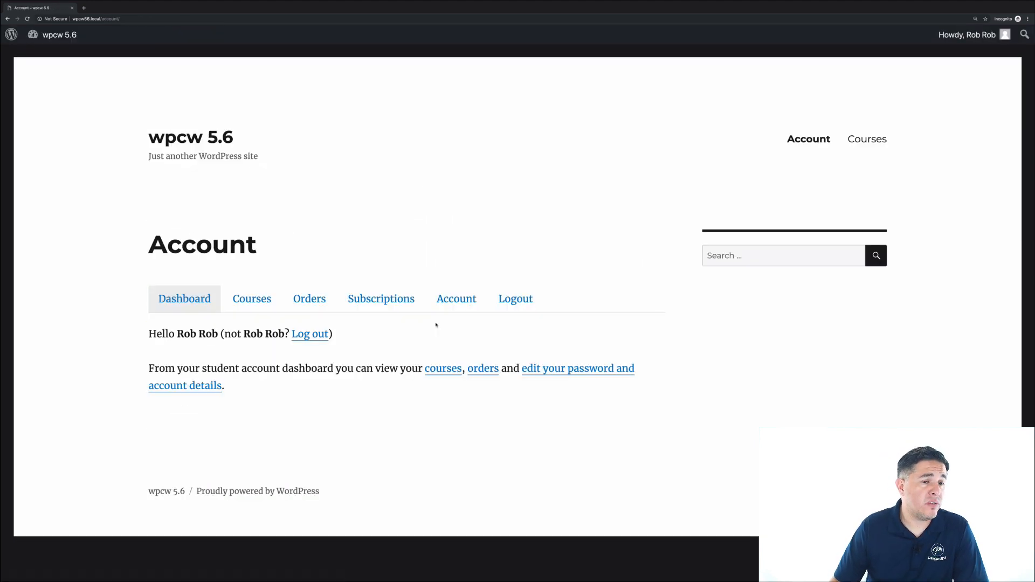
- Check the three enrolled courses at 0% on the student's Courses tab, then return to admin
left_click(258, 301)
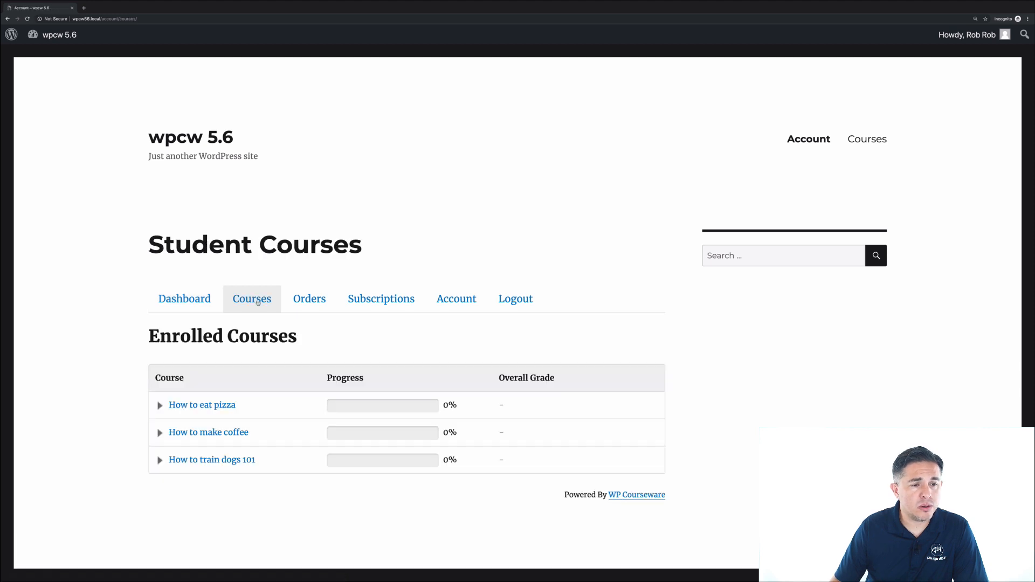
scroll(272, 404, "down", 2)
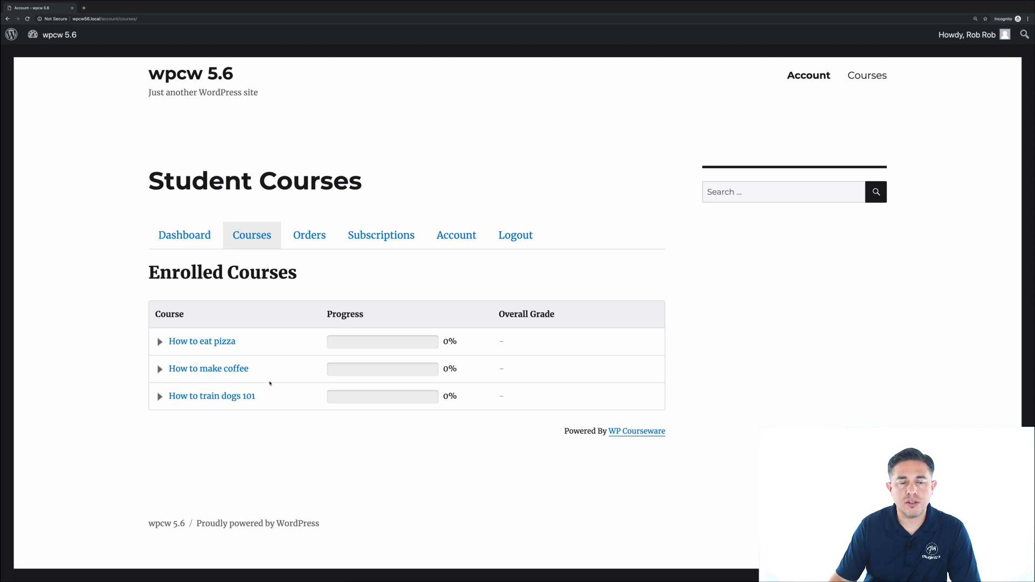
scroll(297, 382, "up", 2)
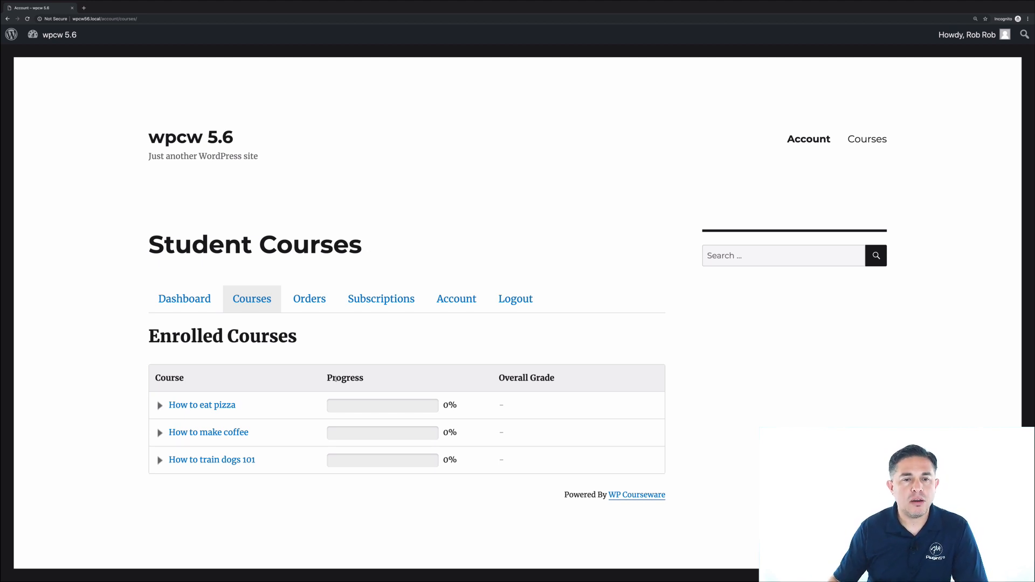
key("ctrl+Left")
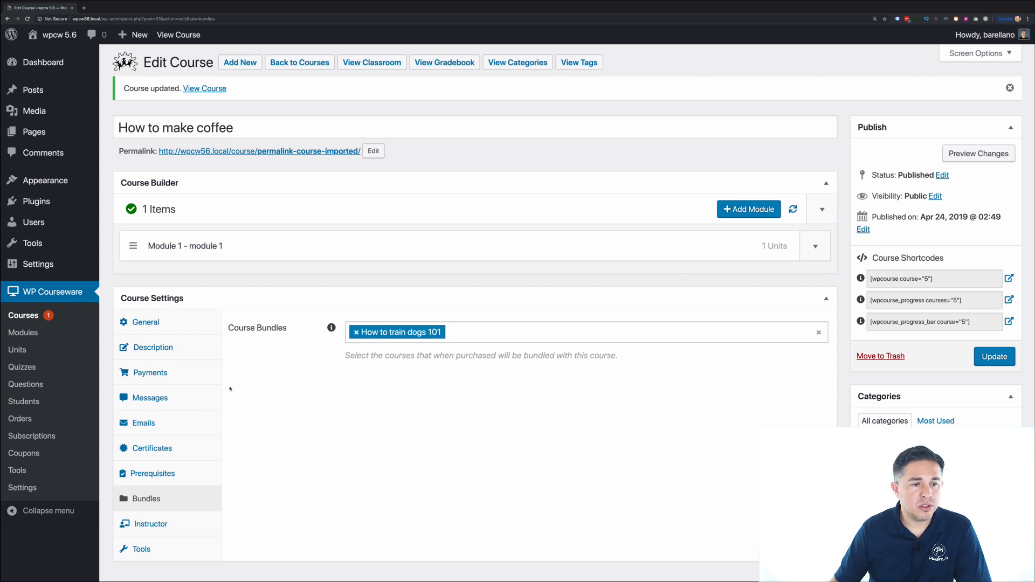
- Bundle How to make coffee and How to make money online into How to eat pizza
left_click(34, 317)
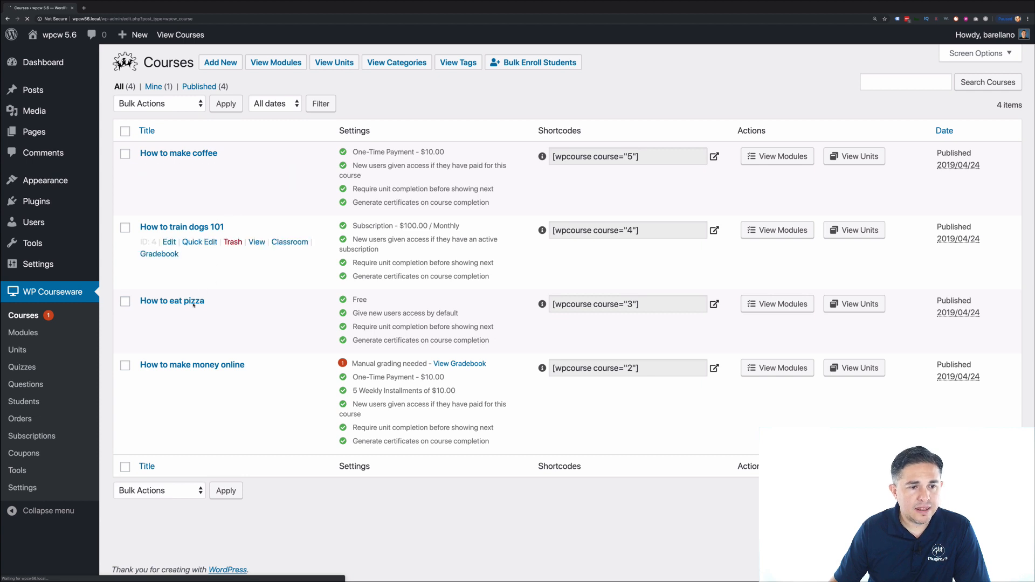
left_click(173, 298)
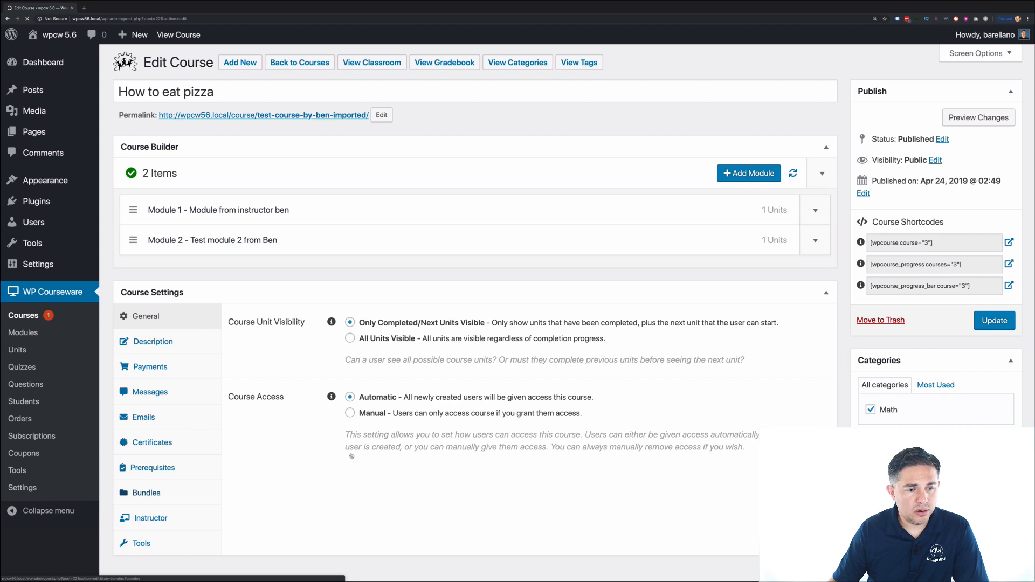
left_click(154, 493)
left_click(399, 329)
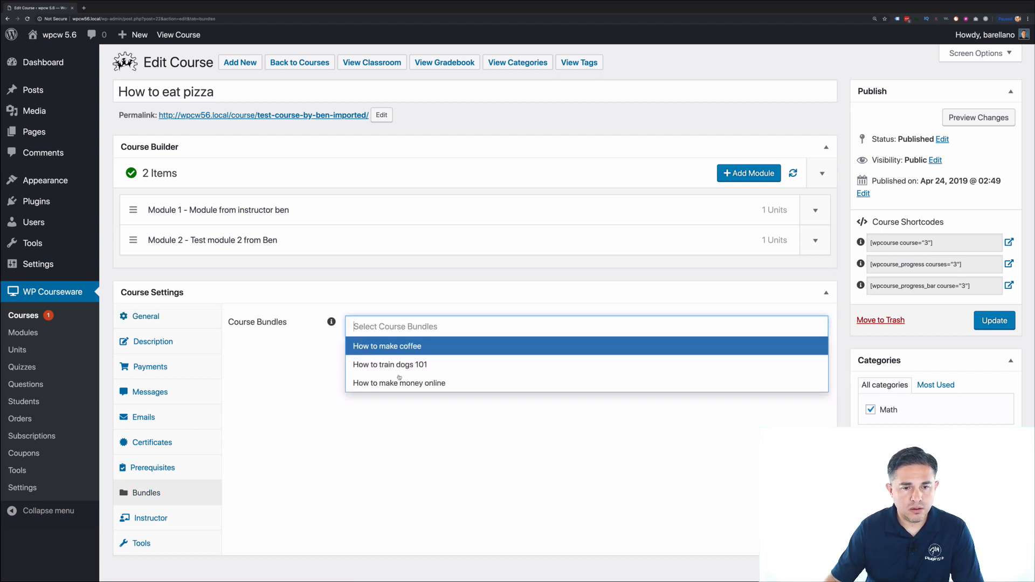
left_click(408, 347)
left_click(462, 332)
left_click(413, 365)
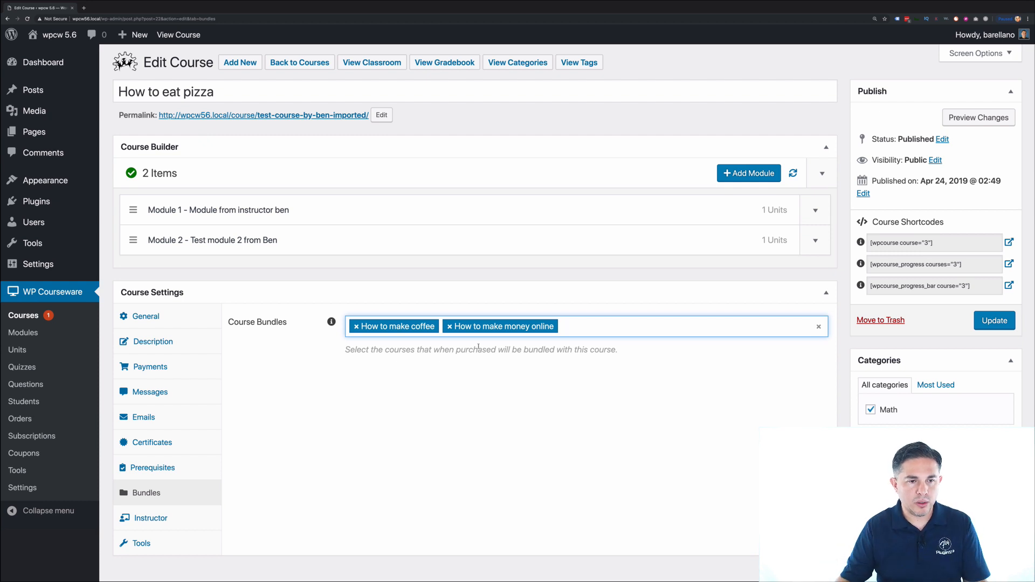
left_click(482, 396)
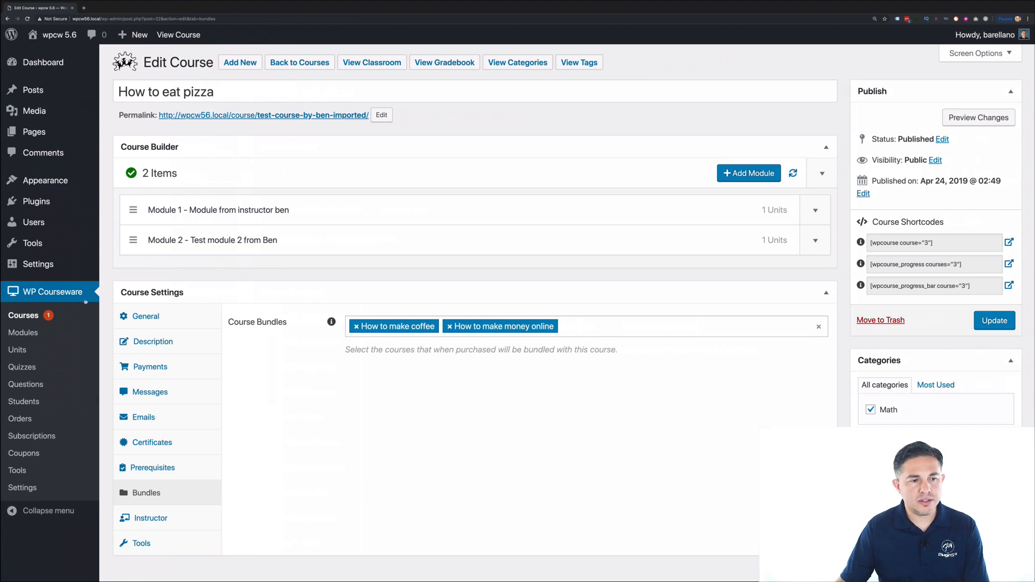
left_click(27, 316)
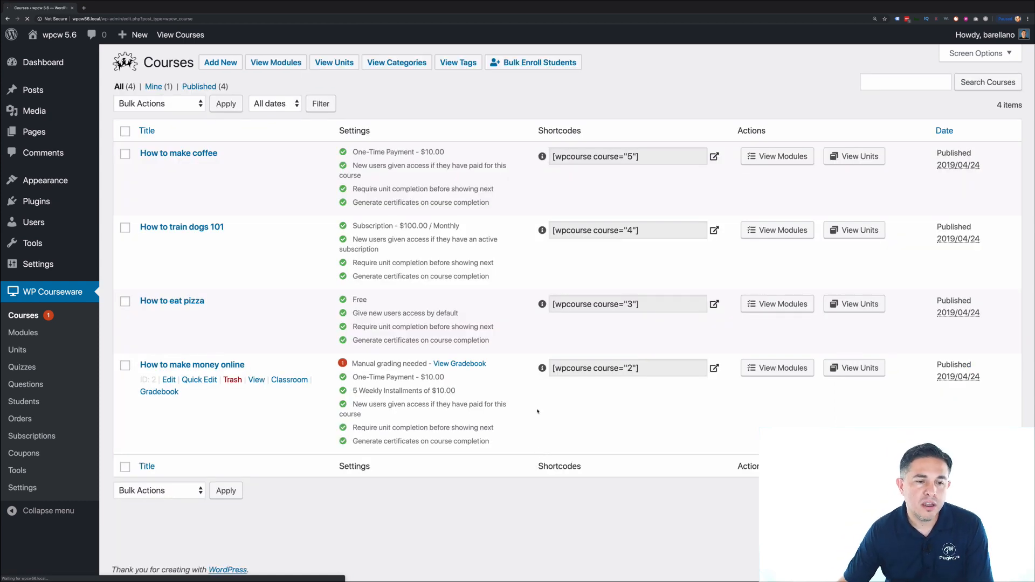
- Save Test Unit 1 in Module 1 as a Teaser / Preview Unit with no drip delay
left_click(210, 366)
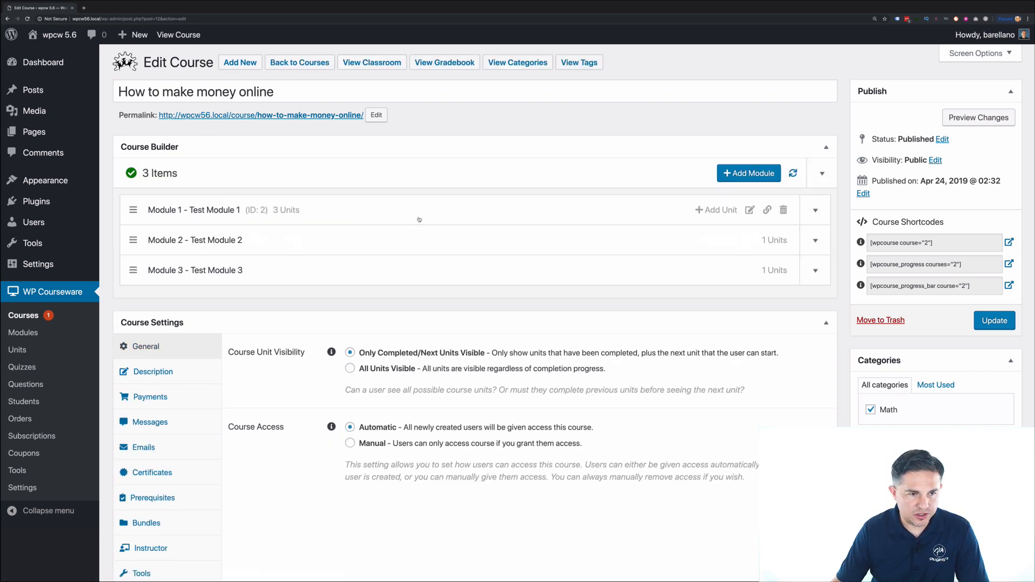
left_click(436, 214)
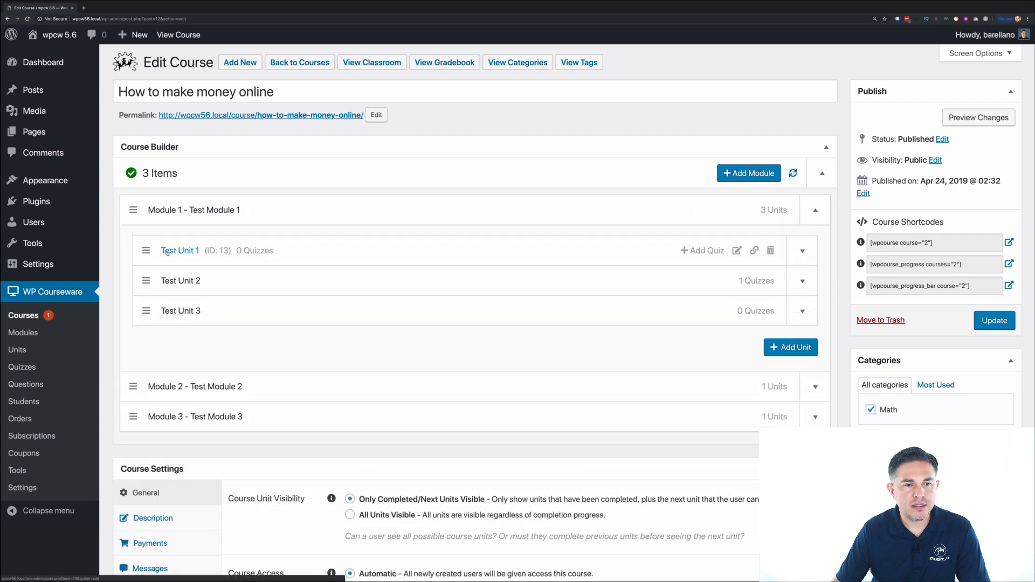
left_click(736, 251)
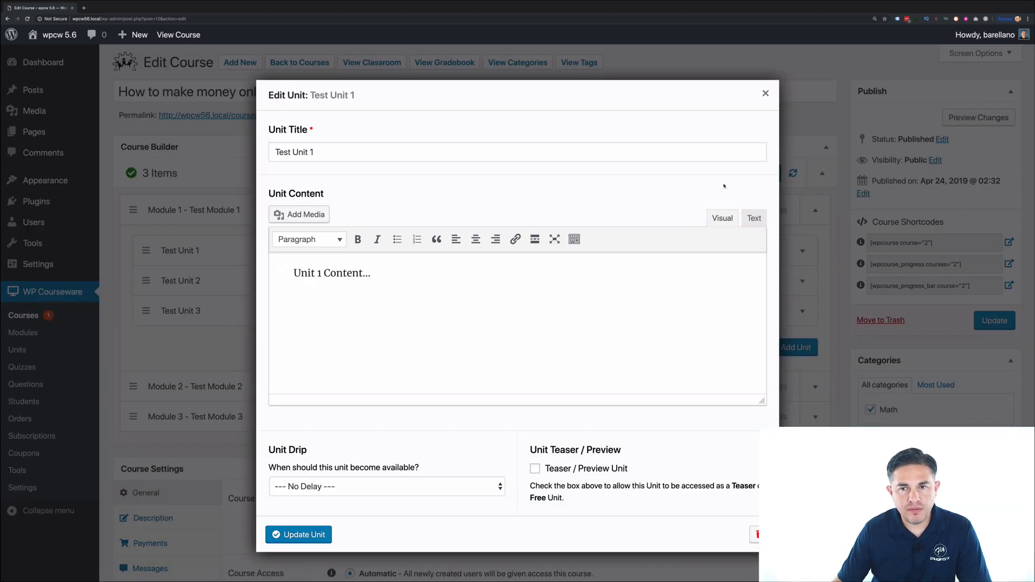
left_click(765, 93)
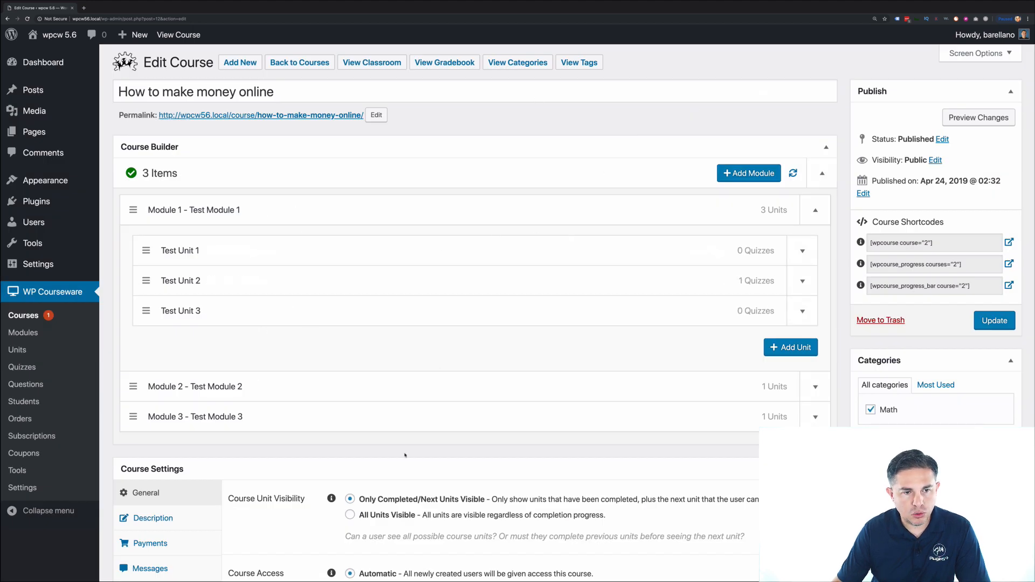
left_click(736, 251)
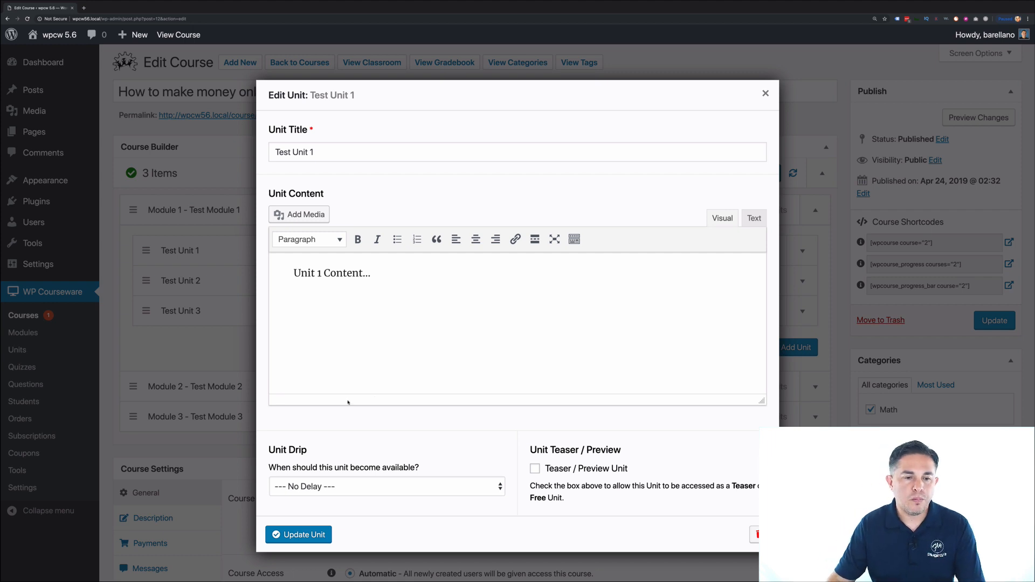
left_click(403, 484)
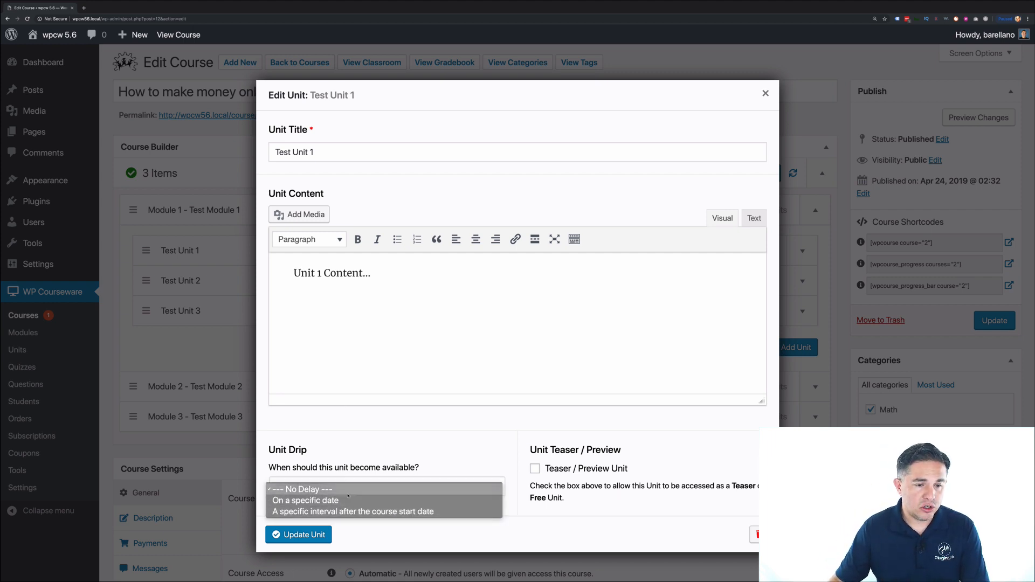
left_click(389, 456)
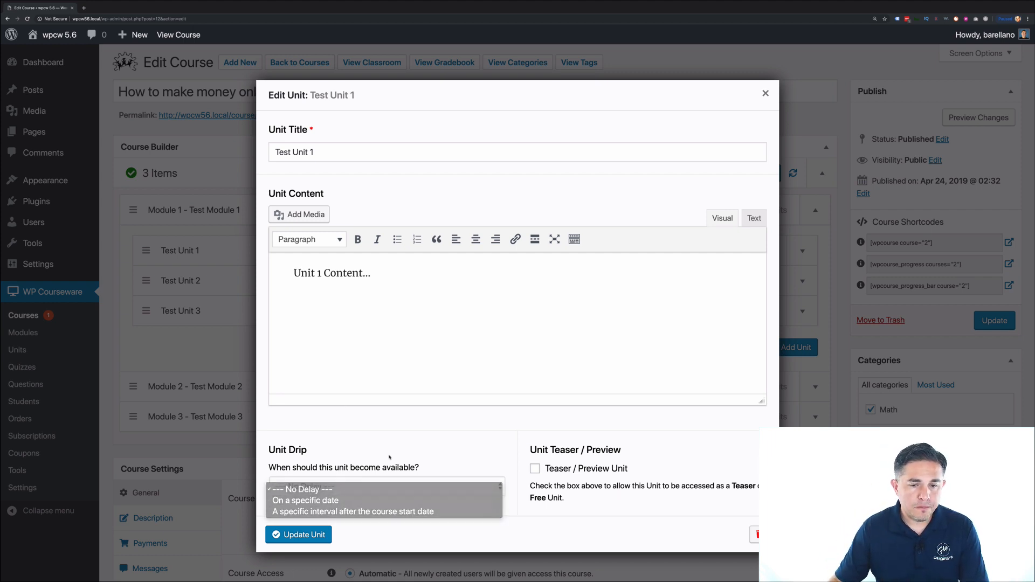
left_click(535, 470)
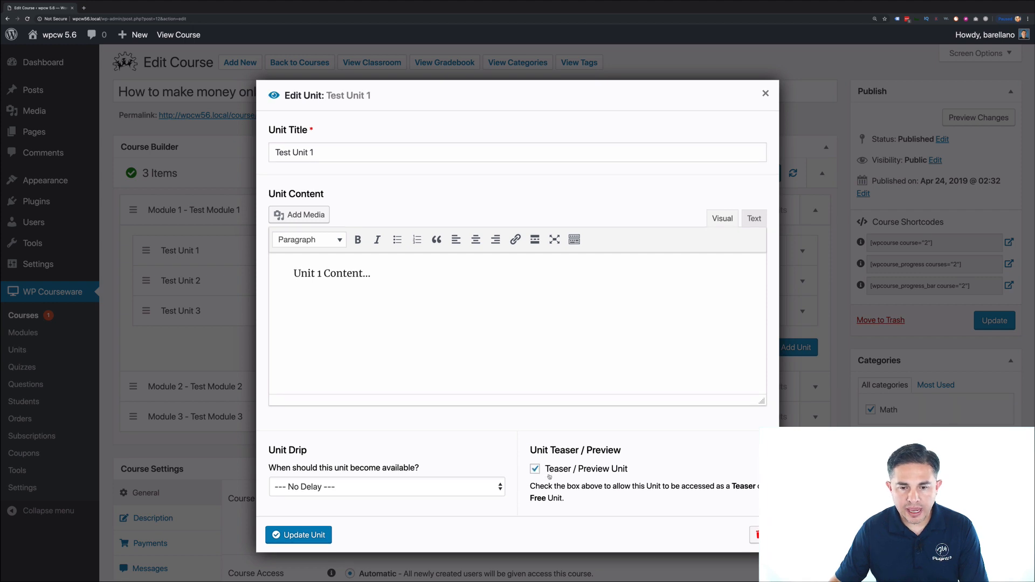
left_click(318, 539)
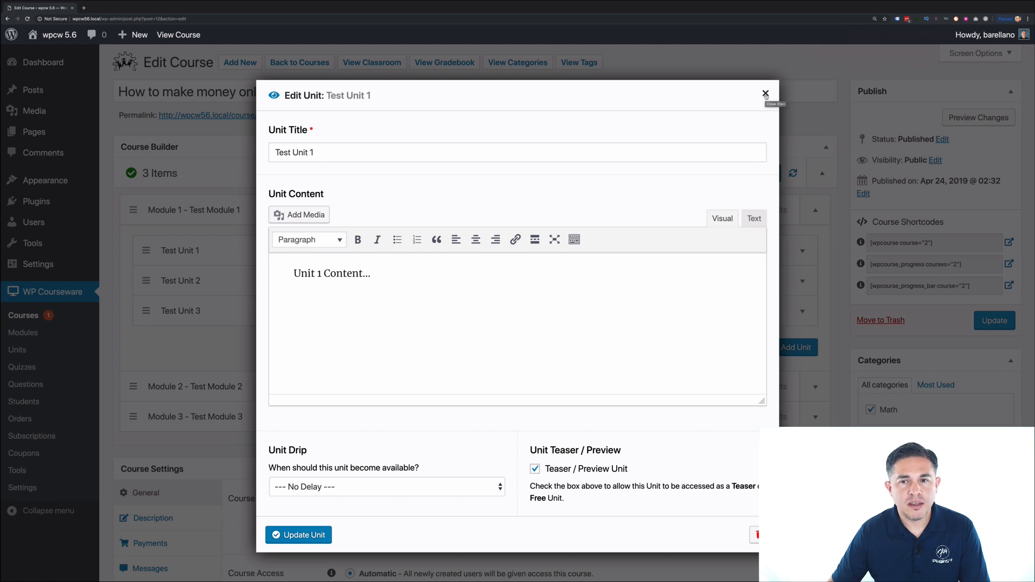
left_click(766, 95)
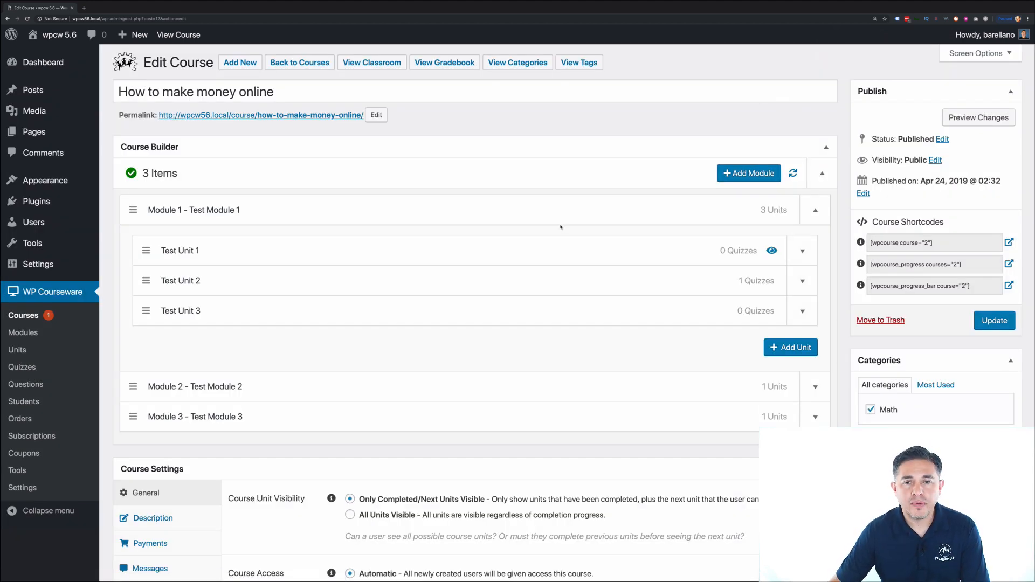
key("ctrl+Right")
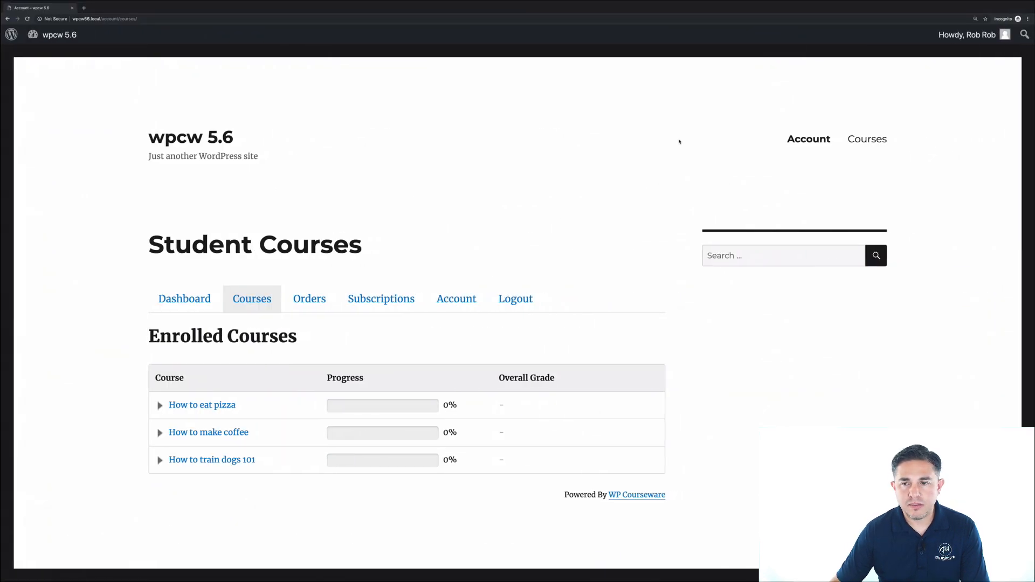
- On the public site, open How to make money online and view Test Unit 1's free preview
mouse_move(971, 35)
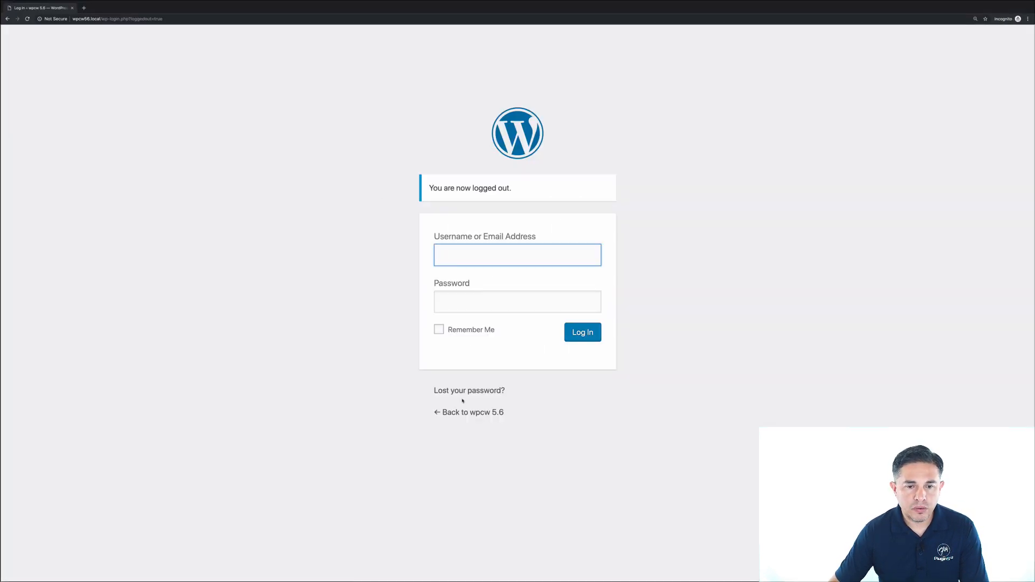
left_click(467, 411)
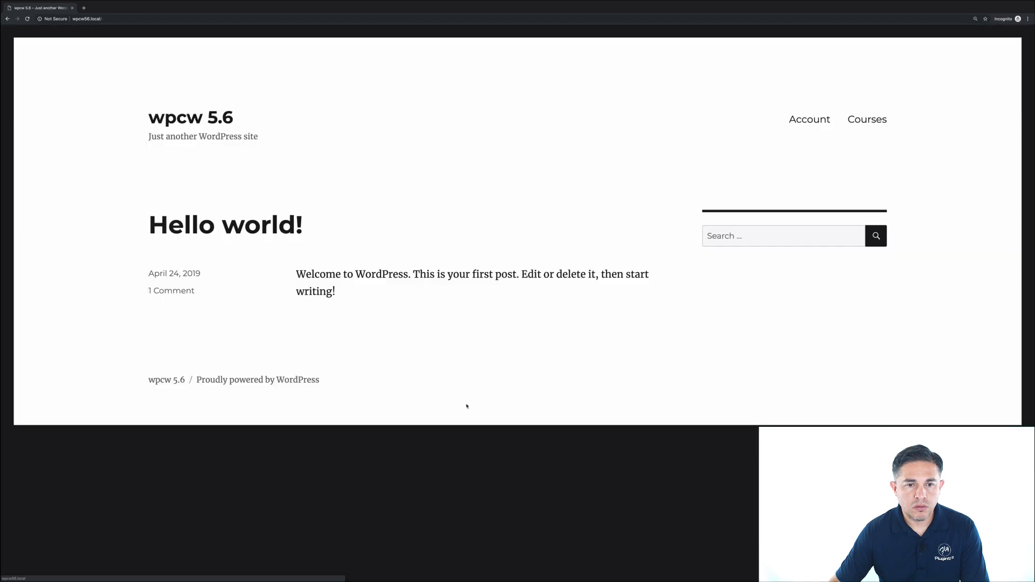
left_click(865, 118)
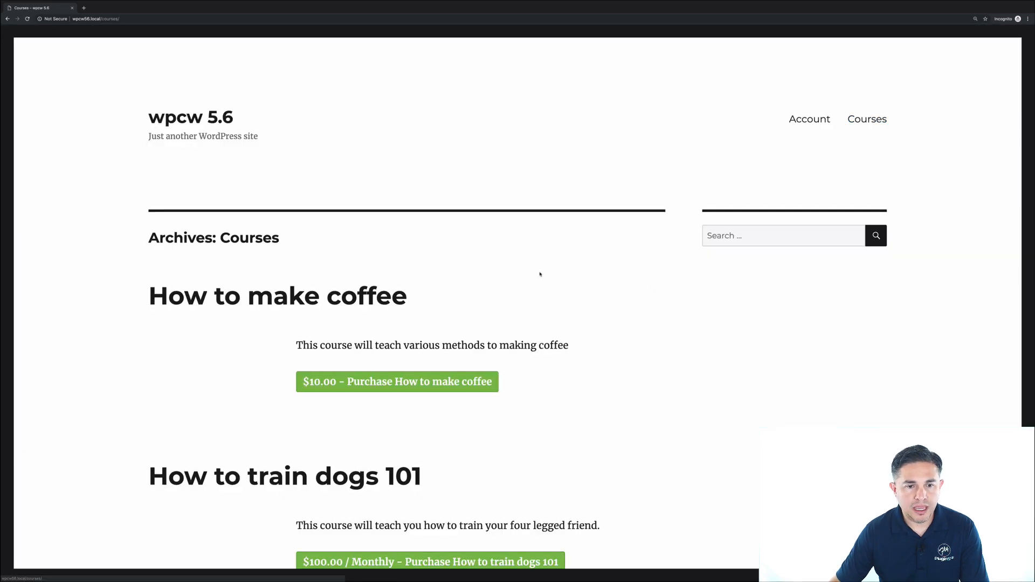
scroll(245, 225, "down", 2)
scroll(243, 224, "down", 5)
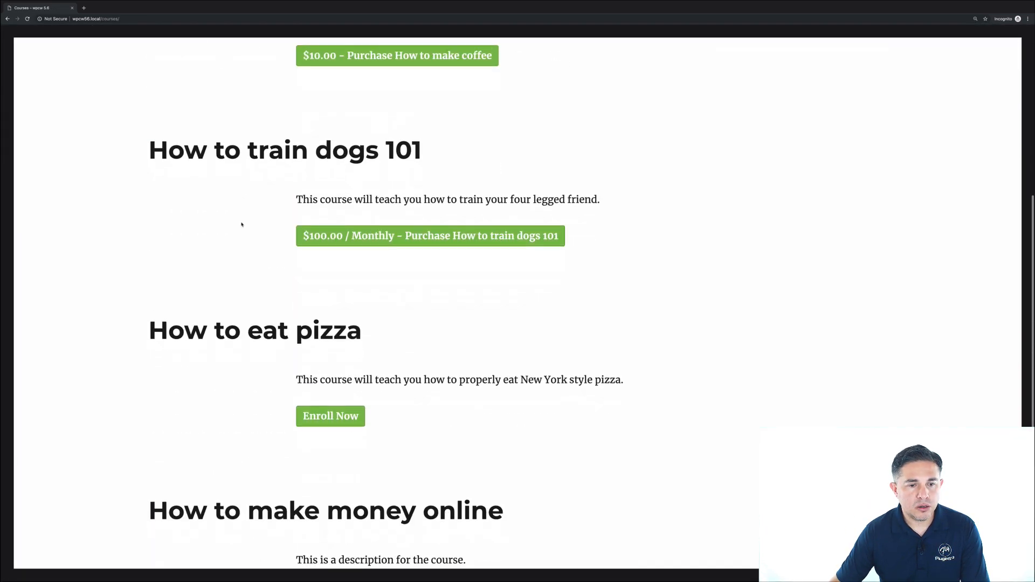
scroll(243, 224, "down", 2)
left_click(464, 392)
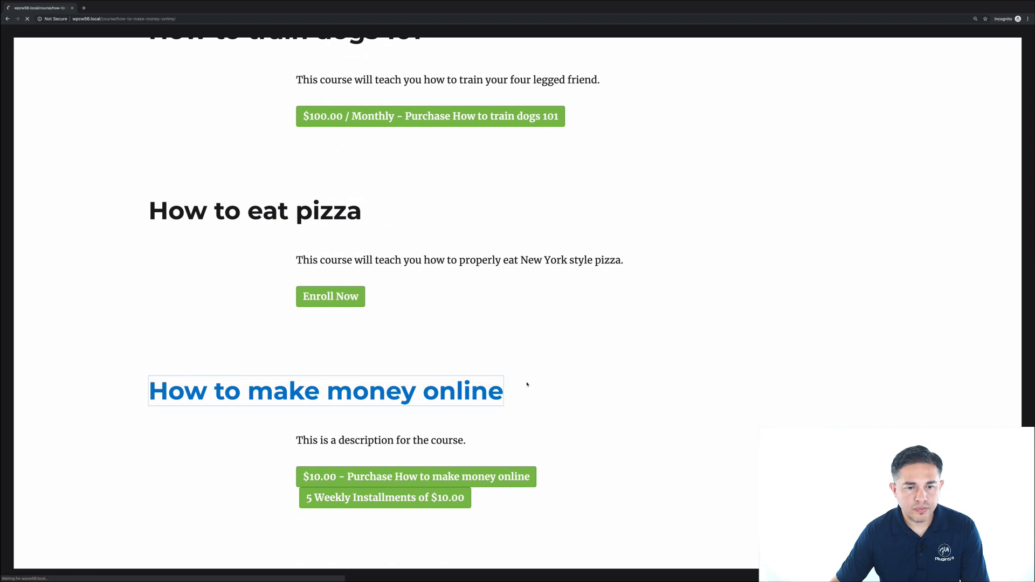
scroll(638, 384, "down", 2)
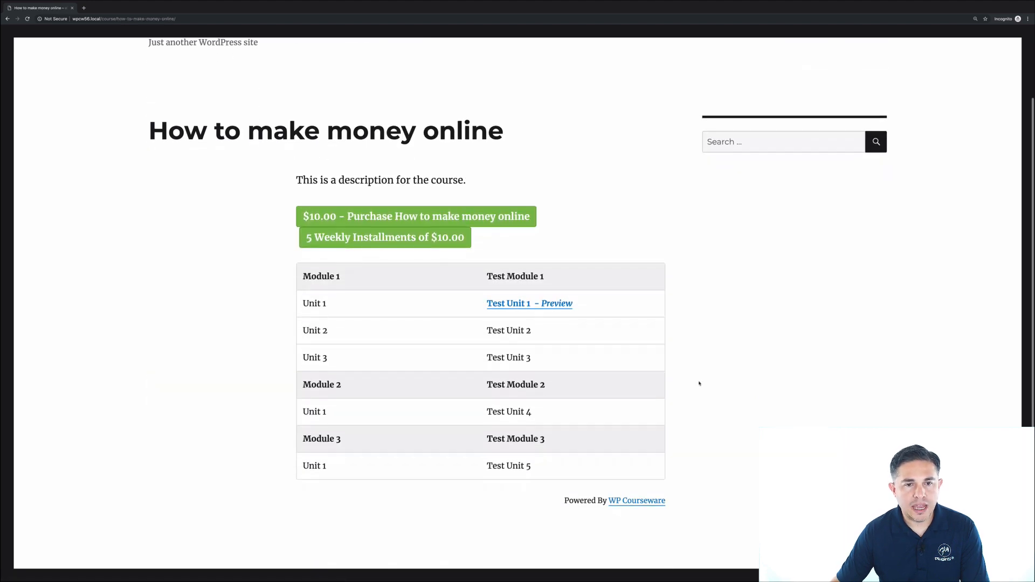
left_click(512, 308)
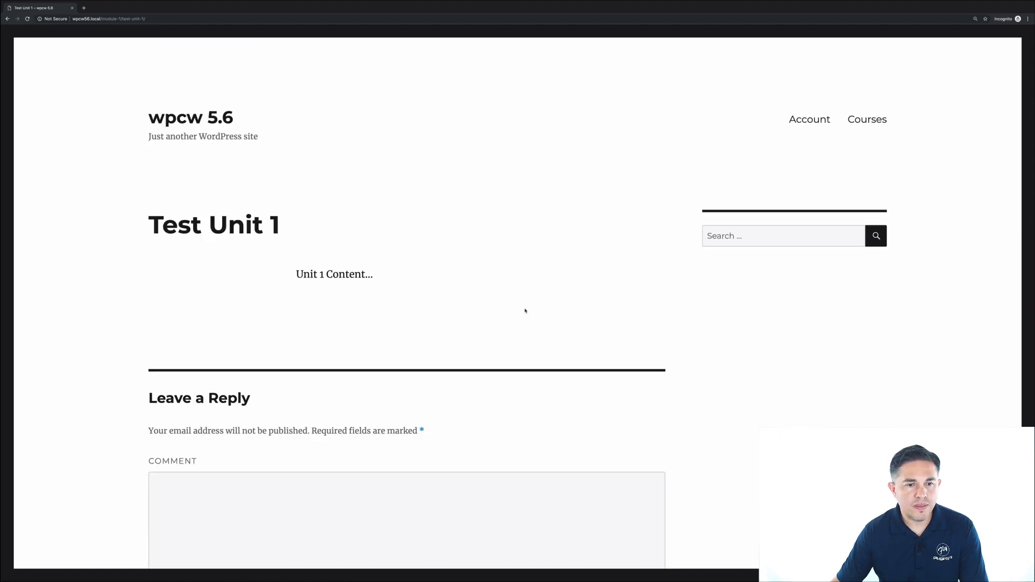
- Highlight the Unit 1 Content text, then return to the course editor window
left_click_drag(387, 277, 294, 276)
left_click(320, 308)
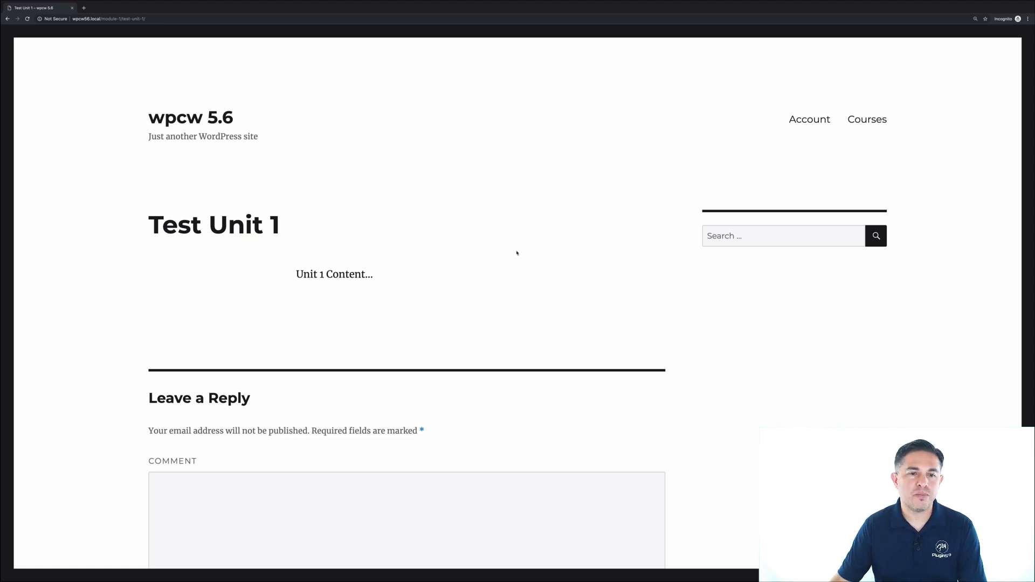
key("ctrl+Left")
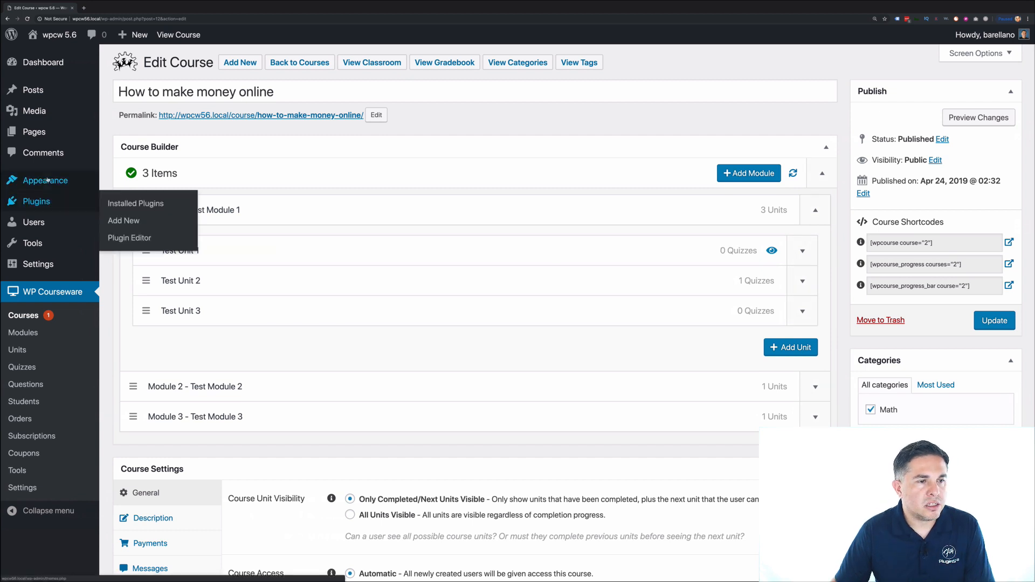
- Expand the Course Progress Bar widget in Widgets and keep Show User's Current Course selected
mouse_move(141, 188)
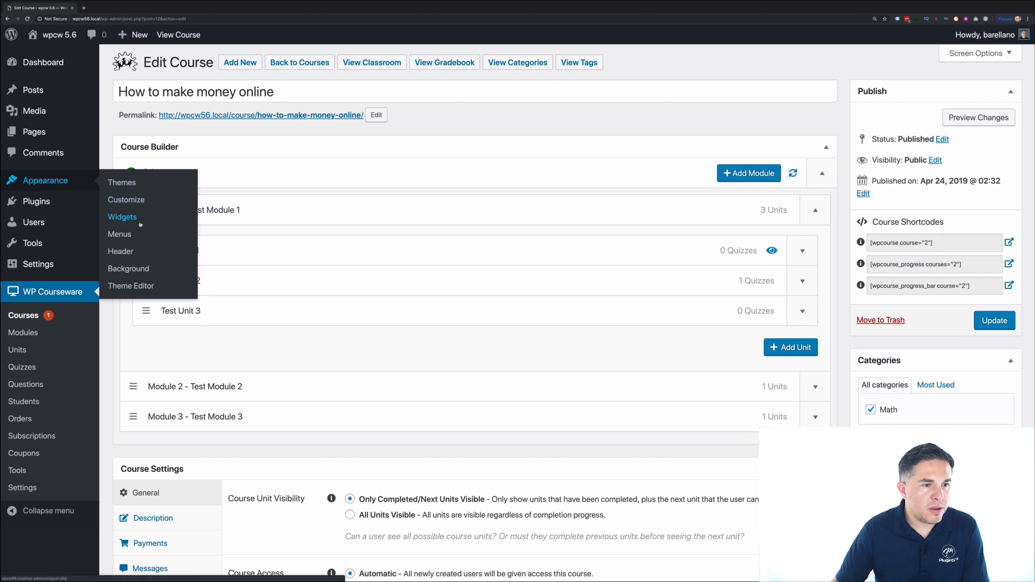
left_click(123, 217)
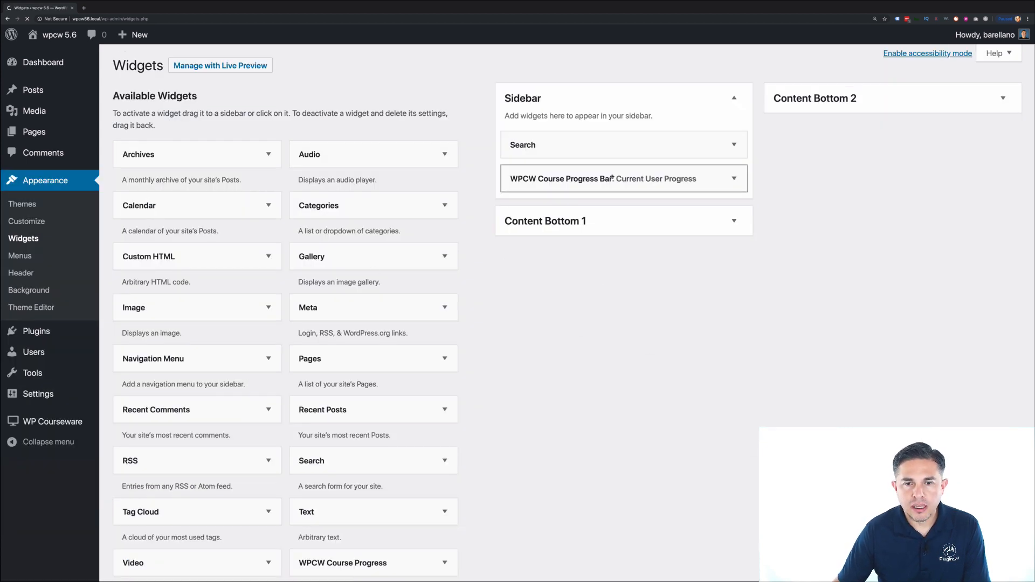
left_click(597, 186)
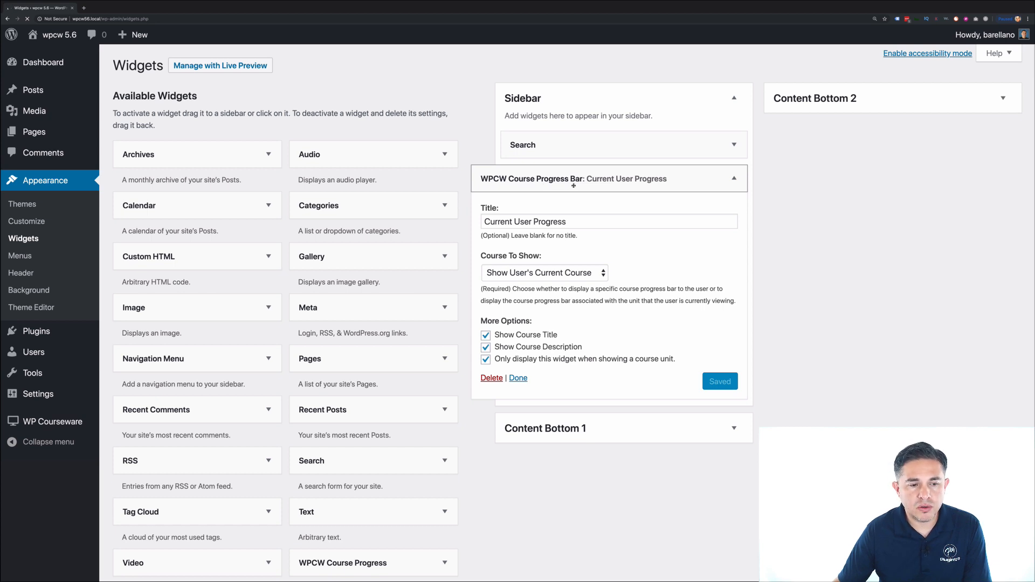
scroll(485, 334, "down", 2)
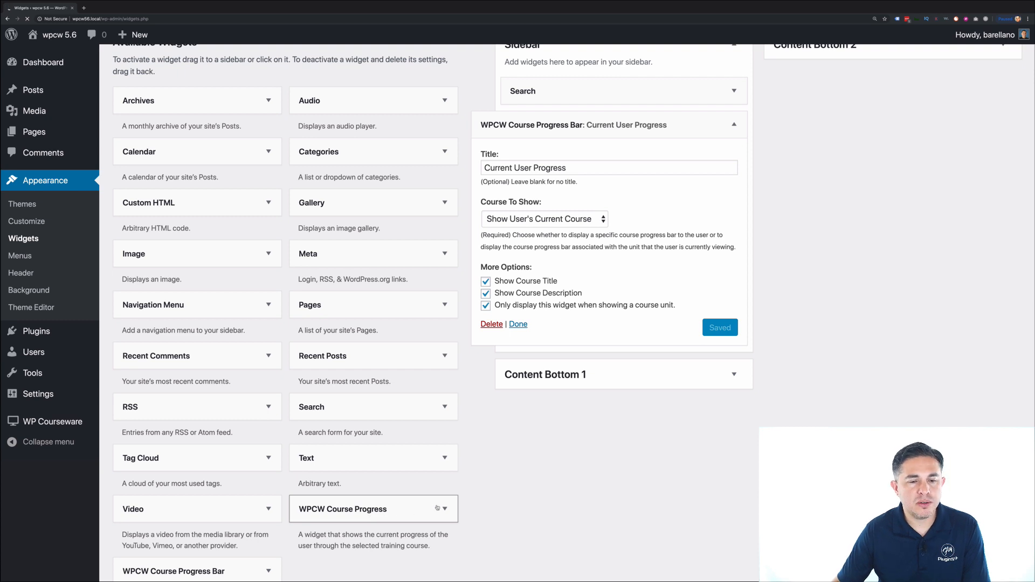
scroll(400, 511, "up", 2)
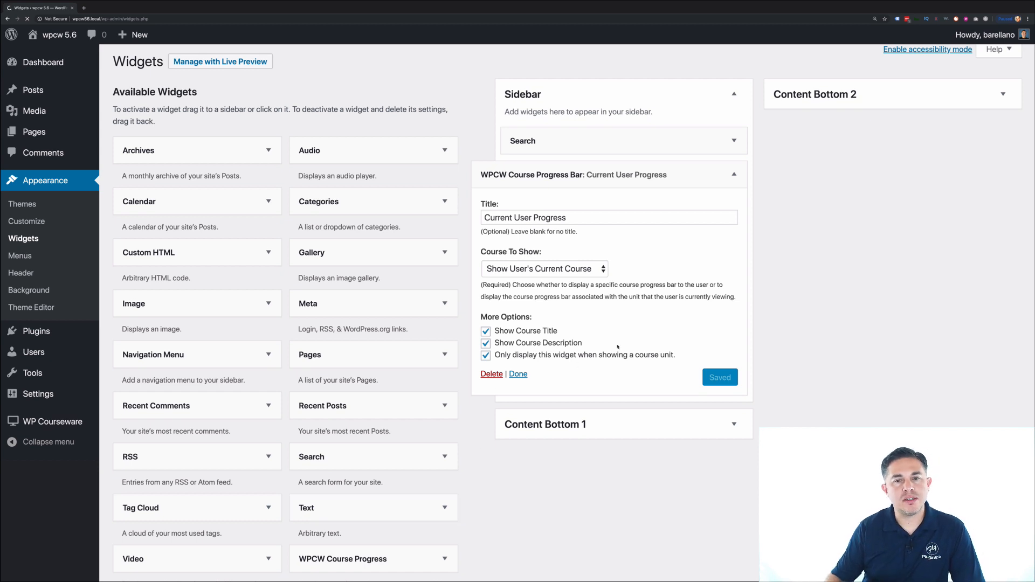
scroll(619, 345, "up", 1)
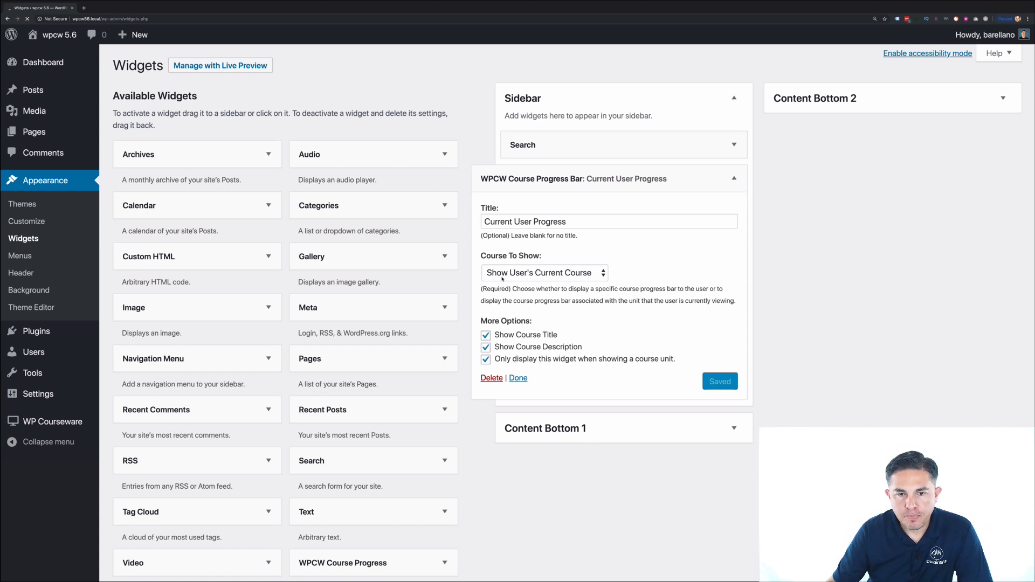
left_click(598, 279)
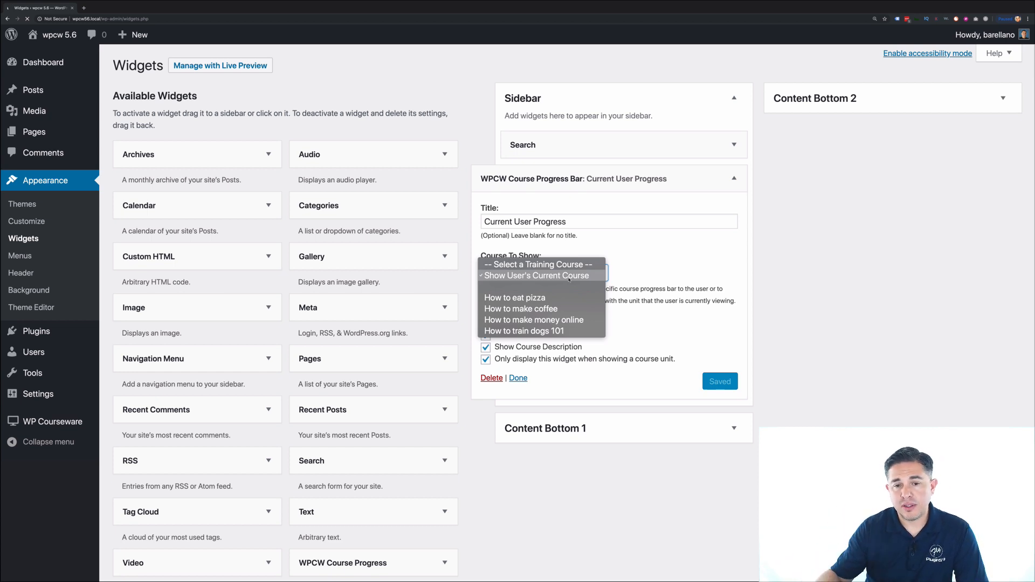
left_click(569, 278)
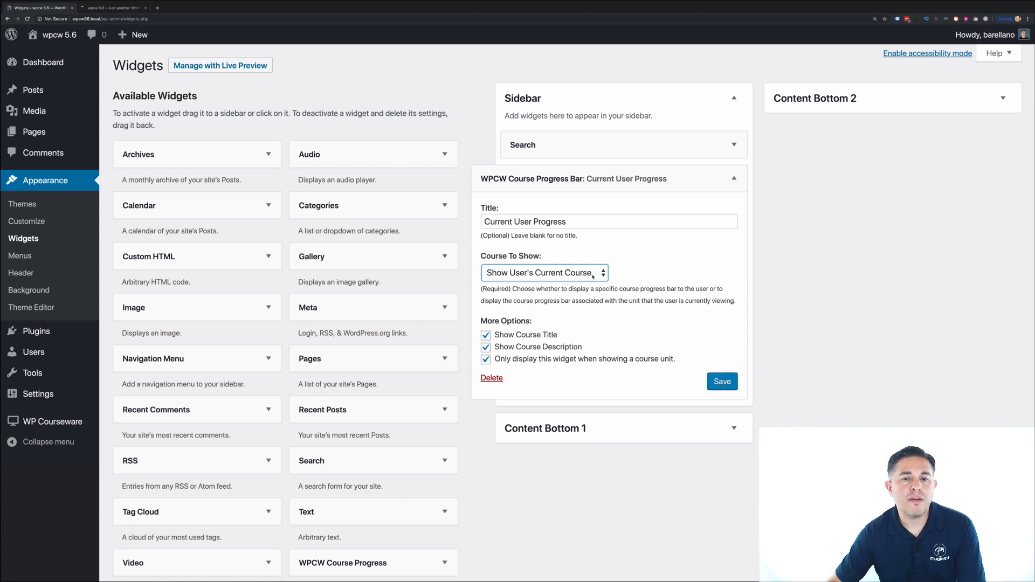
- Set the widget to How to train dogs 101 on all pages, save, and check the front end
left_click(593, 276)
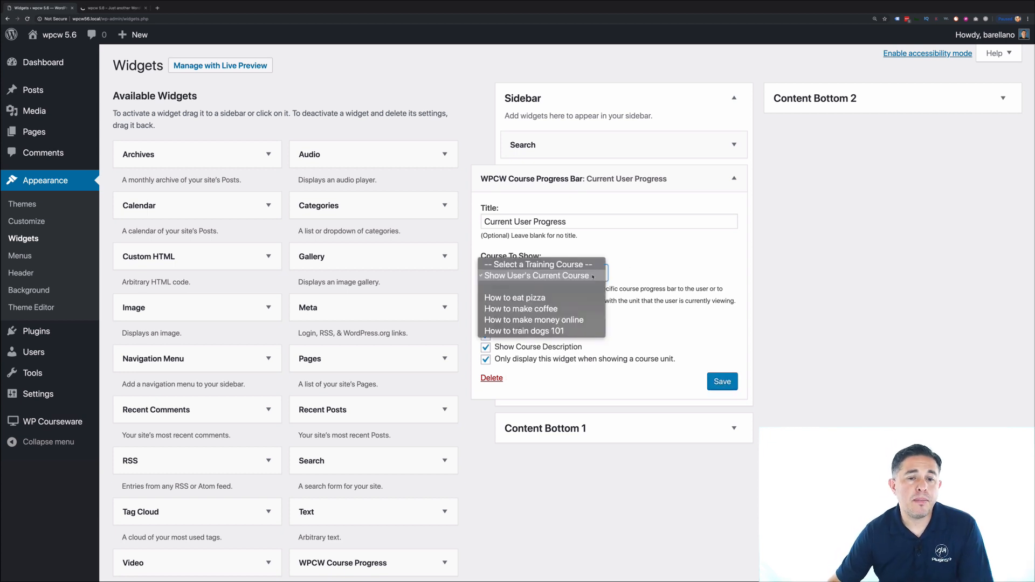
left_click(594, 284)
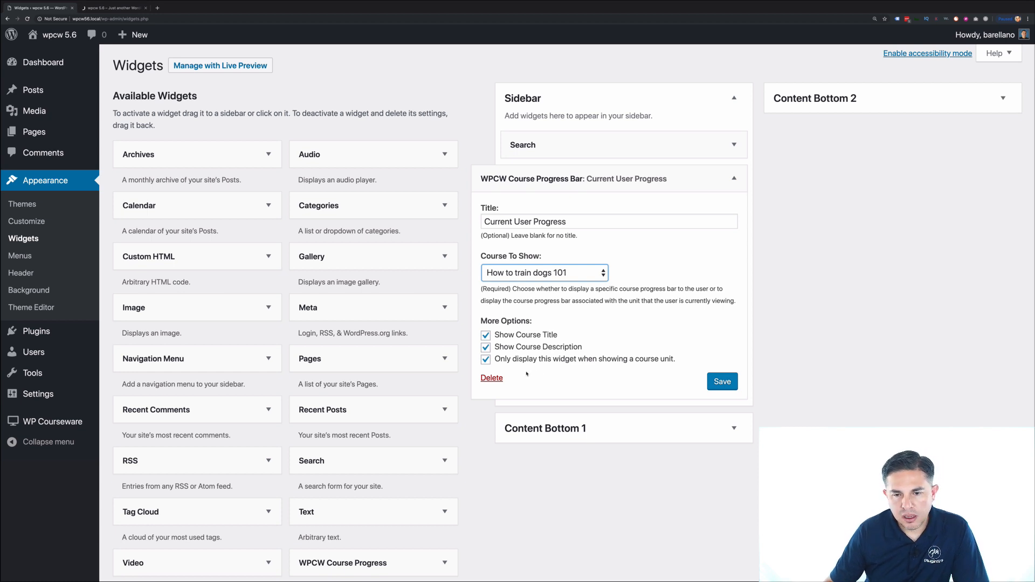
left_click(486, 361)
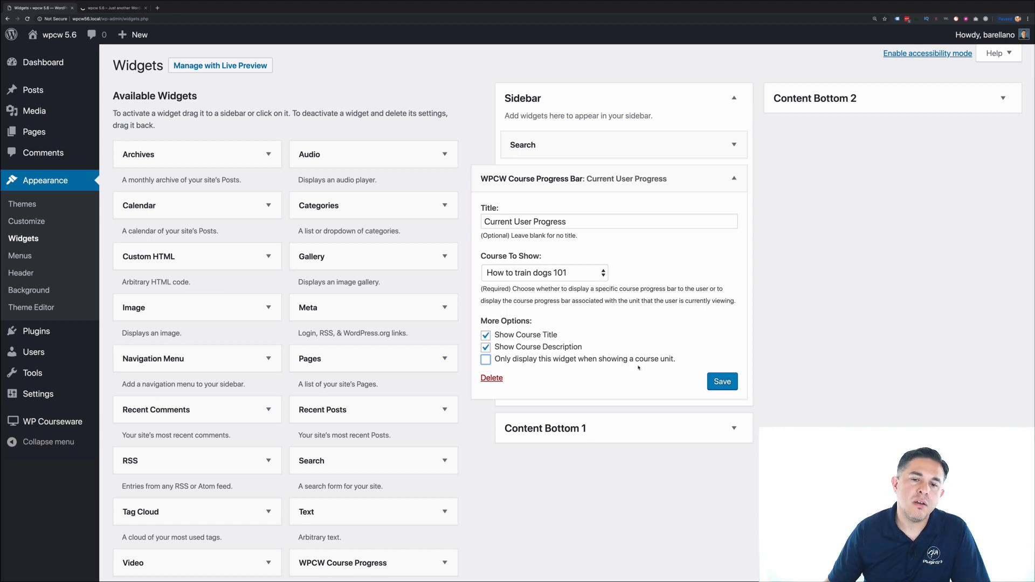
left_click(724, 383)
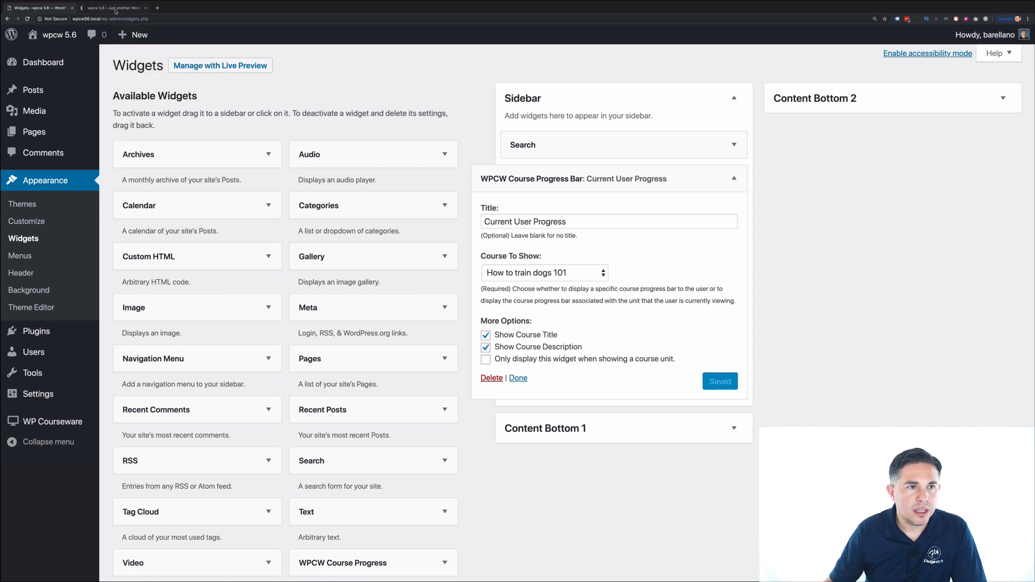
left_click(115, 9)
key("super+r")
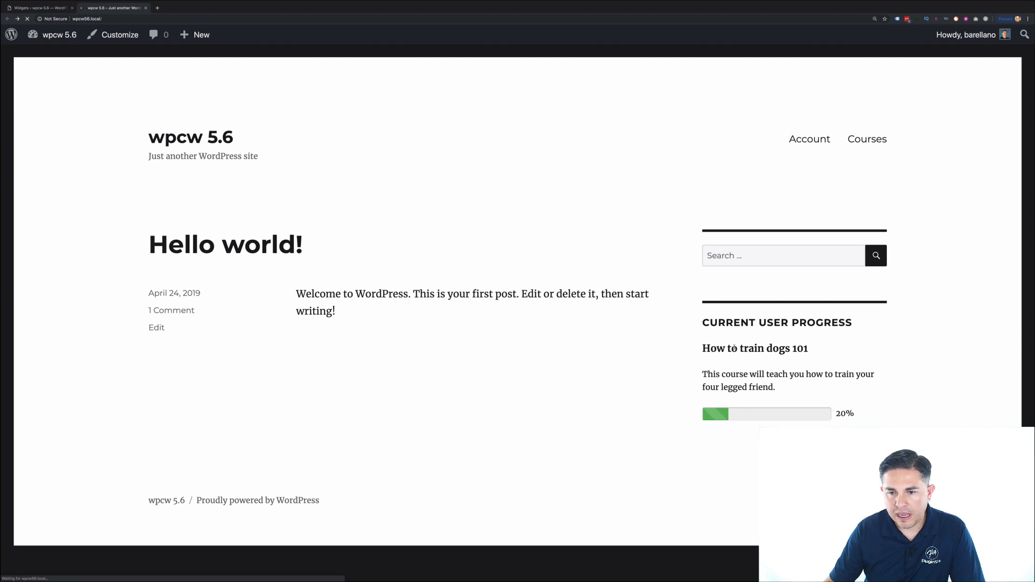
left_click_drag(705, 349, 809, 349)
left_click_drag(776, 387, 687, 363)
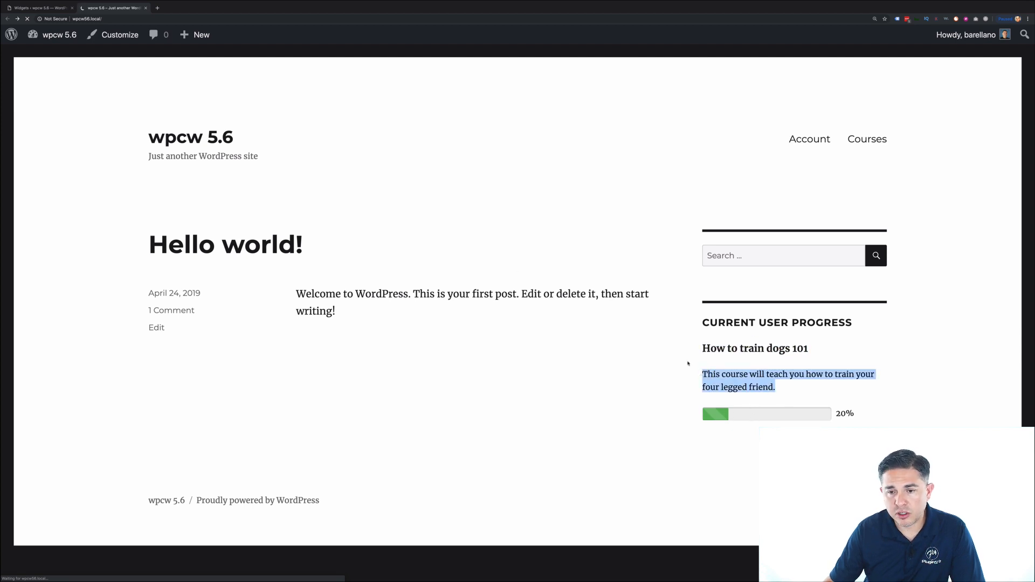
- Hide the widget's course title and description, save, and check the front end
left_click(57, 10)
left_click(486, 348)
left_click(485, 334)
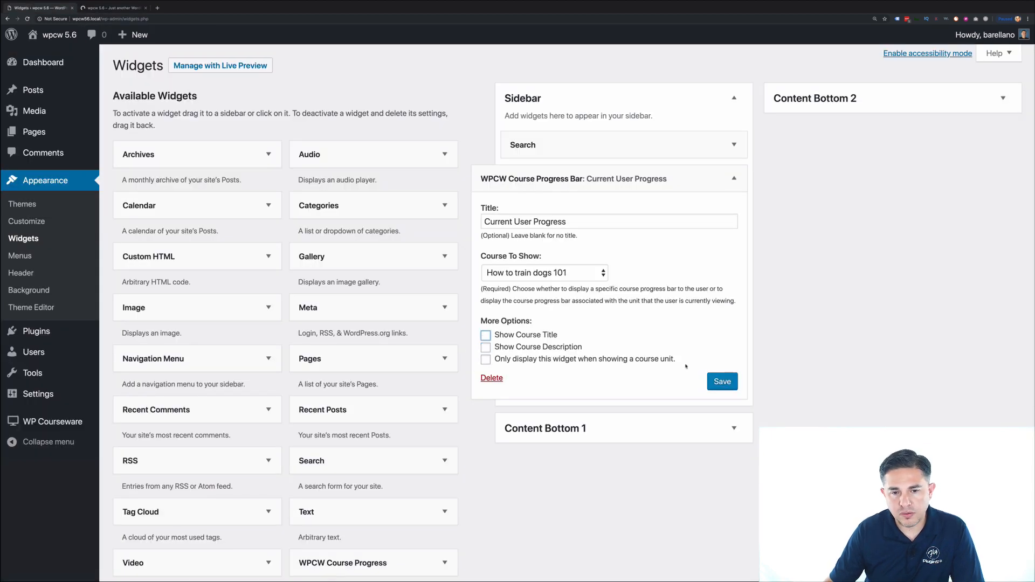
left_click(718, 382)
left_click(113, 8)
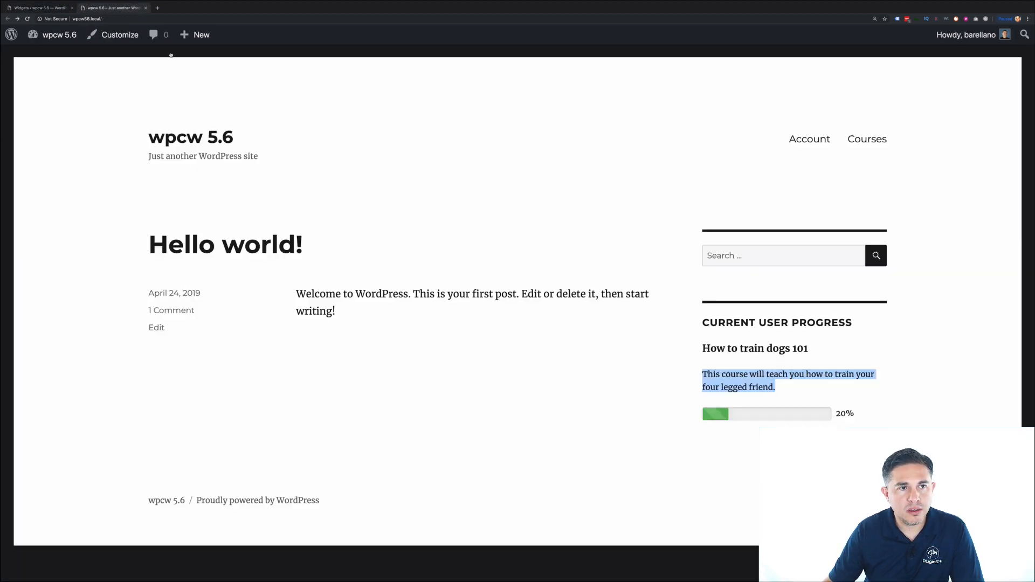
left_click(40, 8)
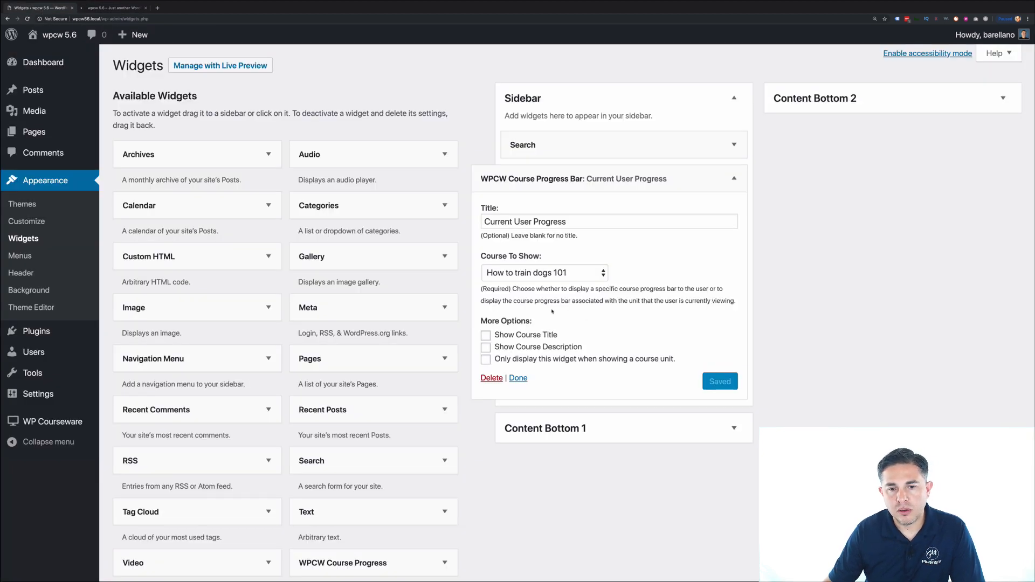
- Limit the widget to course unit pages only, save, and reload the front end
left_click(485, 359)
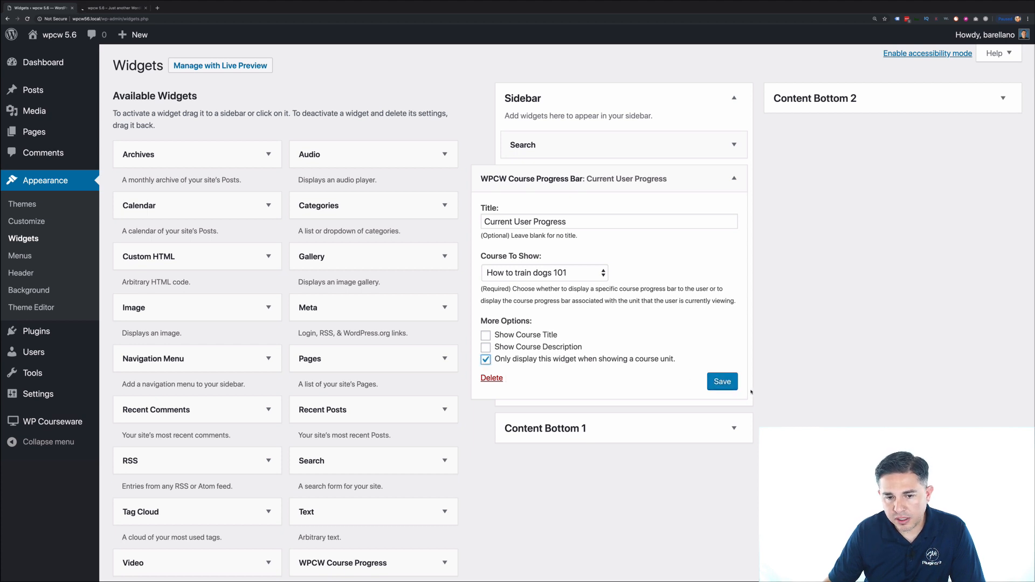
left_click(726, 384)
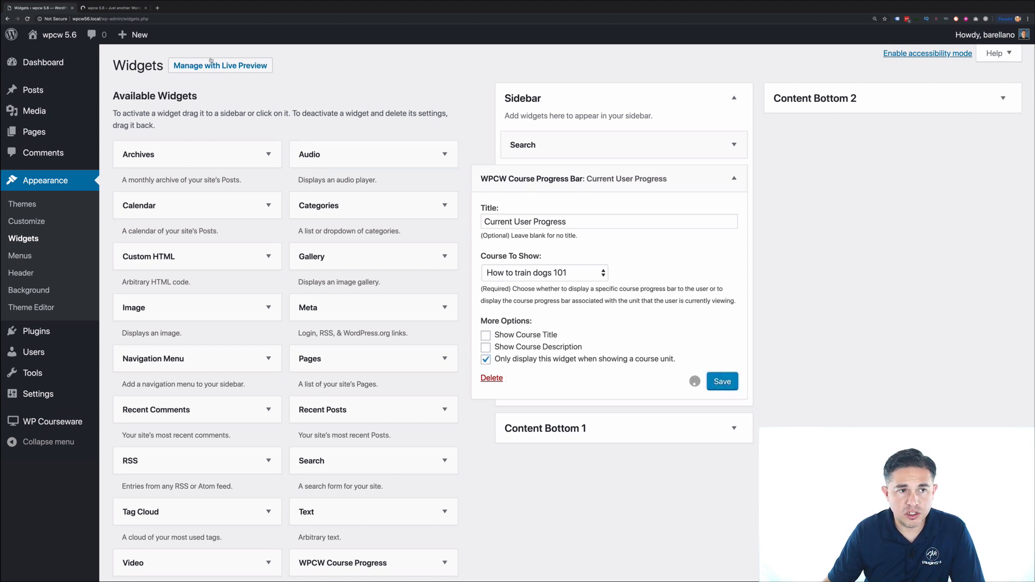
left_click(130, 8)
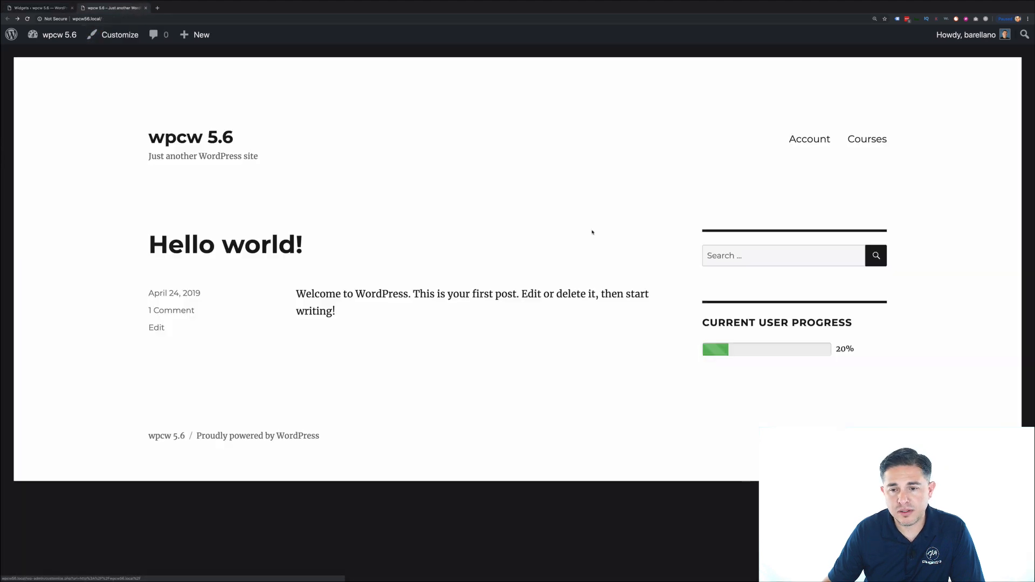
key("ctrl+r")
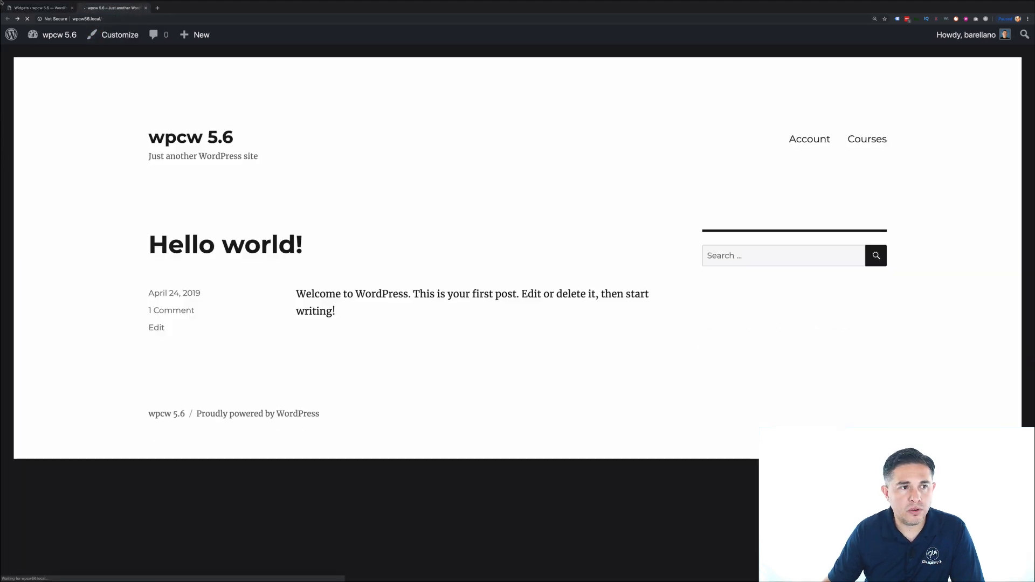
left_click(38, 7)
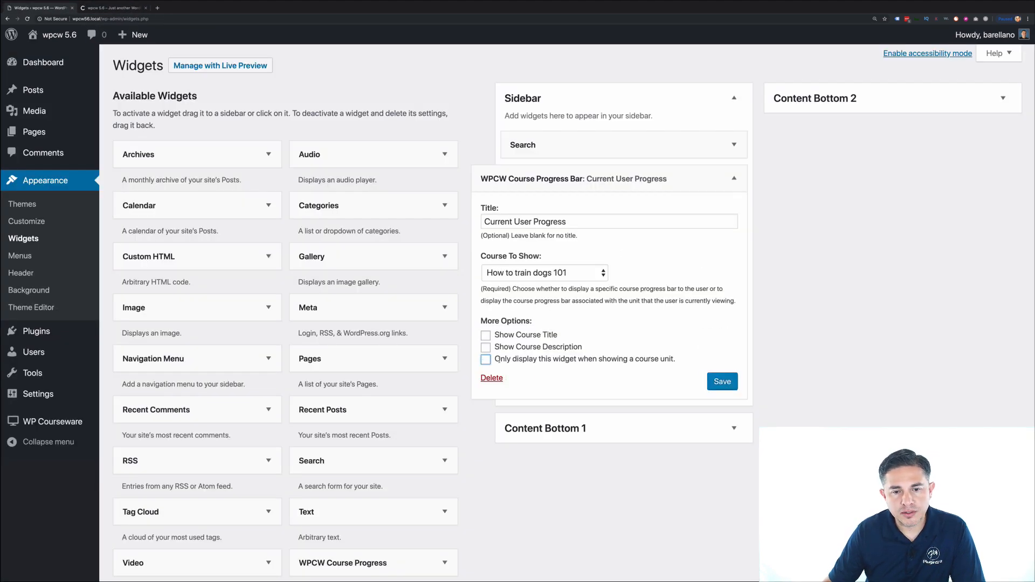
- Reset the progress bar widget to Show User's Current Course on every page and save
left_click(516, 275)
left_click(525, 205)
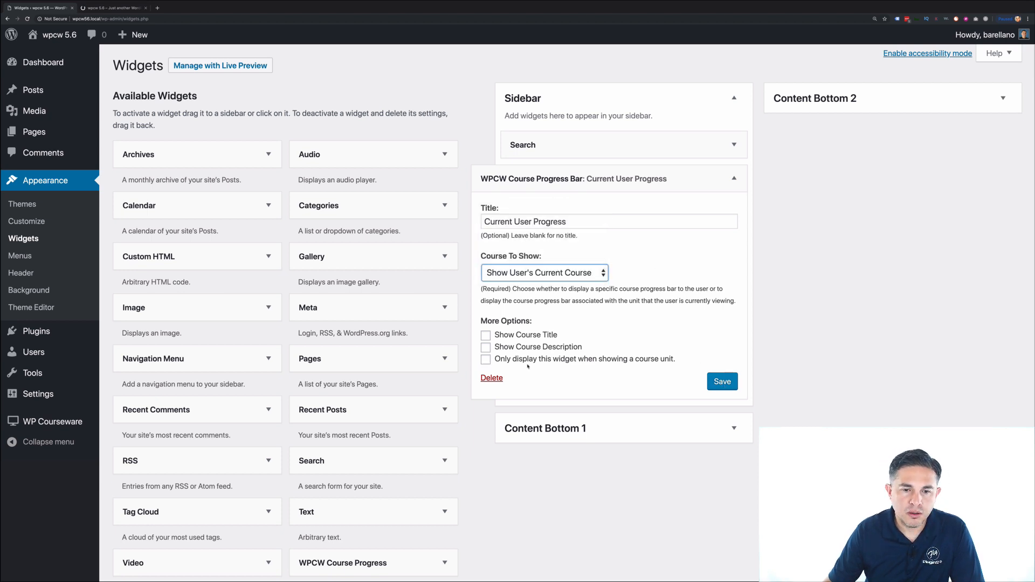
left_click(487, 362)
left_click(486, 361)
left_click(715, 378)
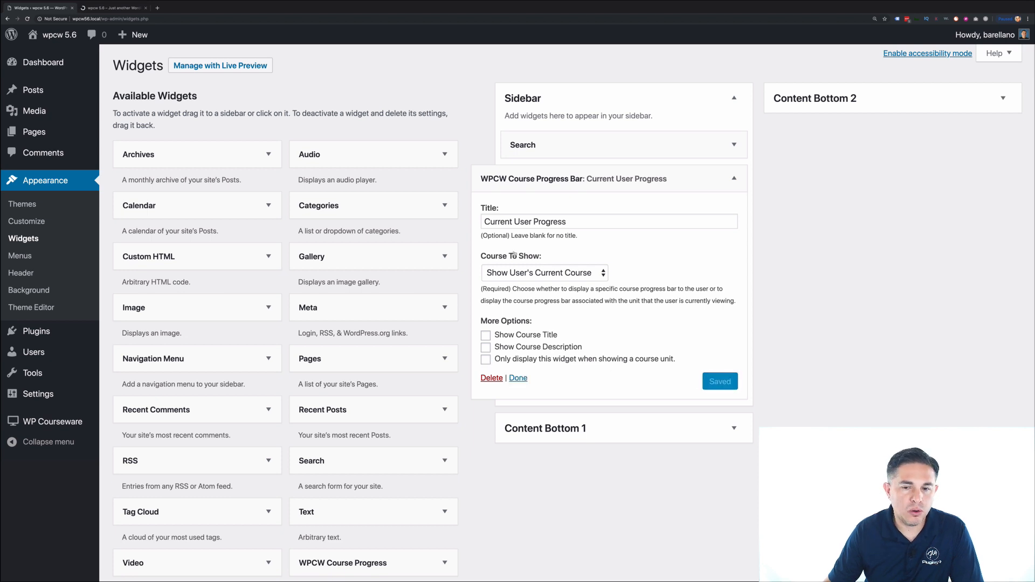
left_click(127, 10)
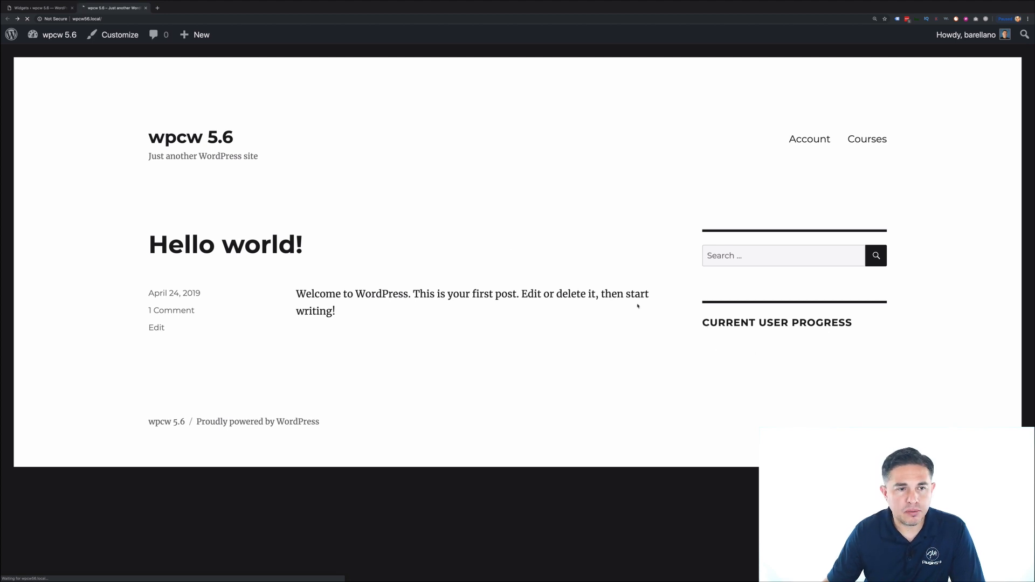
left_click(36, 9)
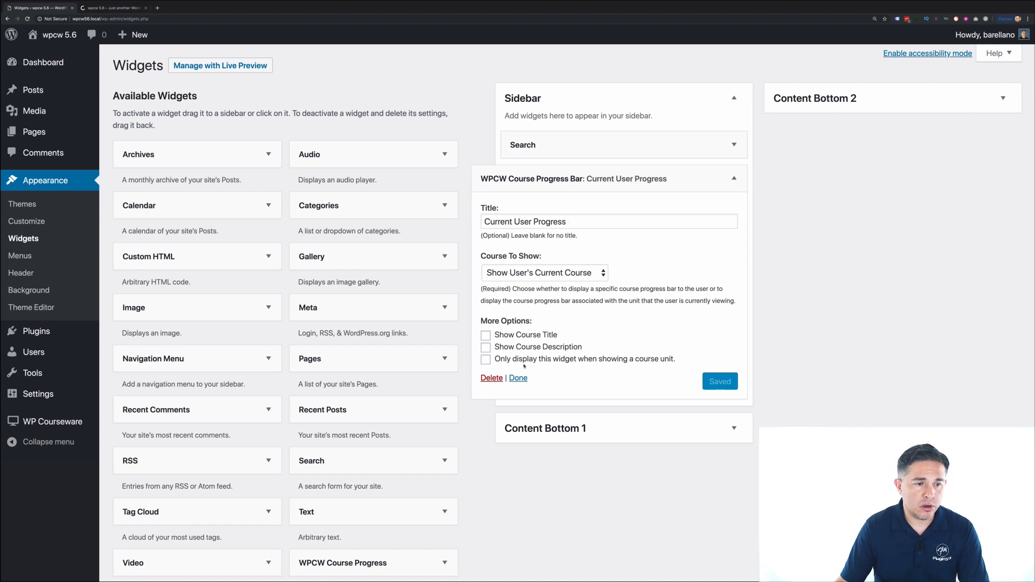
mouse_move(60, 431)
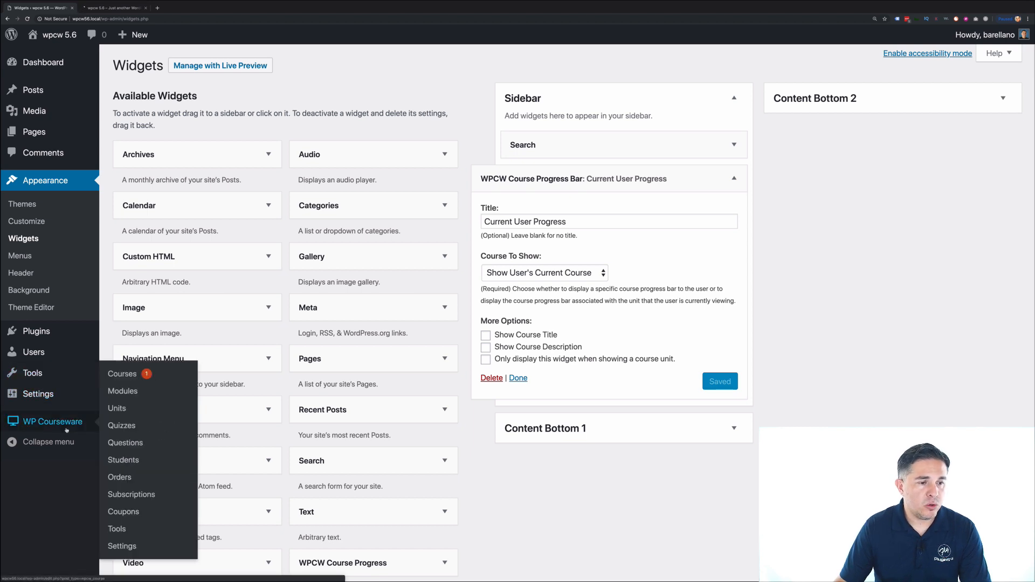
left_click(124, 547)
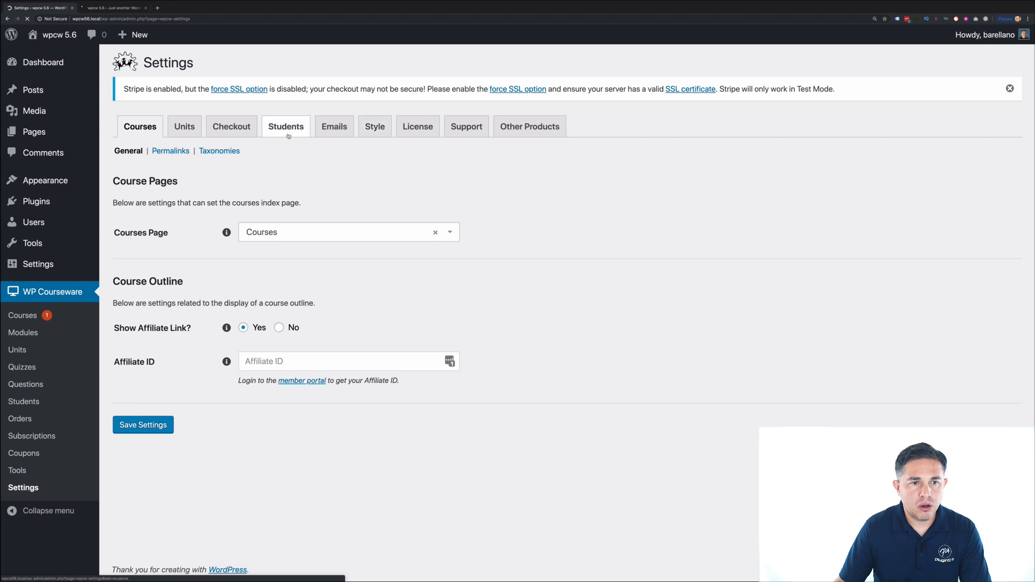
- Show the Course Progress Bar shortcode documentation on the Settings Support tab
left_click(462, 135)
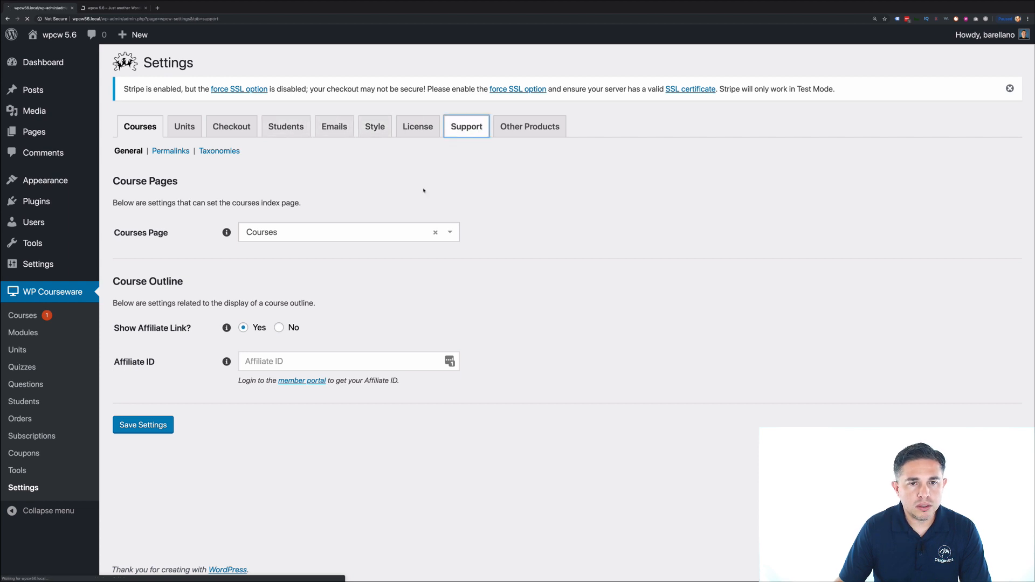
scroll(421, 300, "down", 3)
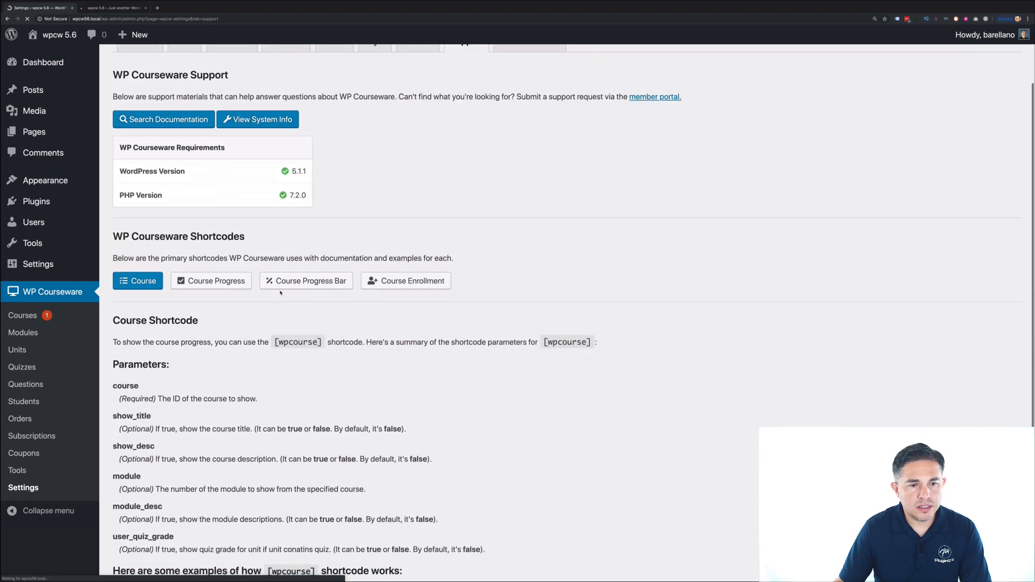
left_click(298, 287)
scroll(304, 286, "down", 3)
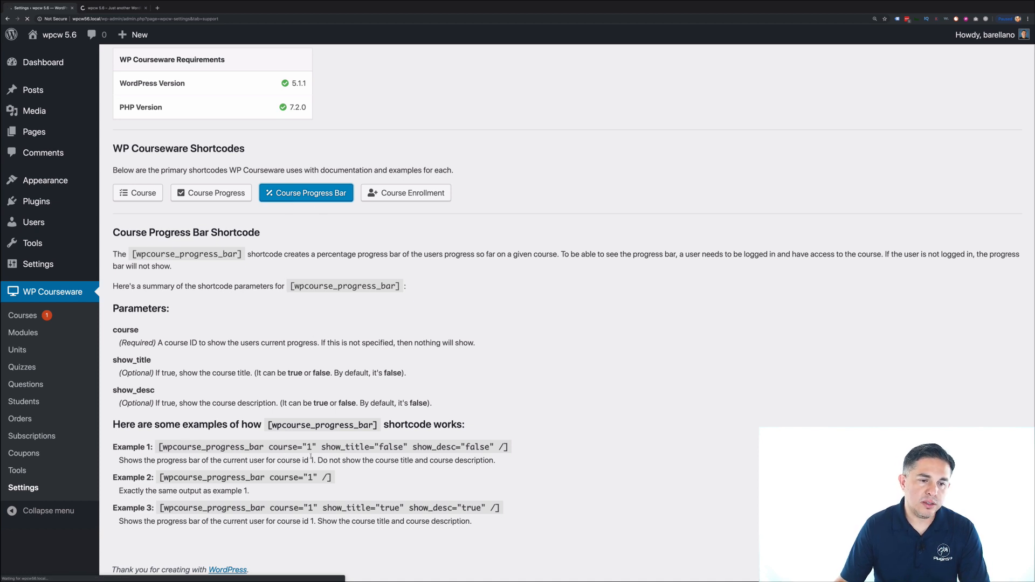
- Highlight Example 1's shortcode, including its show_title and course="1" settings
left_click_drag(274, 447, 326, 447)
left_click(327, 447)
left_click_drag(407, 447, 320, 447)
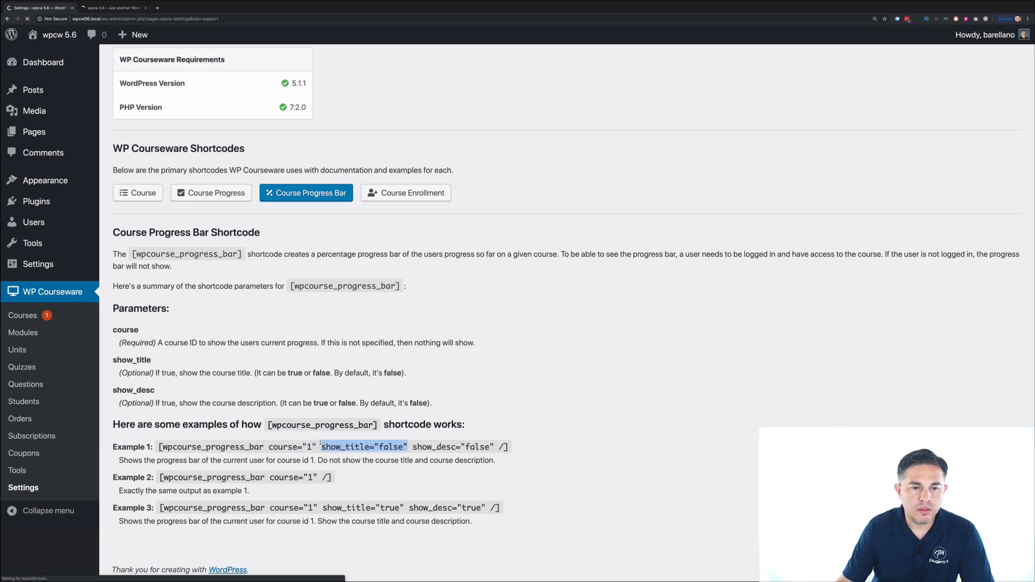
left_click(385, 448)
triple_click(385, 447)
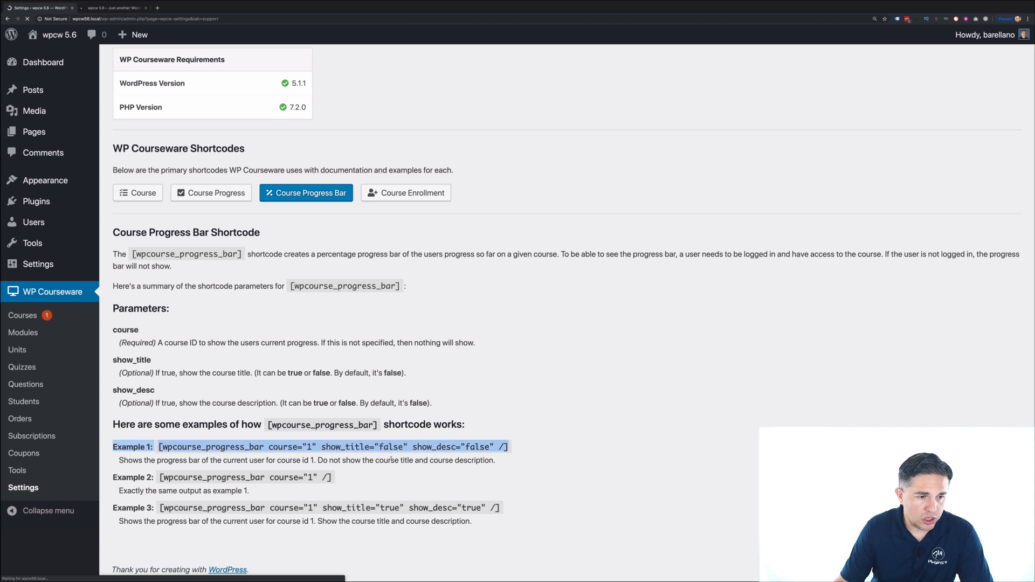
left_click(388, 461)
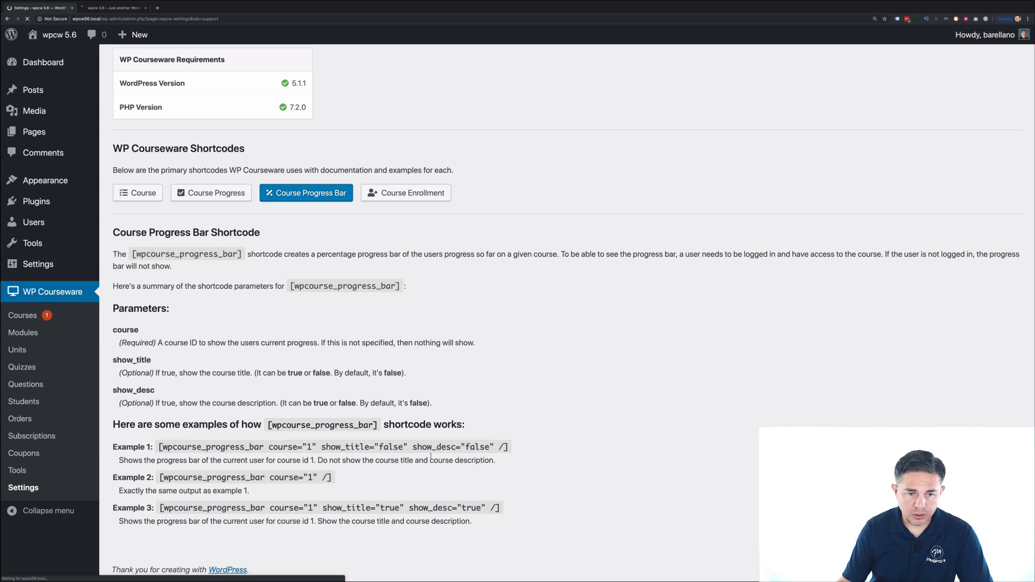
left_click_drag(315, 447, 270, 448)
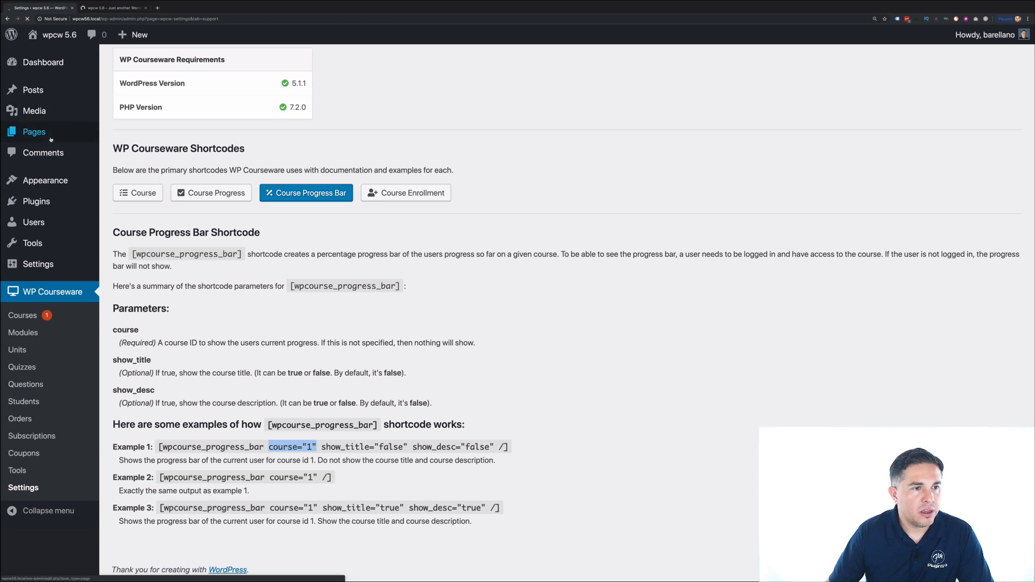
- Create a new page titled 'Course Progress Bar'
mouse_move(34, 132)
left_click(127, 152)
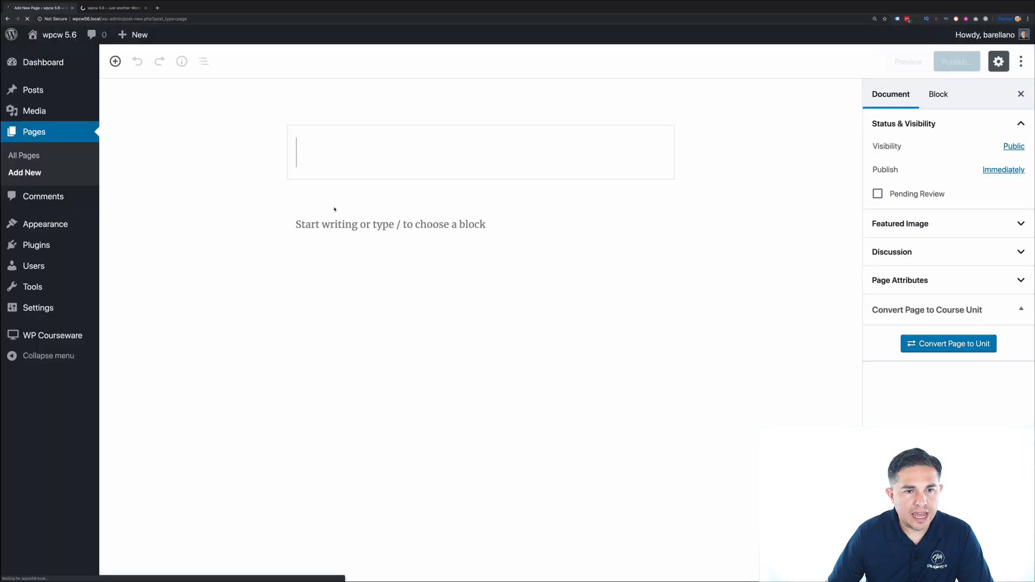
type("Course PRo")
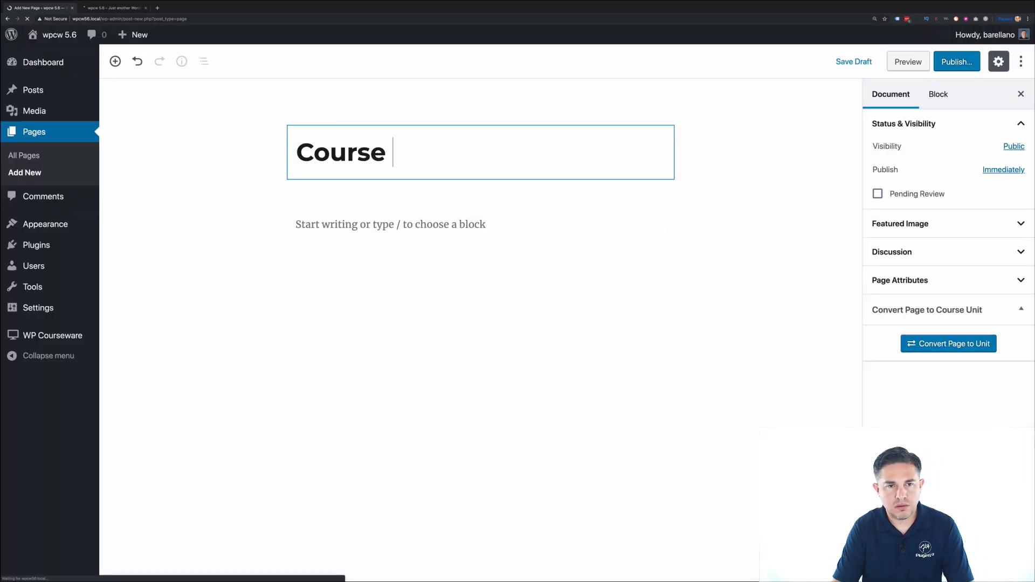
key("BackSpace")
key("BackSpace")
type("rogress Bar")
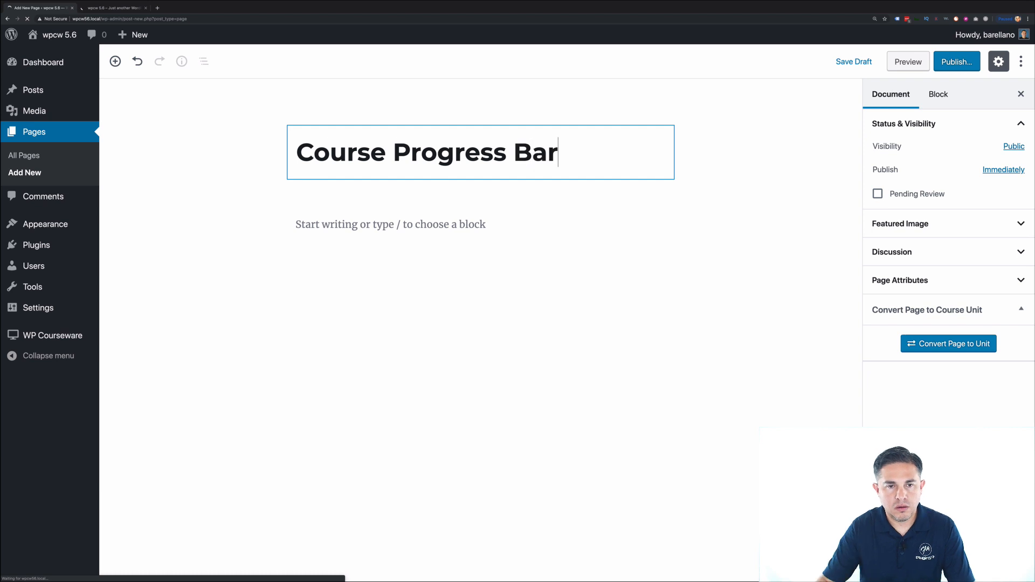
left_click(304, 223)
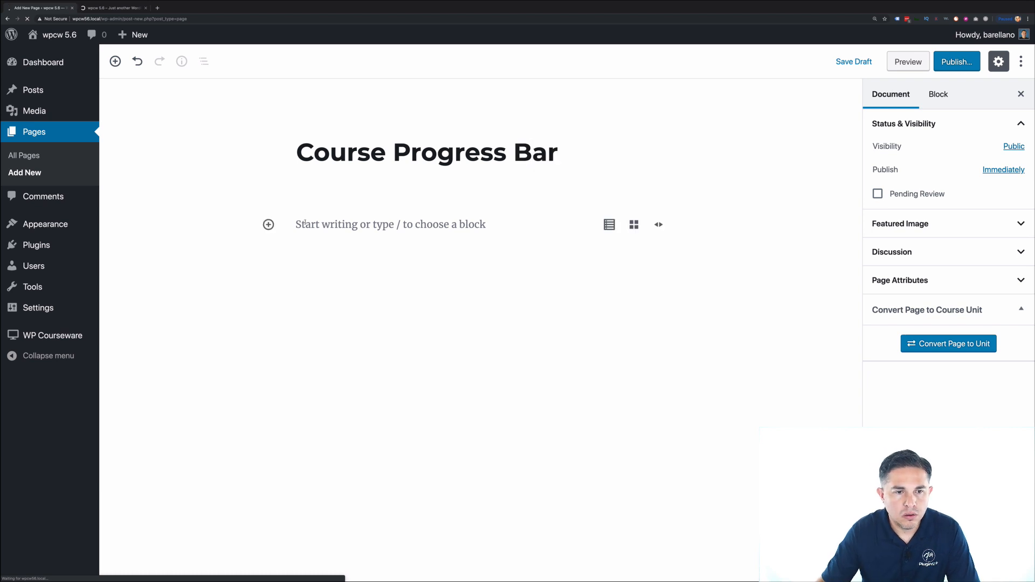
- Add a Course Progress Bar block for How to train dogs 101 with title and description, and publish
left_click(269, 224)
scroll(375, 354, "down", 5)
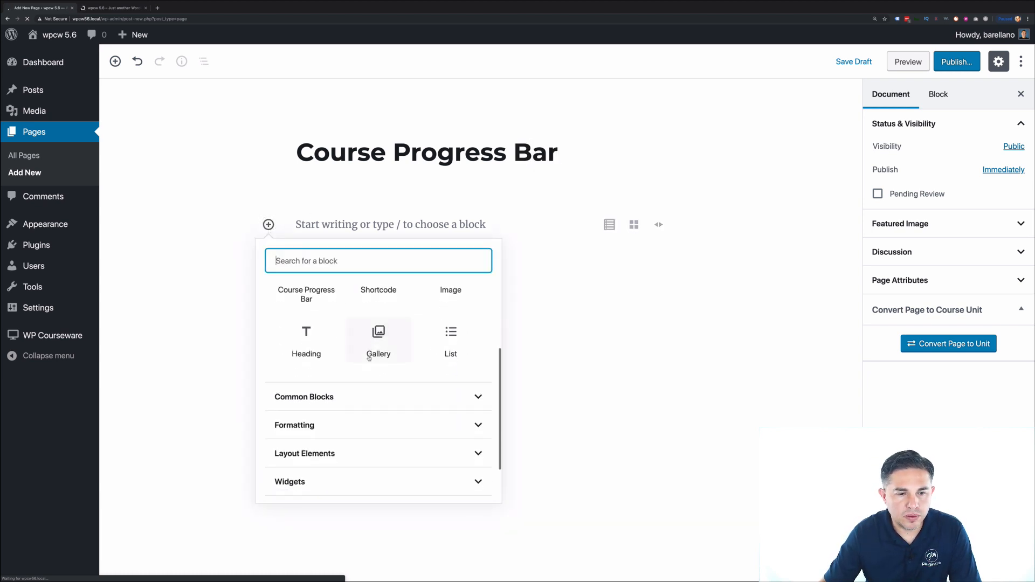
left_click(349, 476)
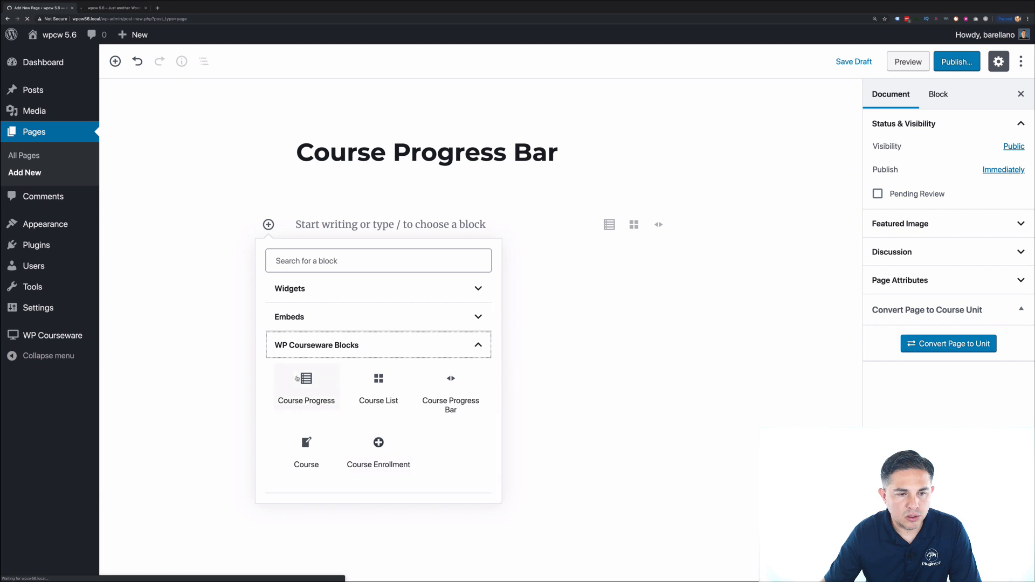
left_click(437, 409)
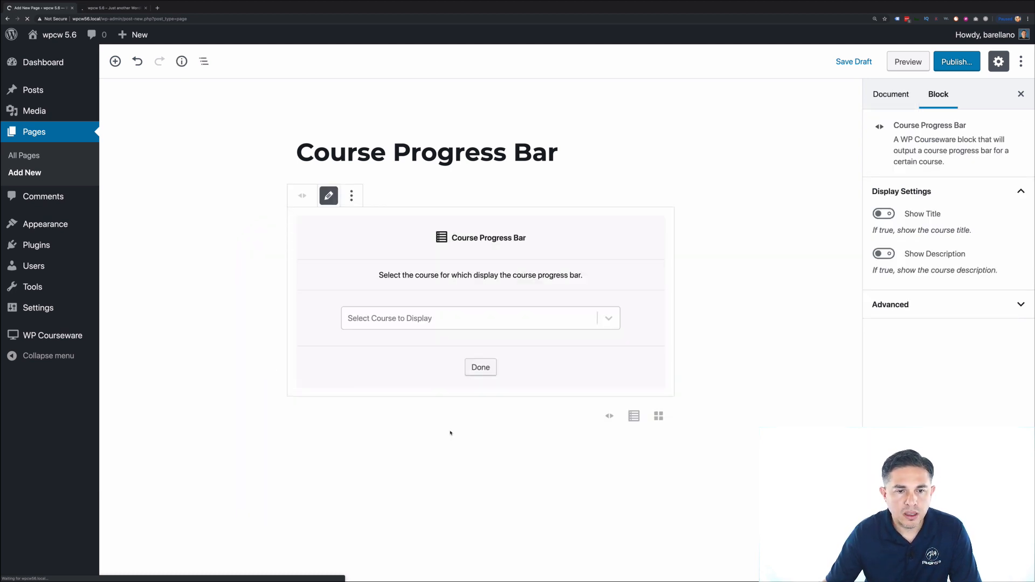
left_click(472, 326)
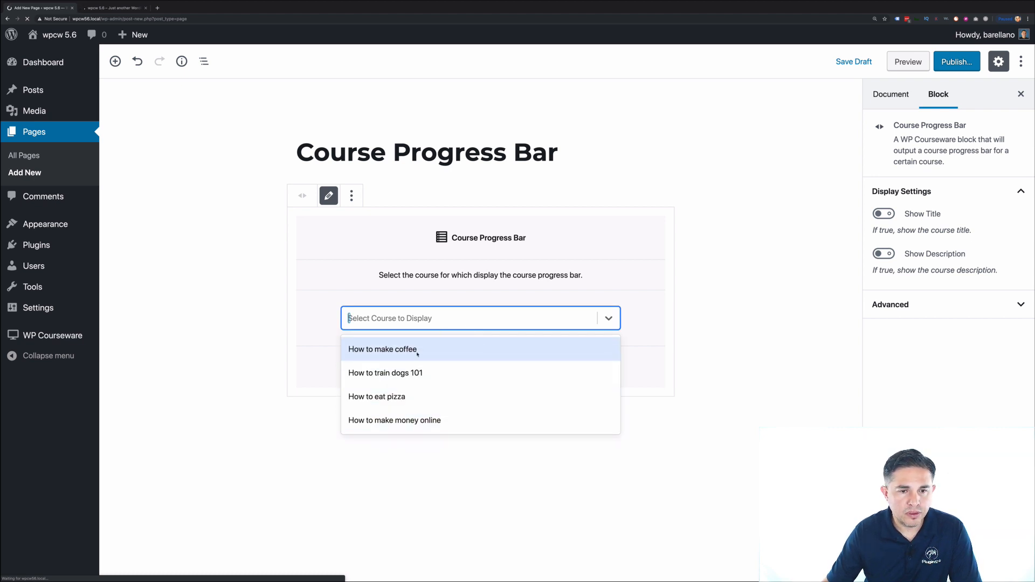
left_click(422, 380)
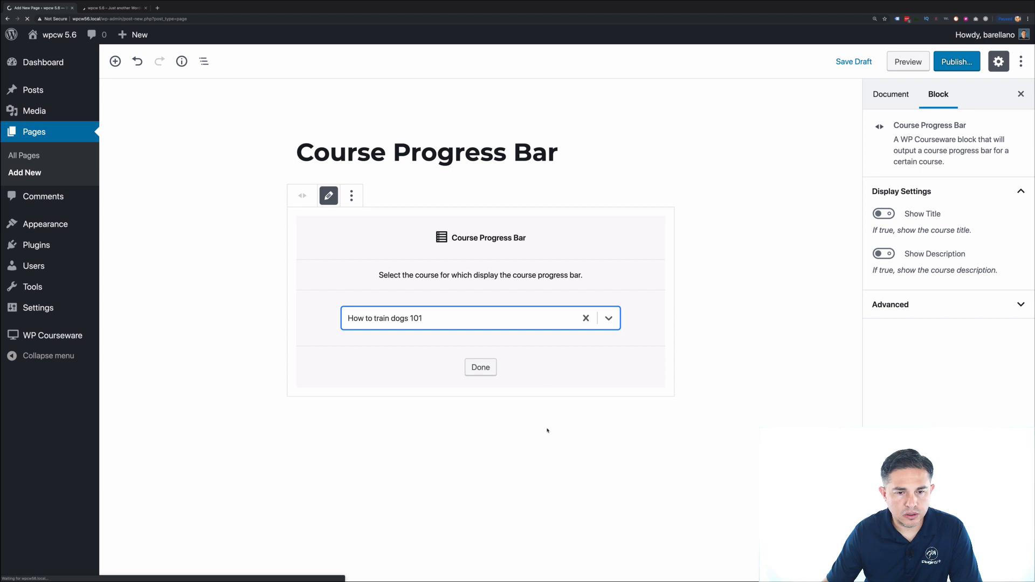
left_click(885, 214)
left_click(884, 254)
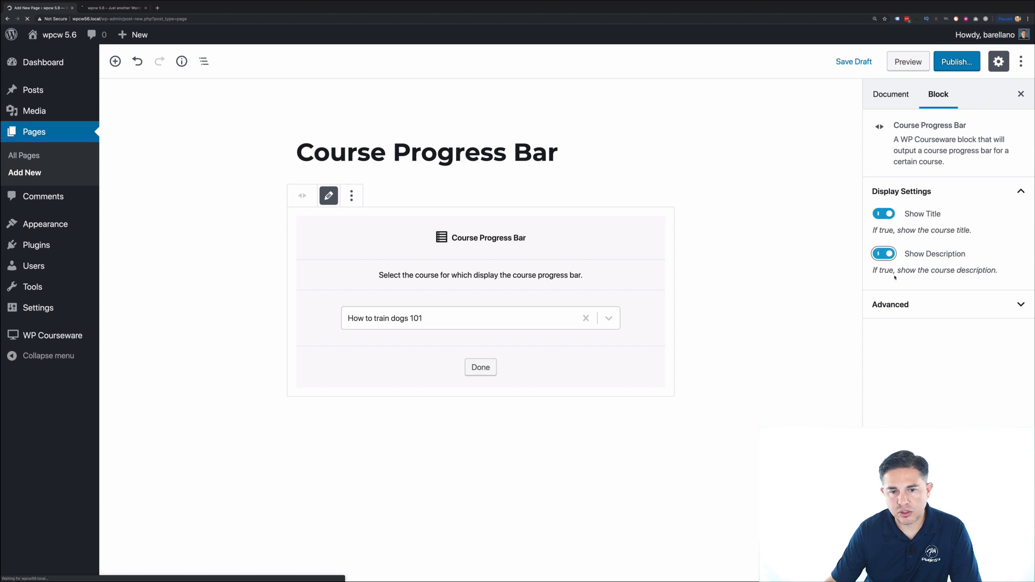
left_click(479, 369)
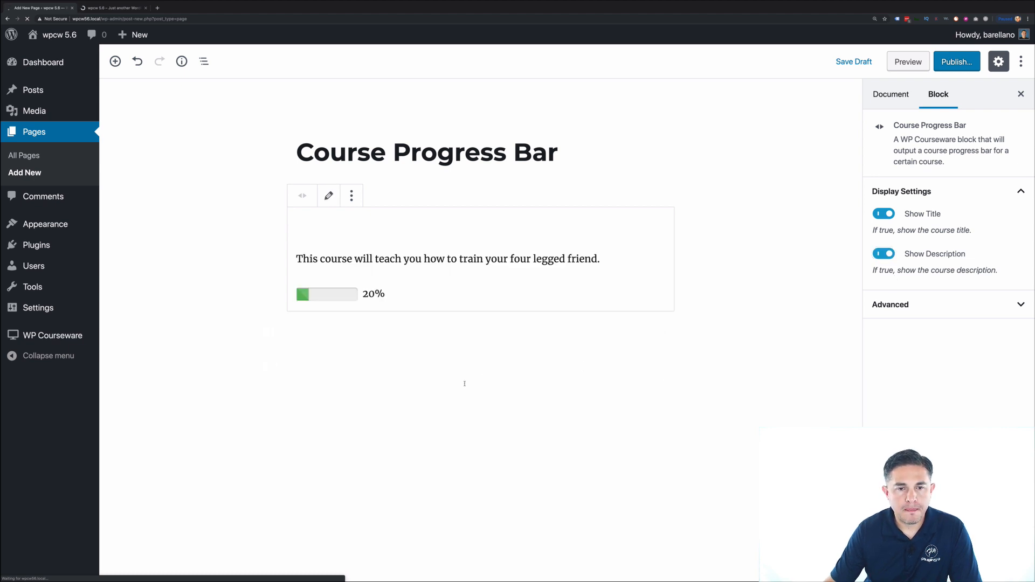
left_click(943, 62)
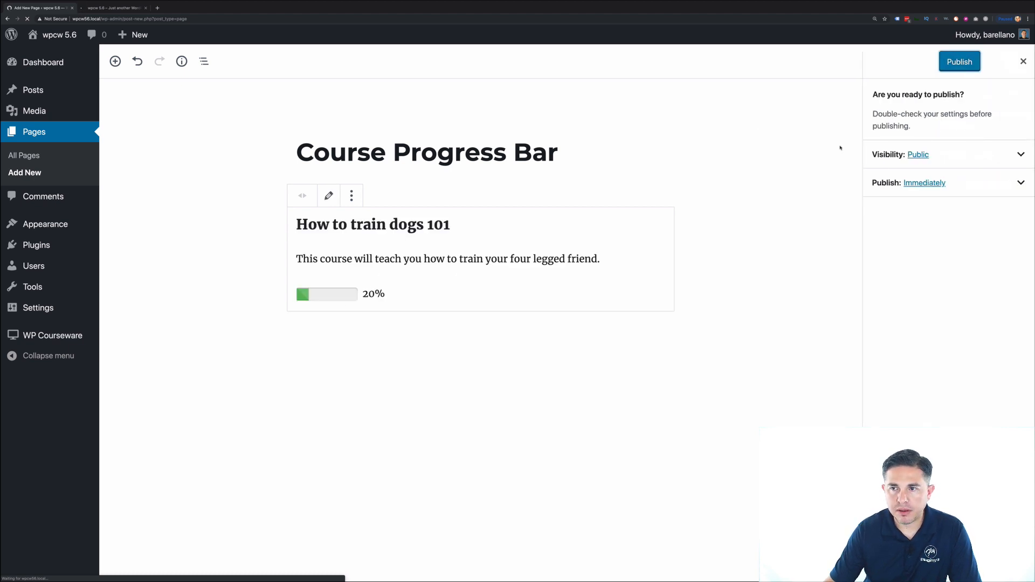
left_click(950, 52)
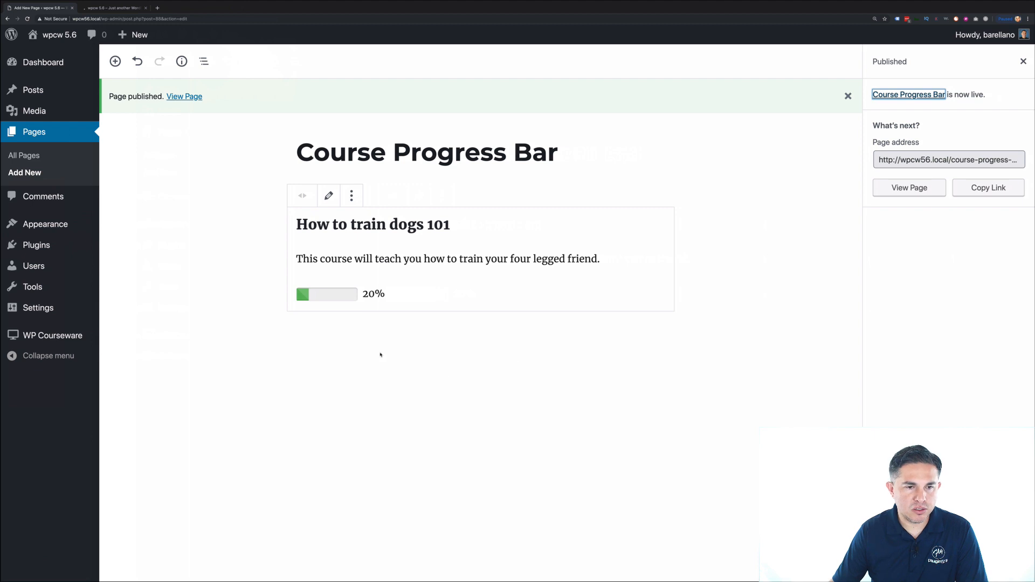
- Create another new page titled 'Course Progress'
left_click(31, 158)
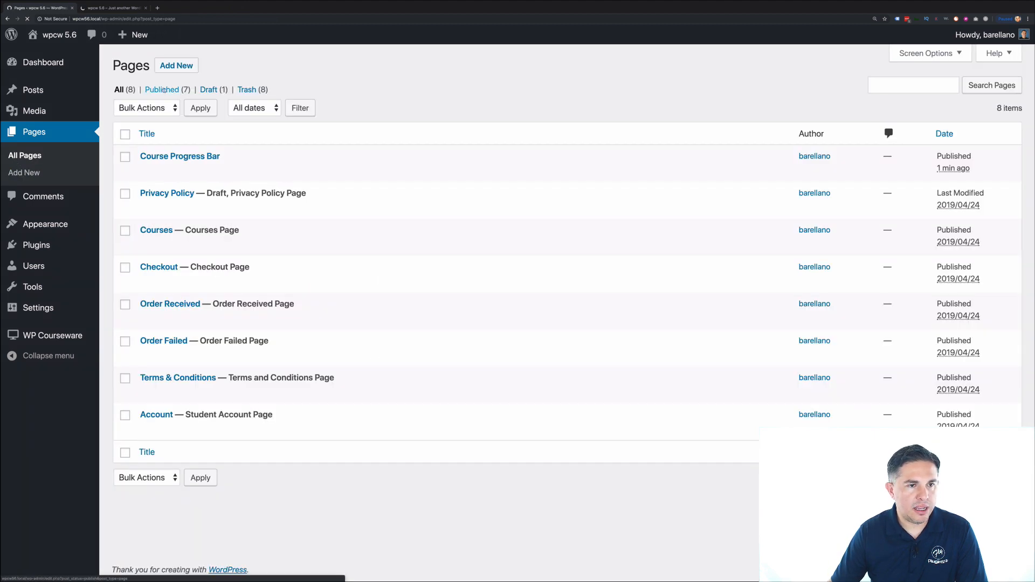
left_click(176, 65)
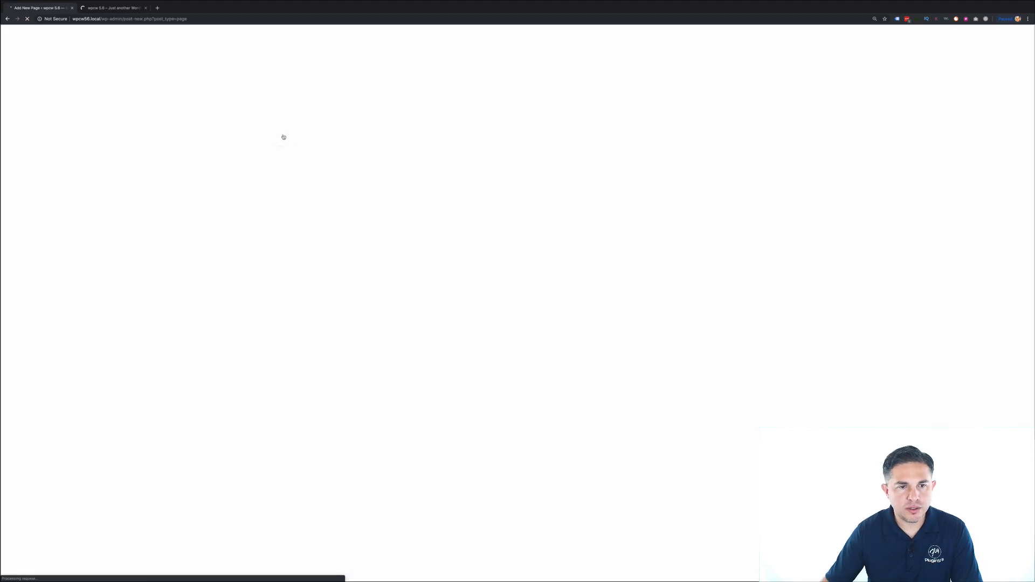
type("Course Progress")
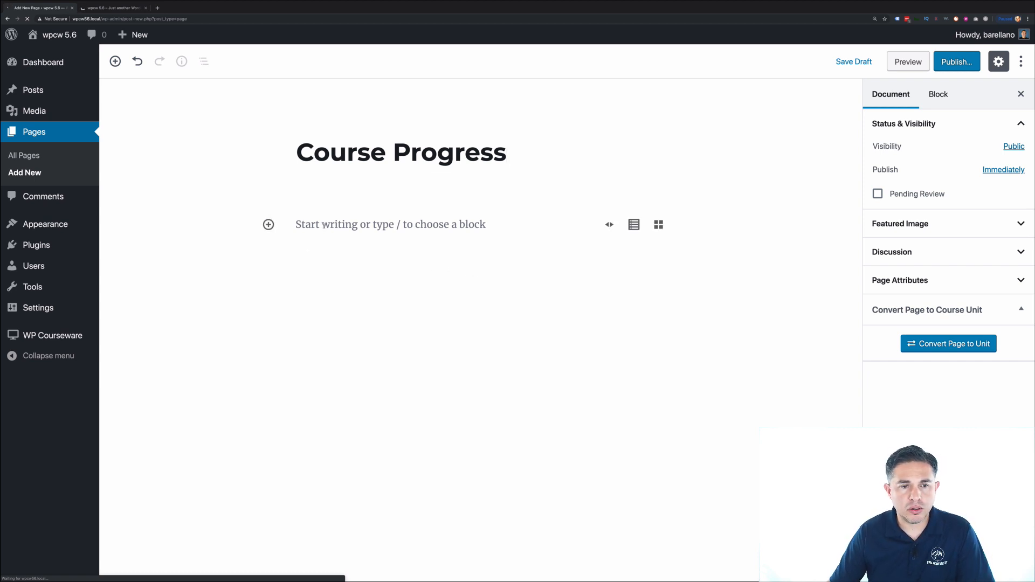
- Insert a WP Courseware Course Progress block and render its progress table
left_click(268, 225)
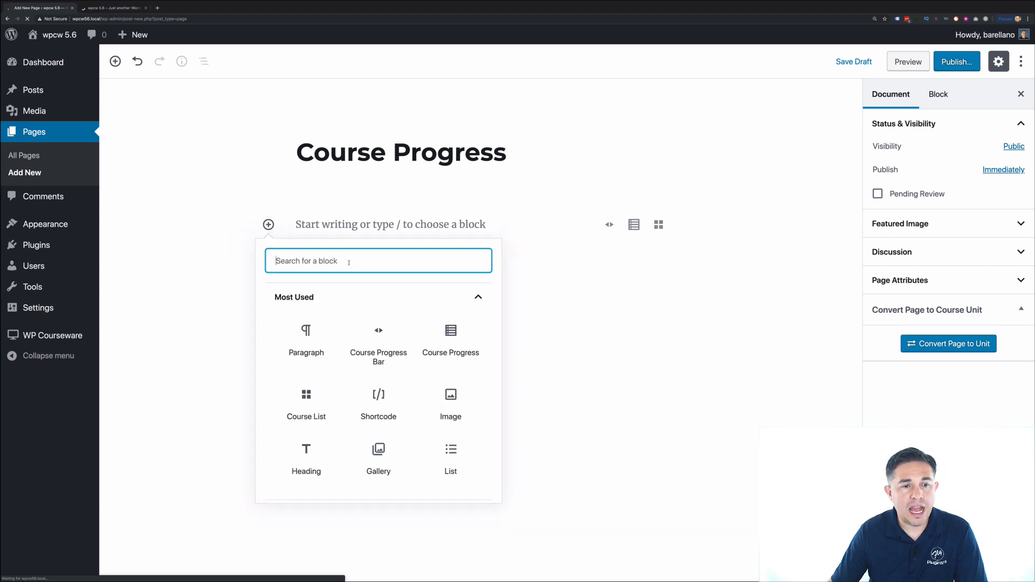
scroll(343, 350, "down", 4)
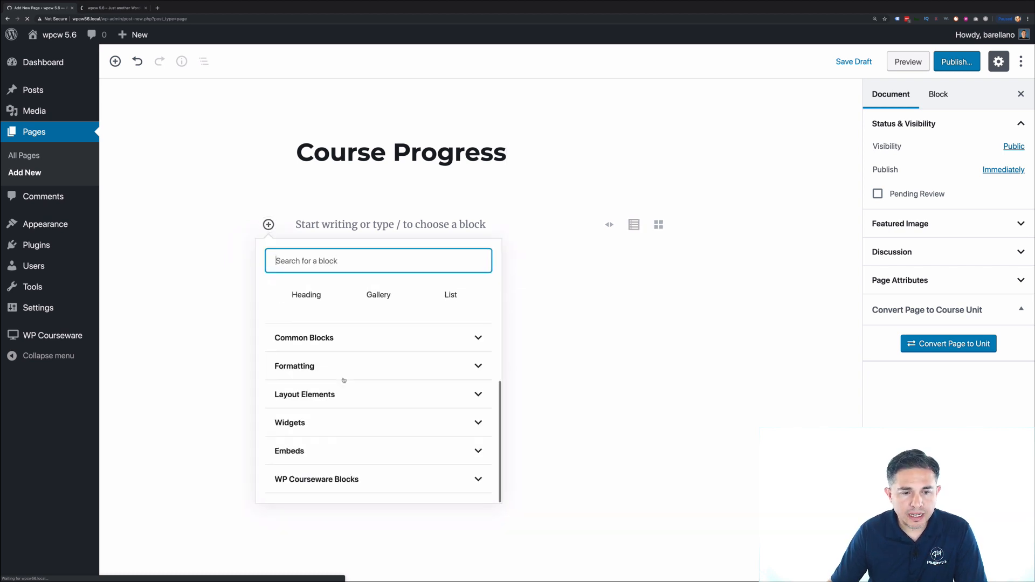
left_click(379, 415)
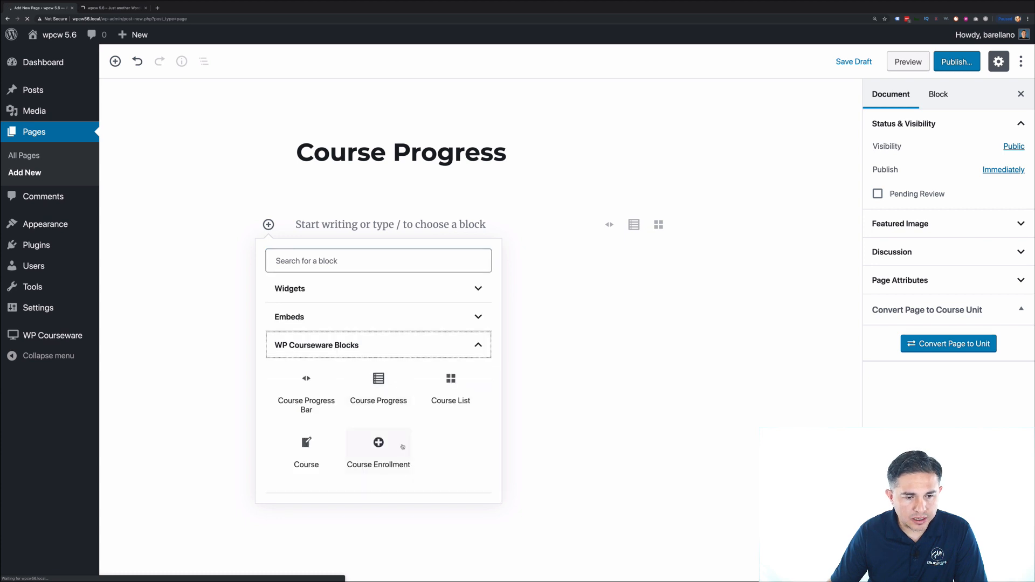
left_click(383, 401)
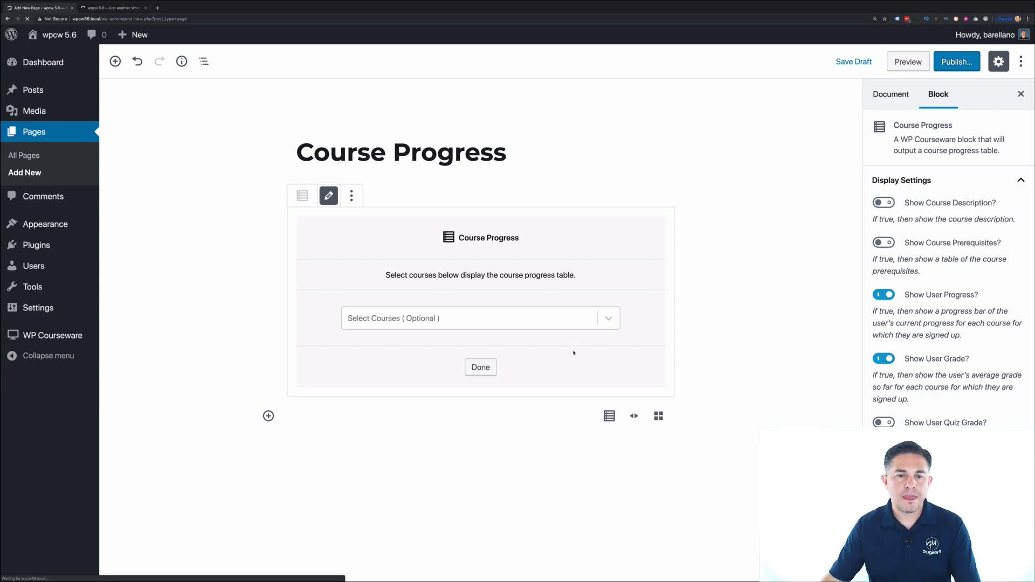
left_click(398, 323)
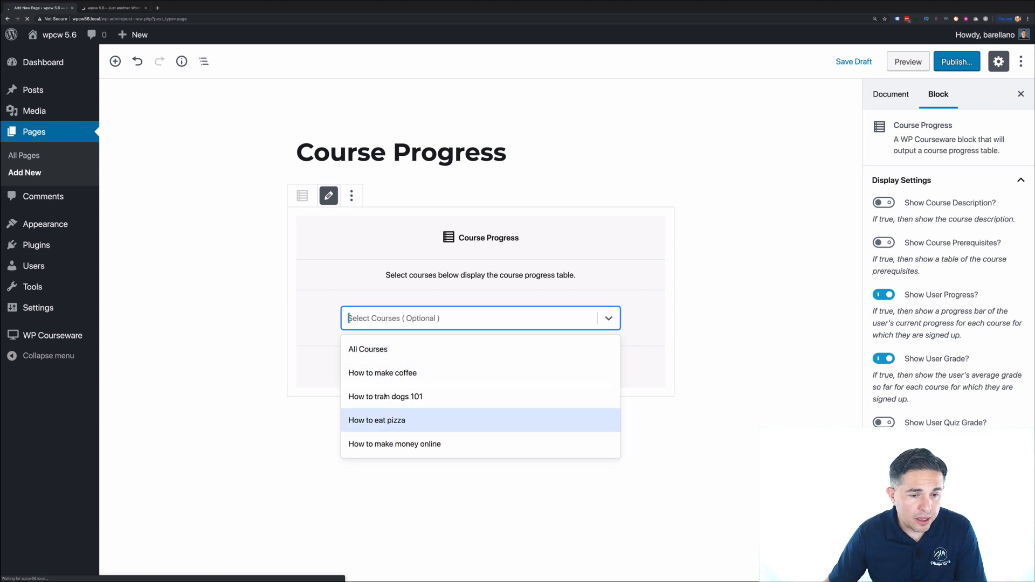
left_click(377, 298)
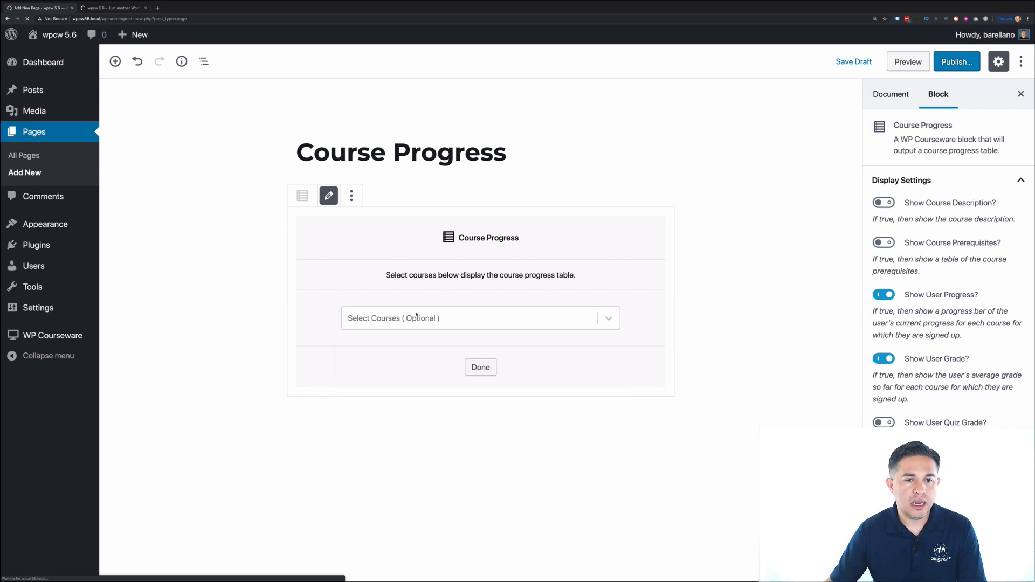
left_click(480, 367)
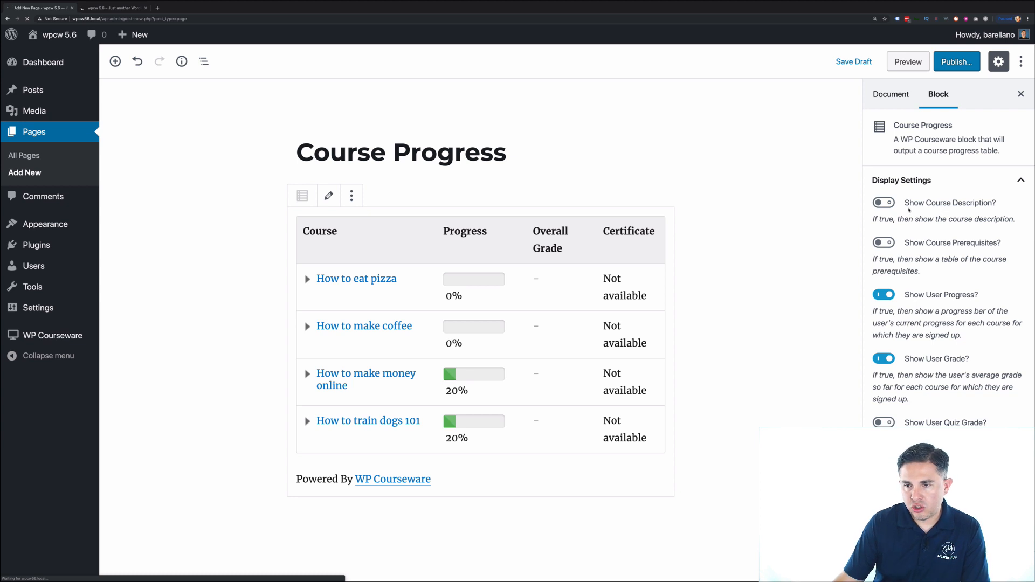
- Include course descriptions and prerequisites in the table, then publish the page
left_click(892, 203)
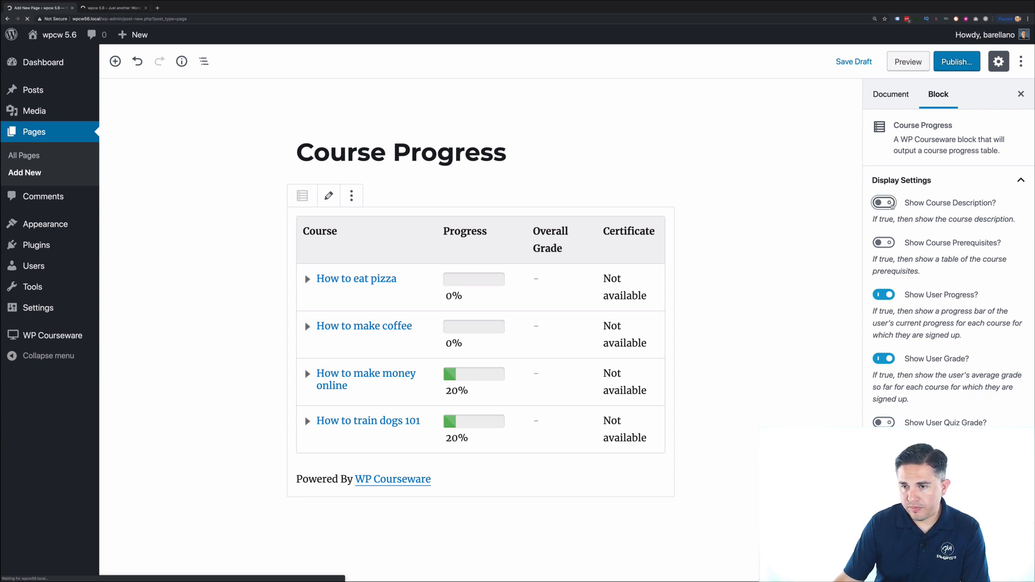
left_click(888, 244)
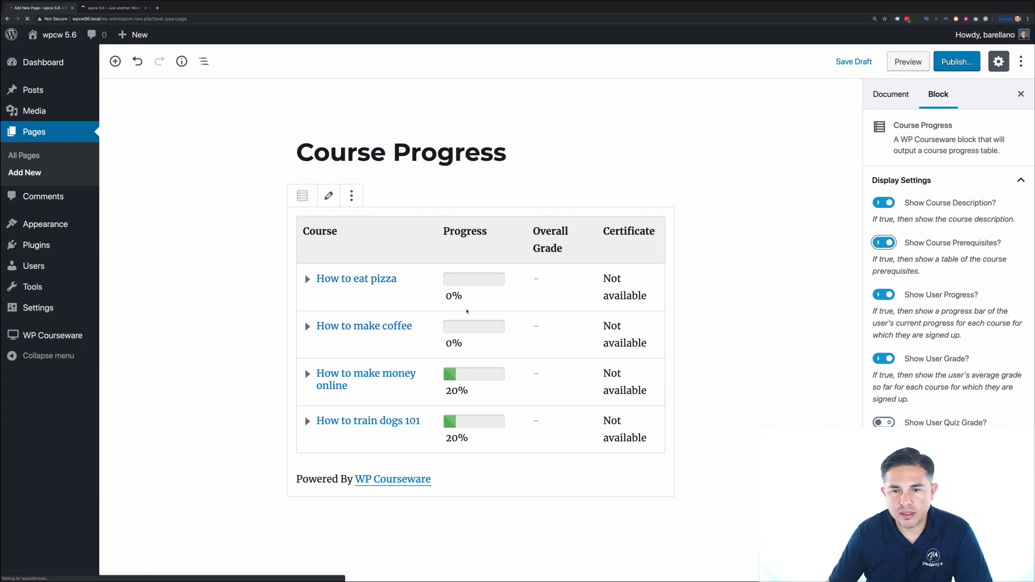
left_click(950, 69)
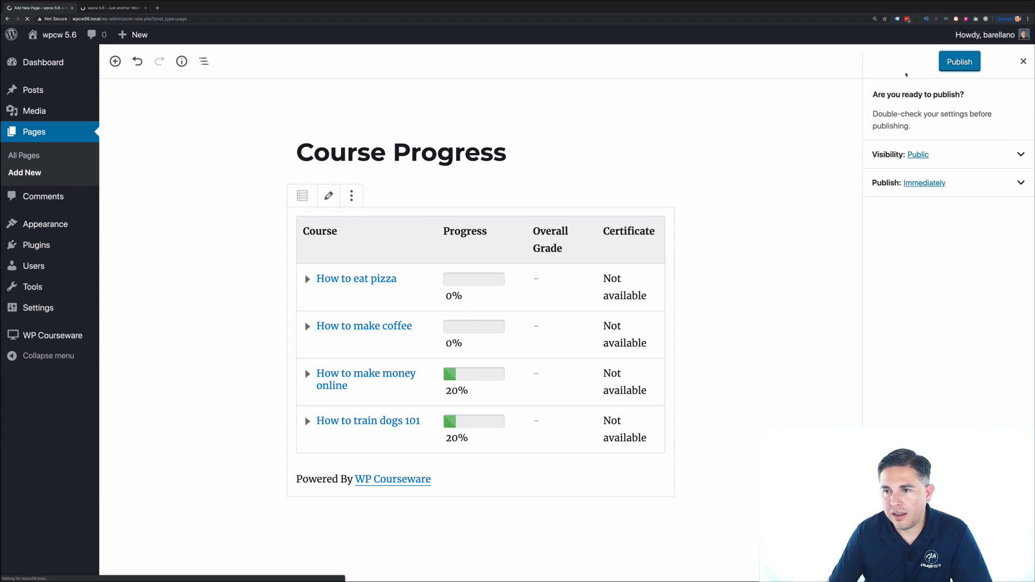
left_click(952, 65)
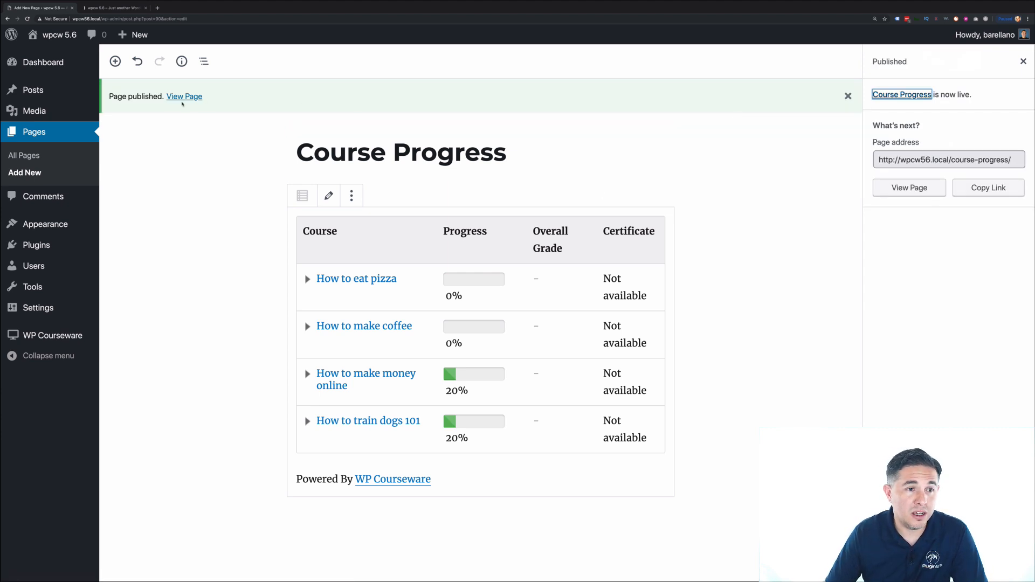
- View the live page and inspect How to eat pizza's course details
left_click(182, 97)
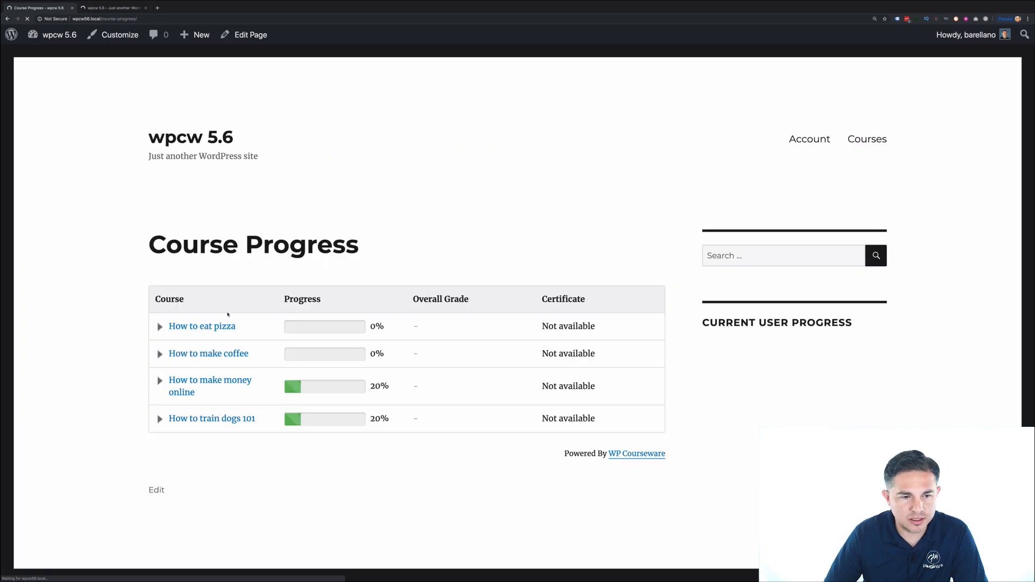
left_click(210, 326)
scroll(211, 326, "down", 2)
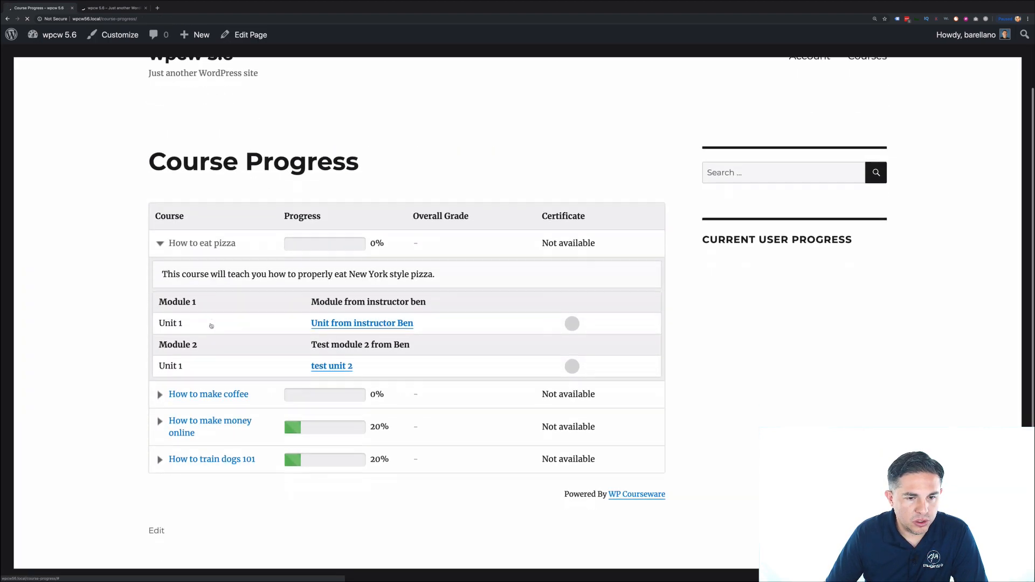
mouse_move(163, 274)
left_mouse_down()
mouse_move(445, 278)
mouse_move(167, 270)
left_mouse_up()
left_click(444, 278)
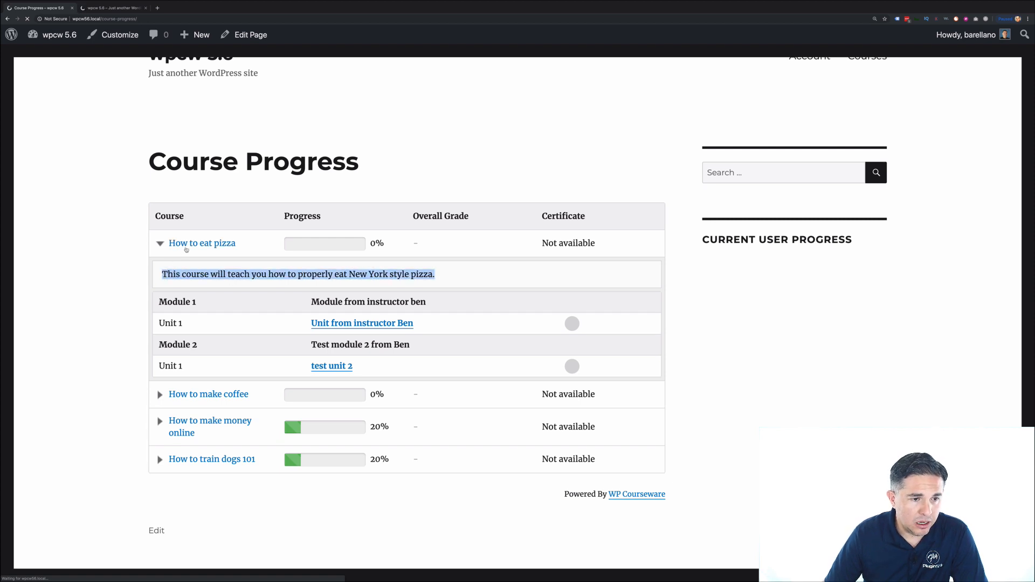
left_click(191, 244)
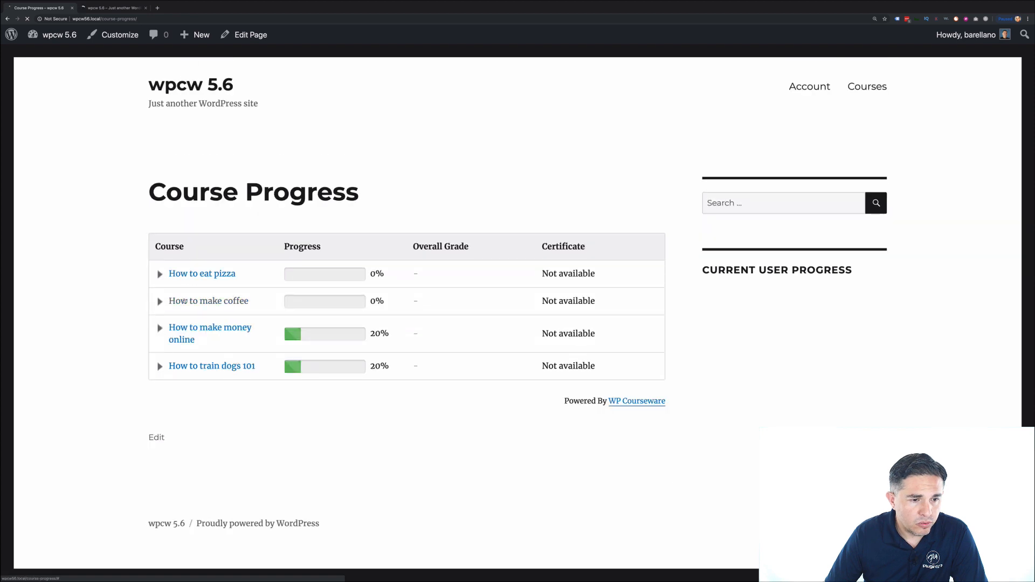
- Inspect How to make coffee and How to make money online, then follow the coffee prerequisite link
left_click(183, 301)
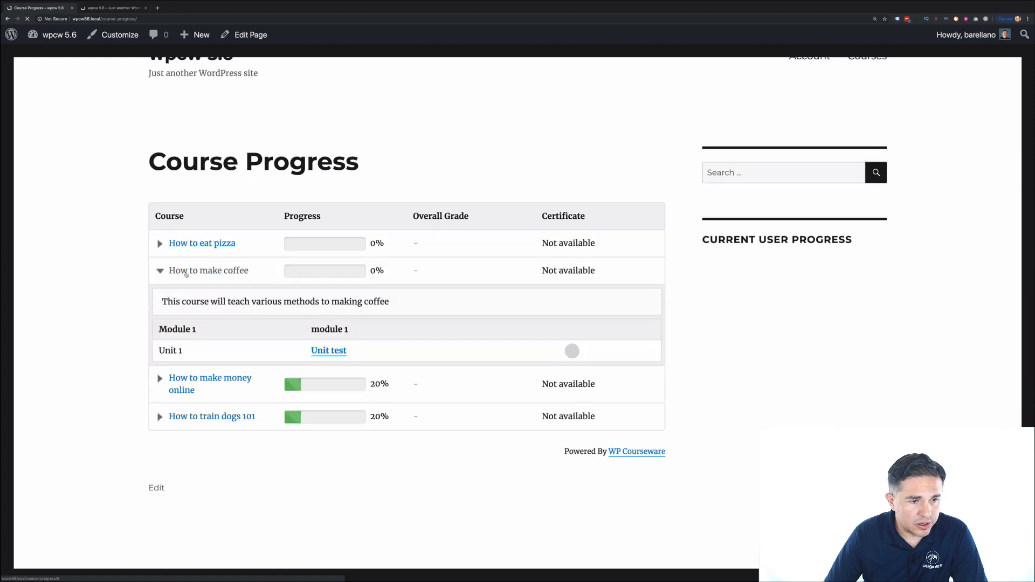
left_click(167, 271)
left_click(214, 323)
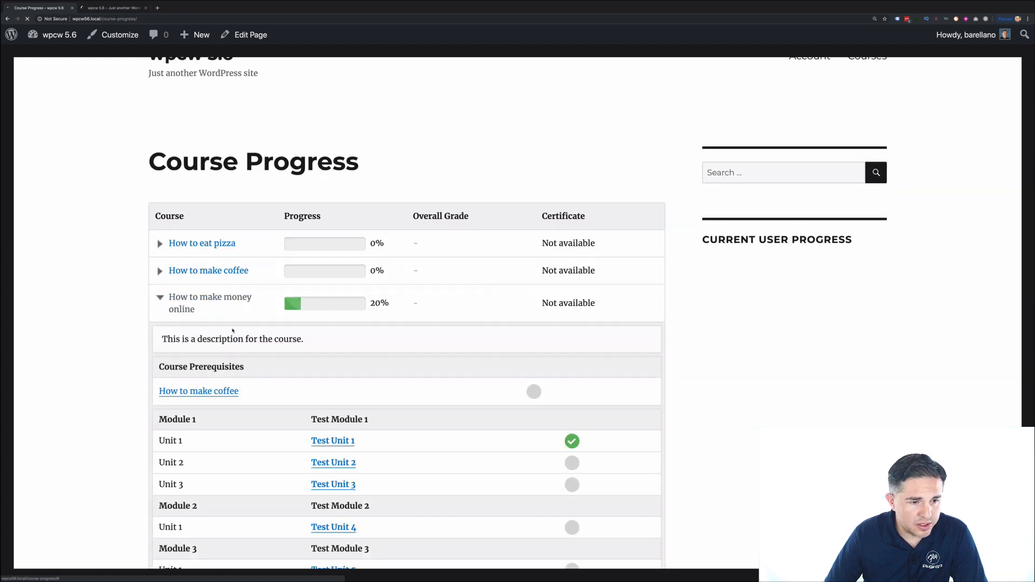
scroll(232, 329, "down", 3)
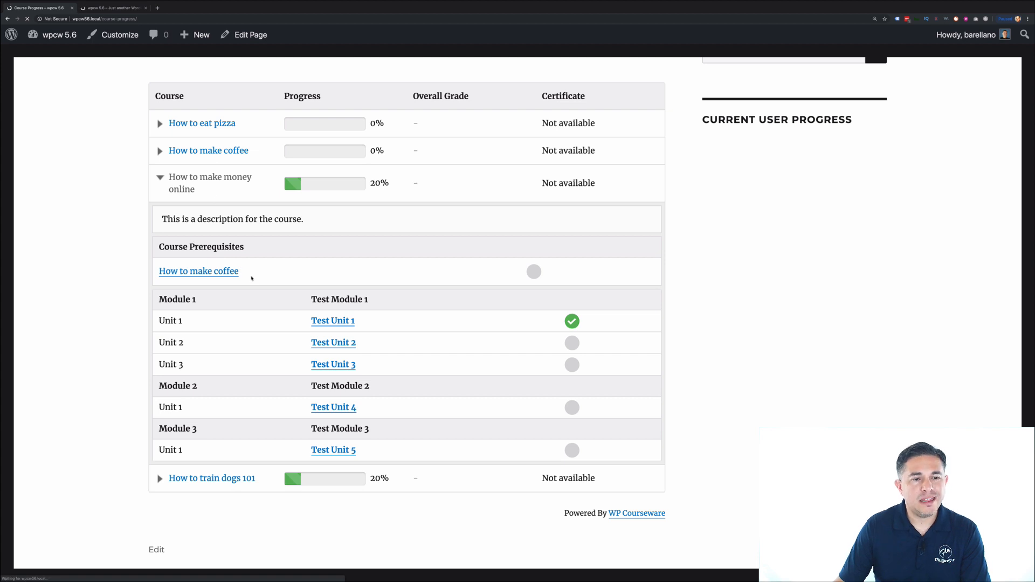
left_click(184, 274)
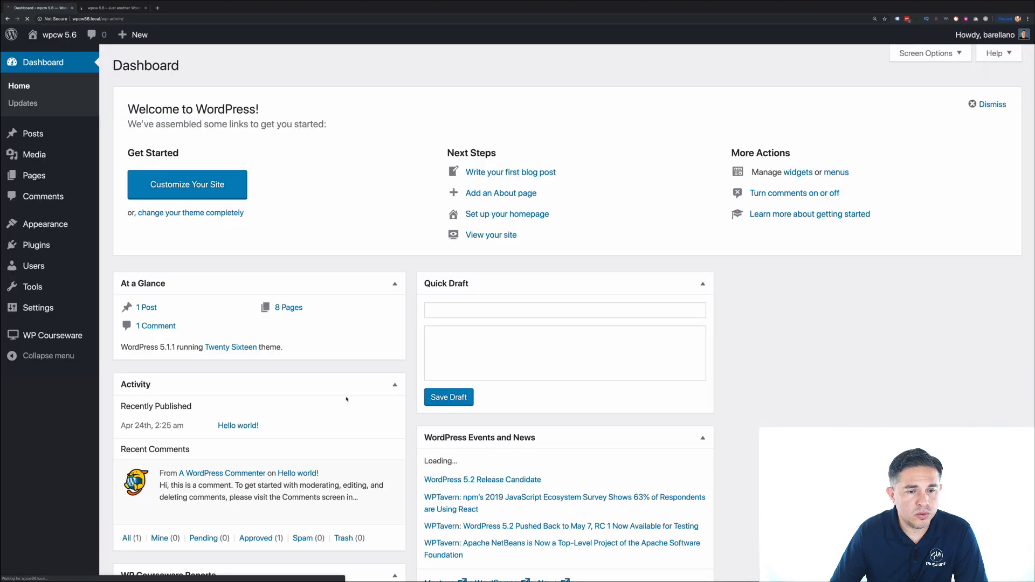
- Open the Course Progress shortcode documentation on the Support tab of WP Courseware Settings
mouse_move(64, 338)
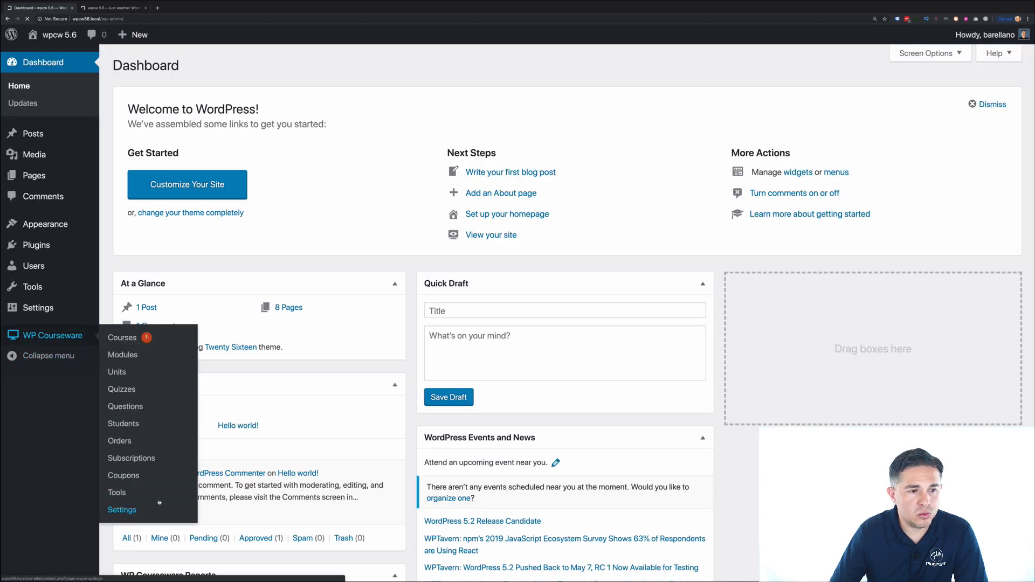
left_click(126, 510)
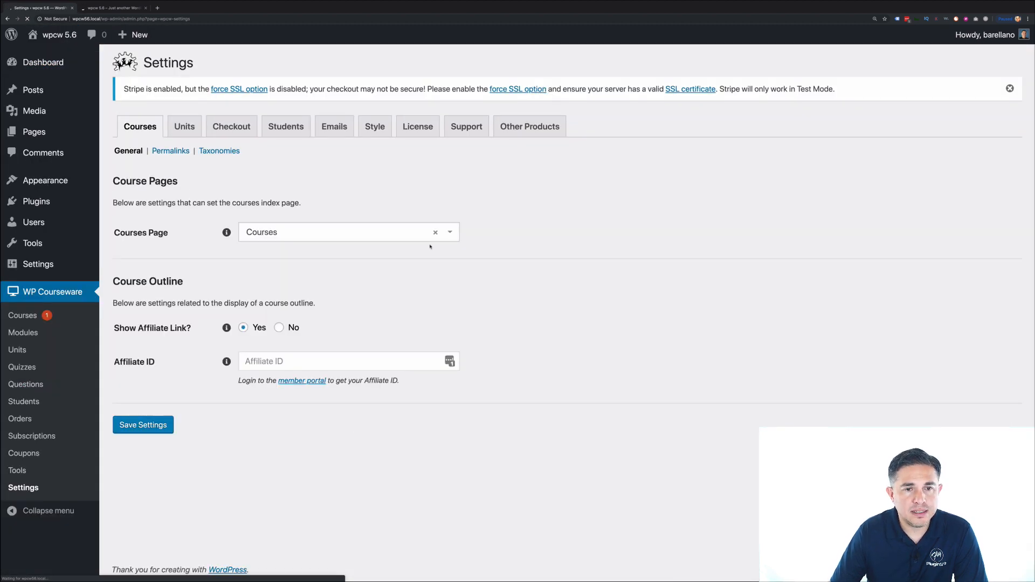
left_click(466, 126)
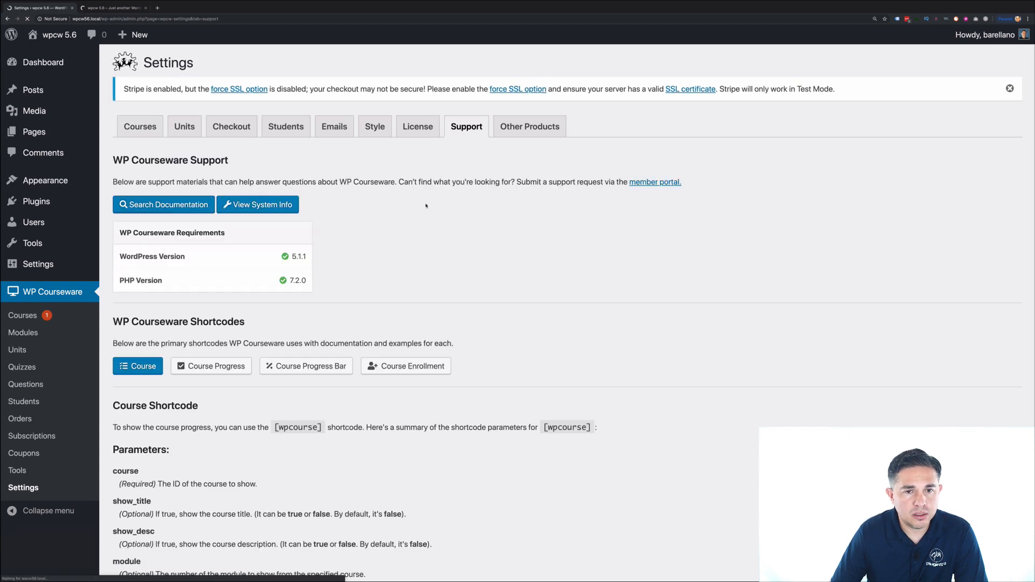
left_click(212, 369)
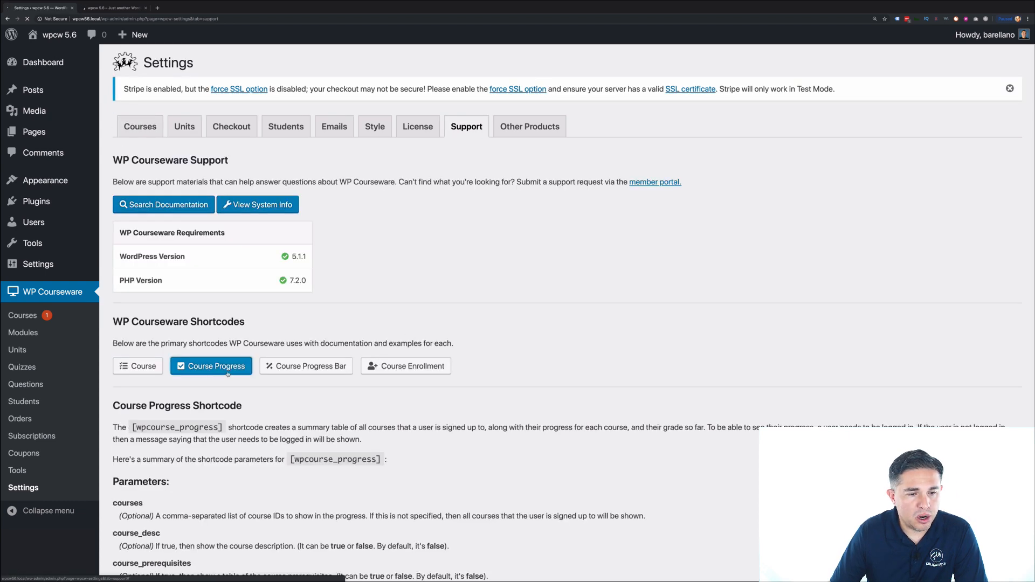
- Review the [wpcourse_progress] parameter list, highlighting course_prerequisites and course_desc
scroll(228, 373, "down", 4)
left_click_drag(190, 343, 113, 344)
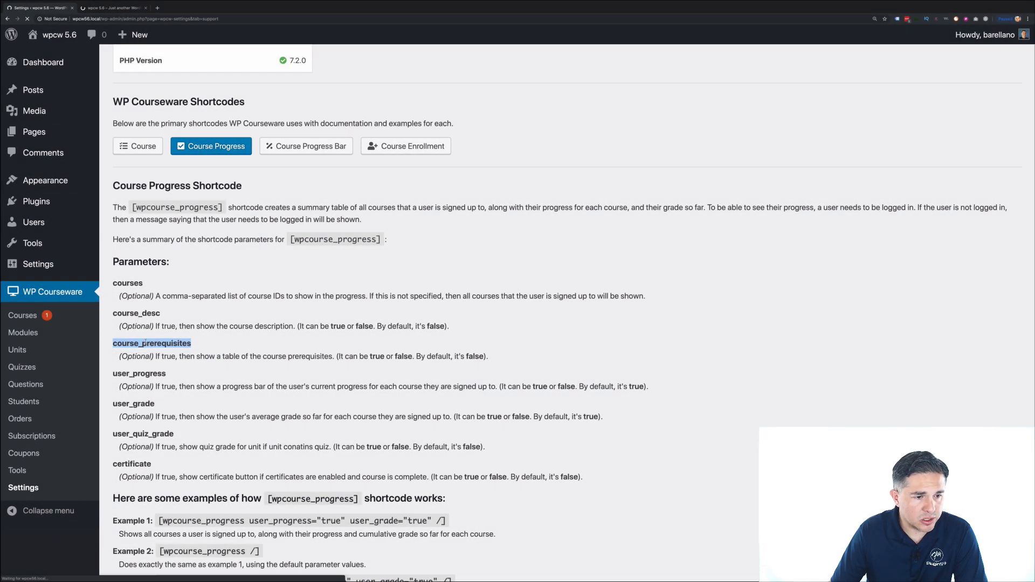
left_click(151, 314)
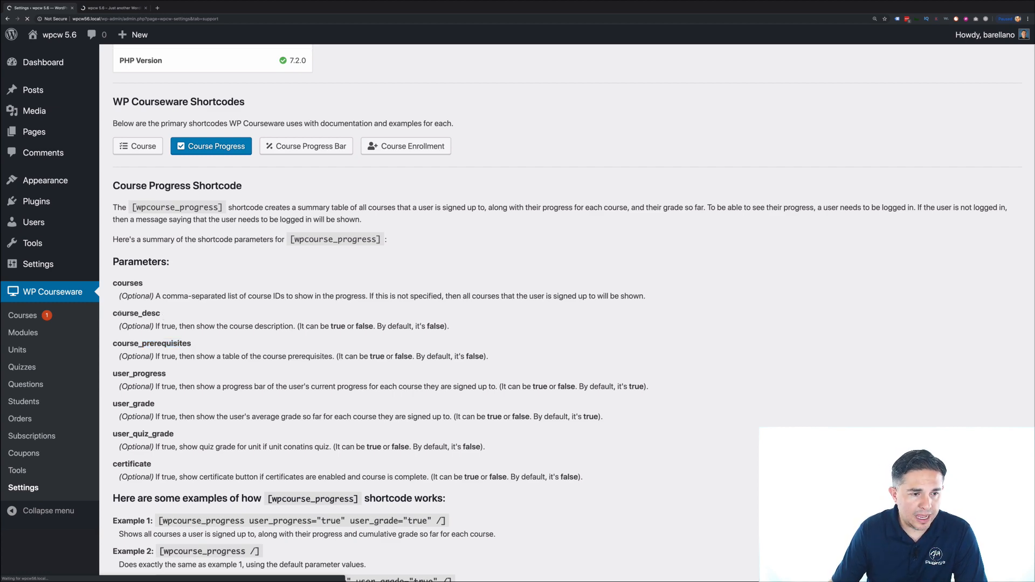
double_click(119, 313)
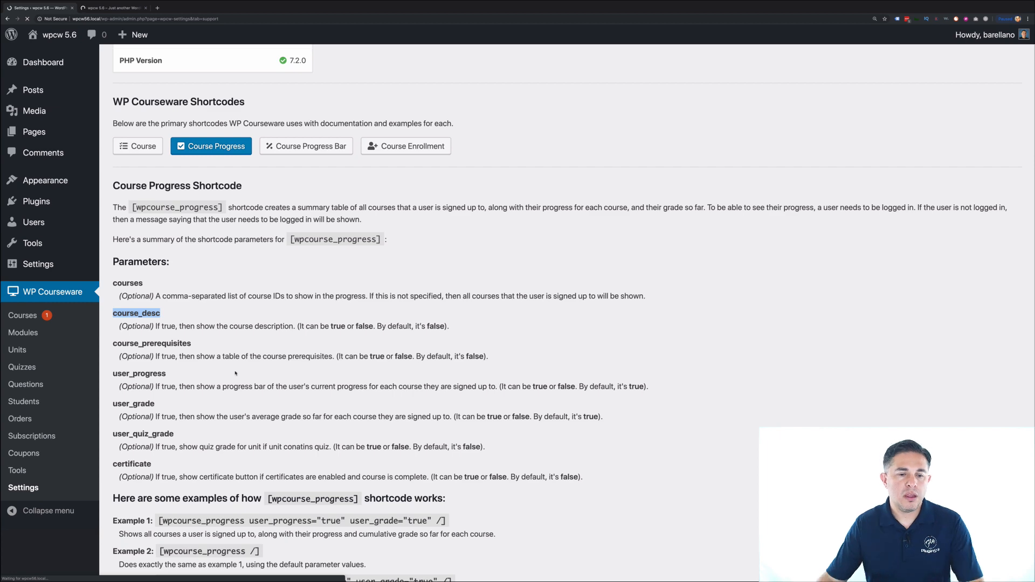
left_click(318, 412)
scroll(461, 333, "up", 3)
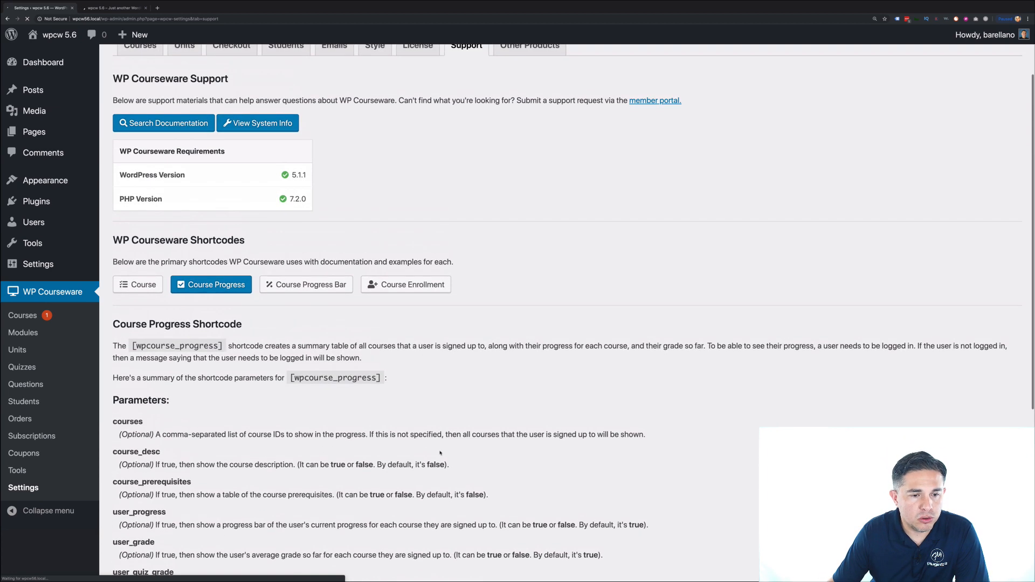
scroll(439, 449, "down", 1)
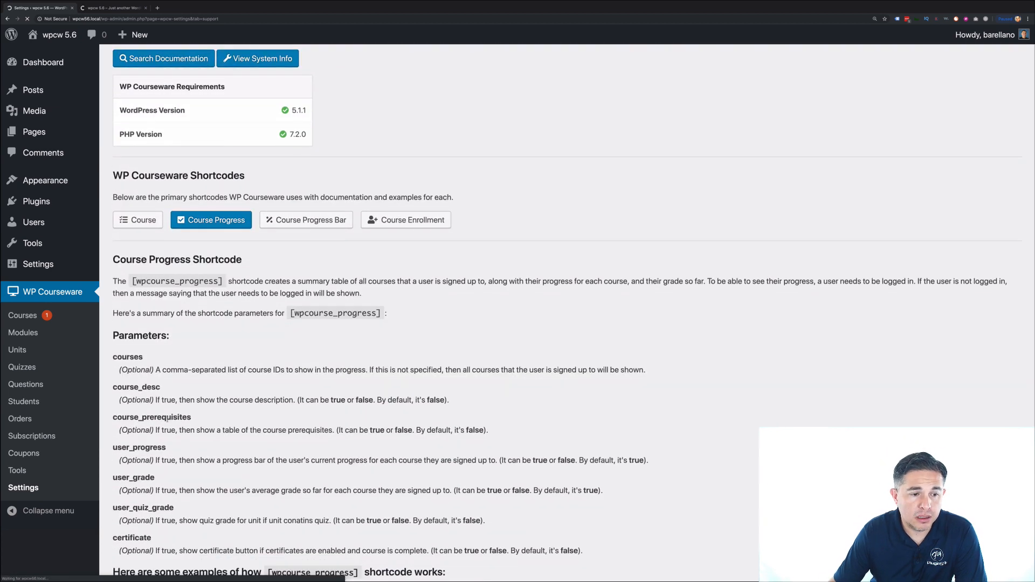
scroll(202, 425, "down", 1)
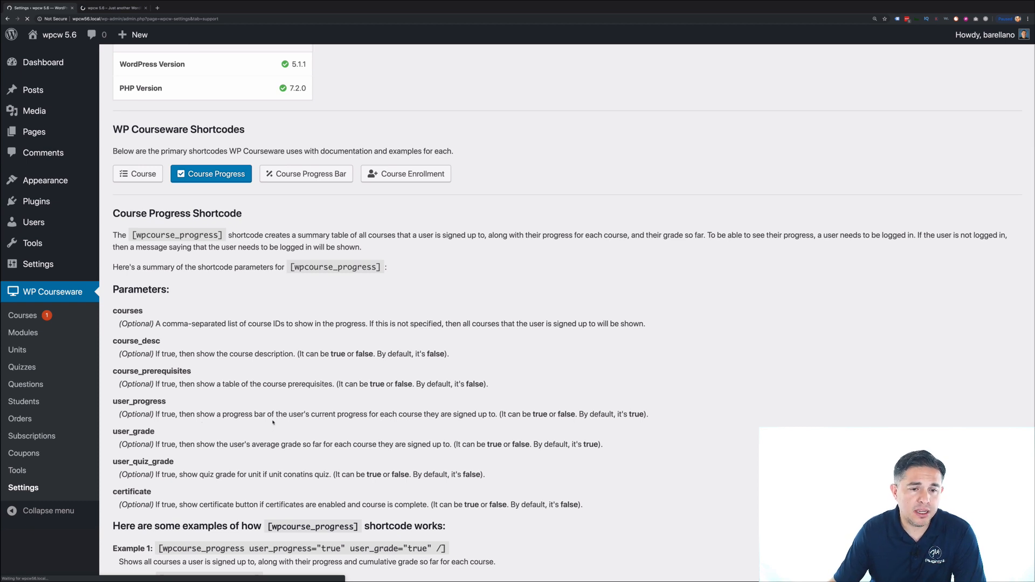
scroll(233, 406, "down", 1)
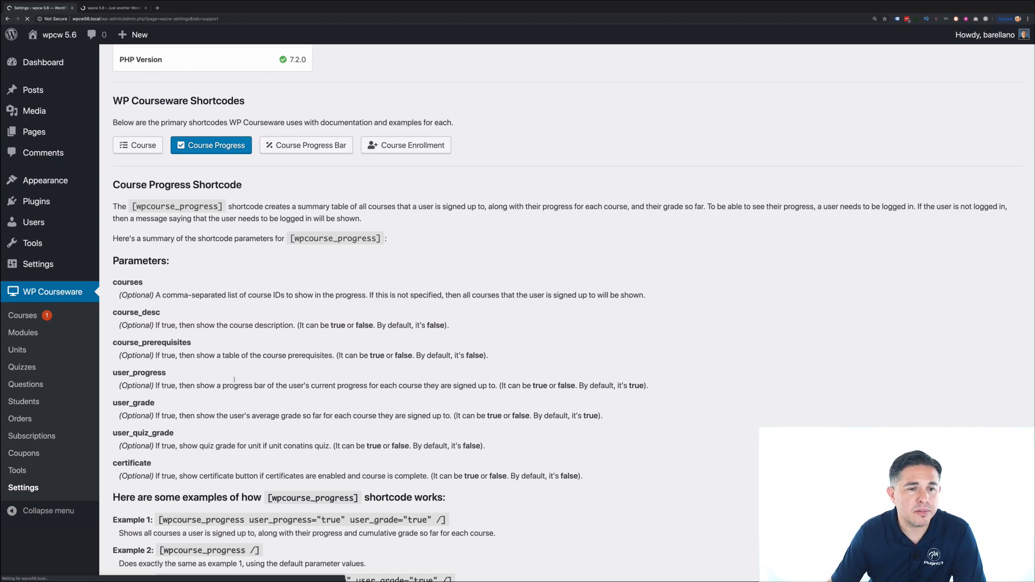
scroll(232, 382, "up", 8)
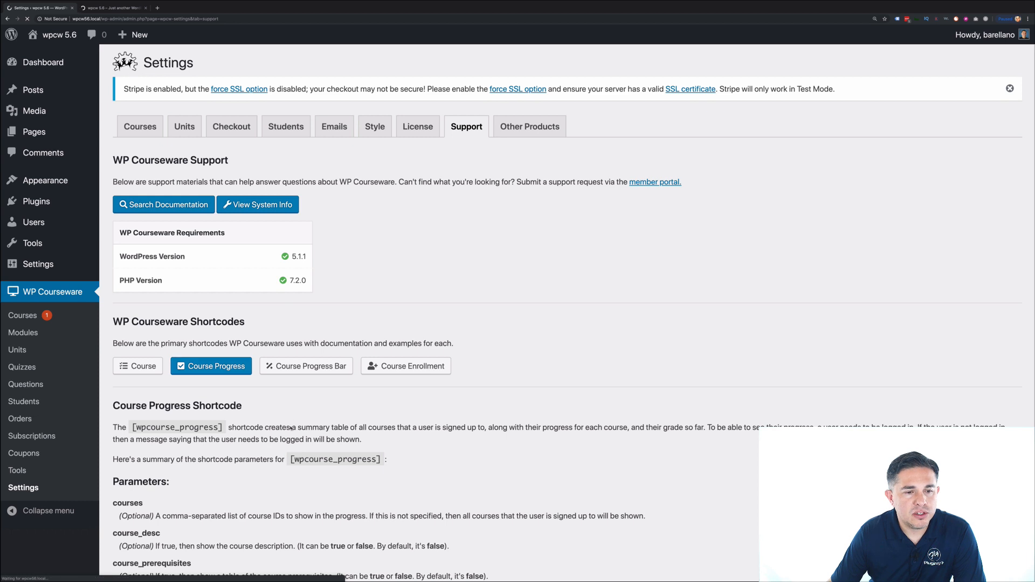
- Return through browser history to the front-end Course Progress page
left_click(23, 317)
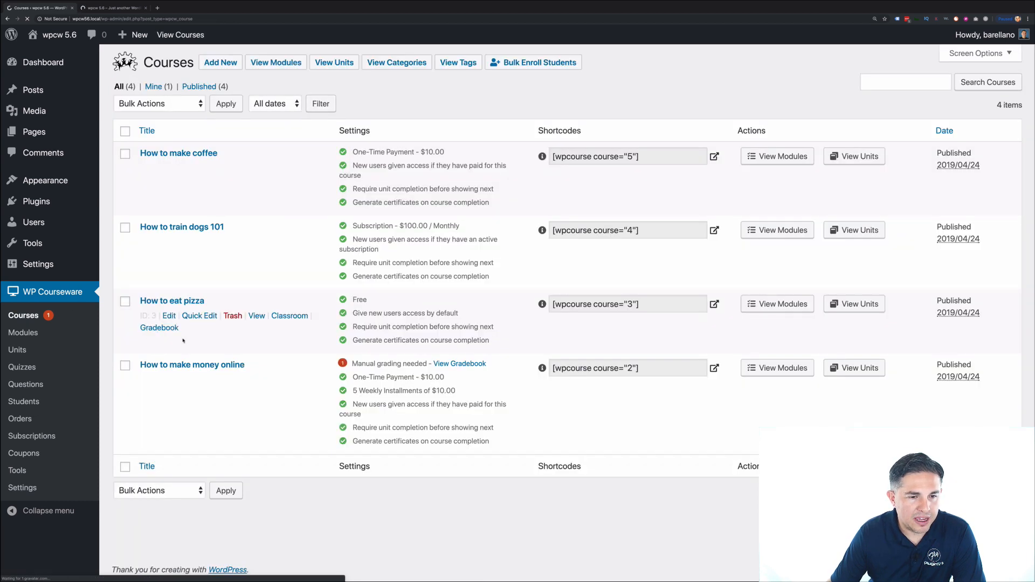
left_click(8, 19)
left_click(8, 19)
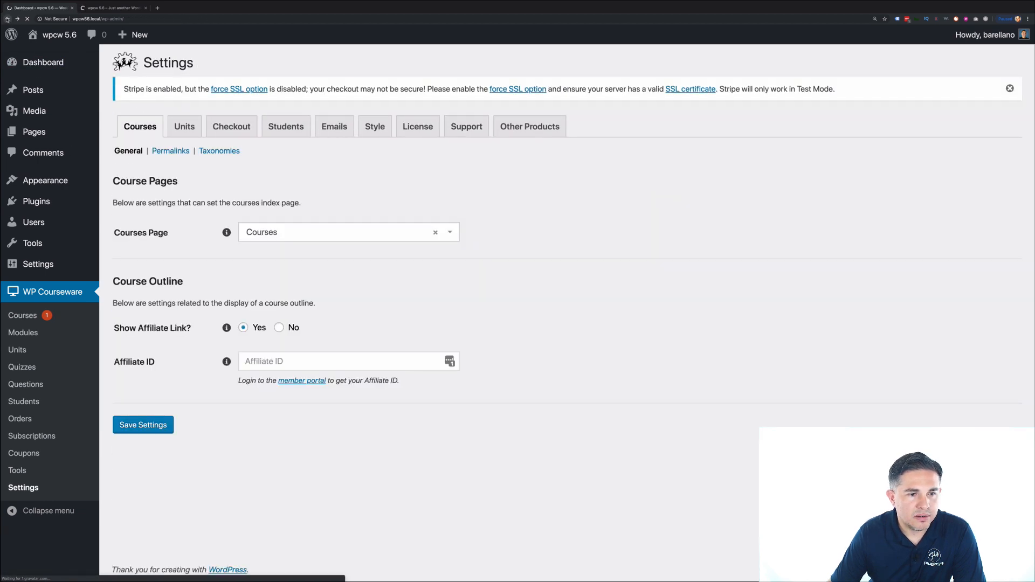
left_click(8, 19)
left_click(7, 19)
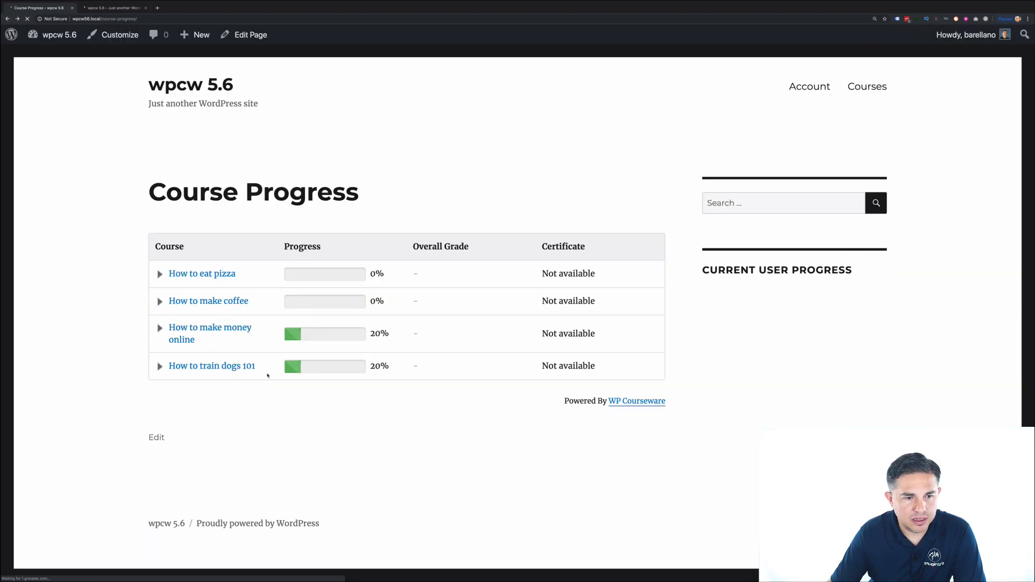
- Expand How to make money online and open its Test Unit 1
left_click(223, 330)
scroll(221, 348, "down", 2)
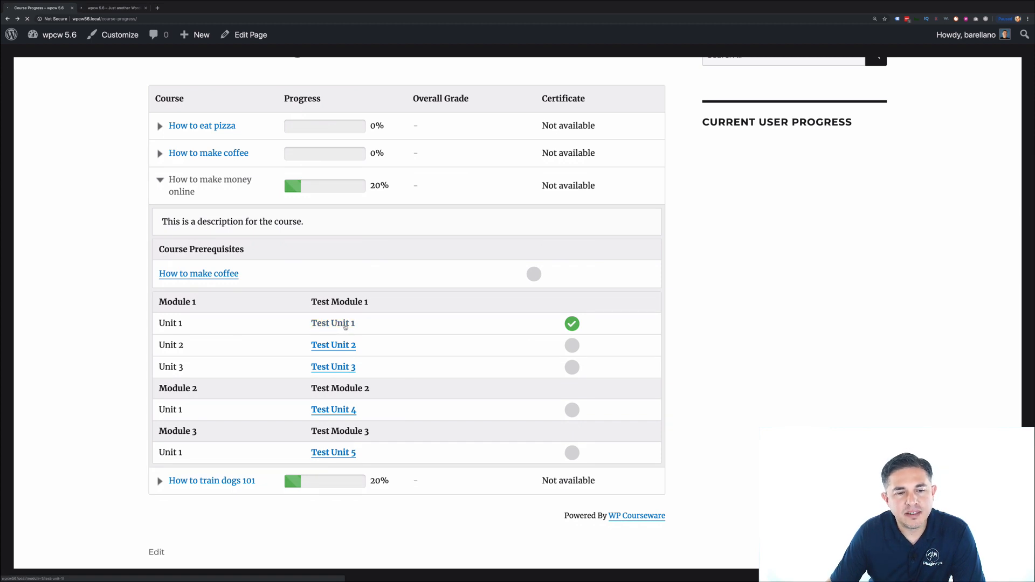
left_click(345, 325)
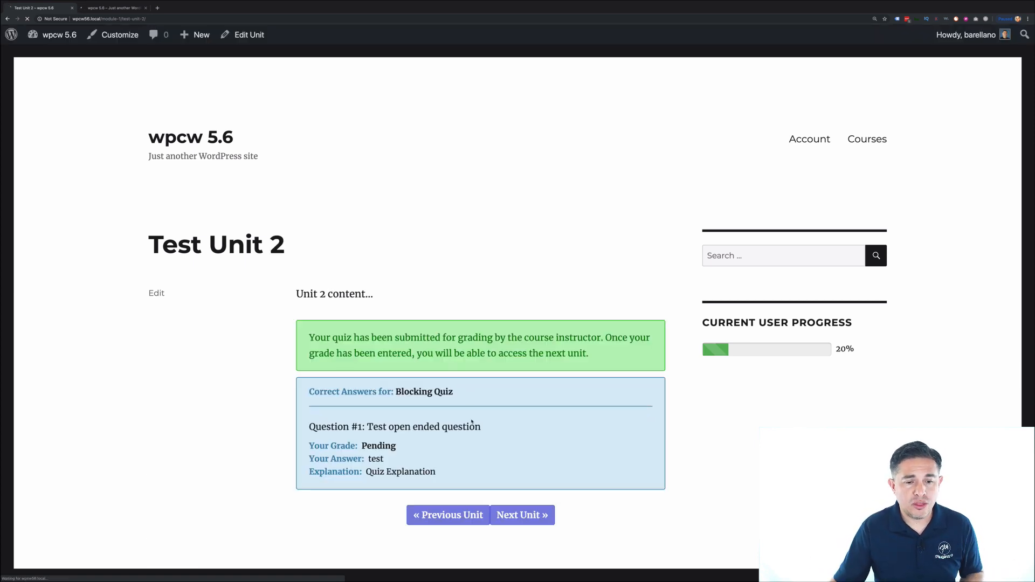
- Advance to the next test unit, then return to the admin Dashboard via the site menu
scroll(471, 487, "down", 1)
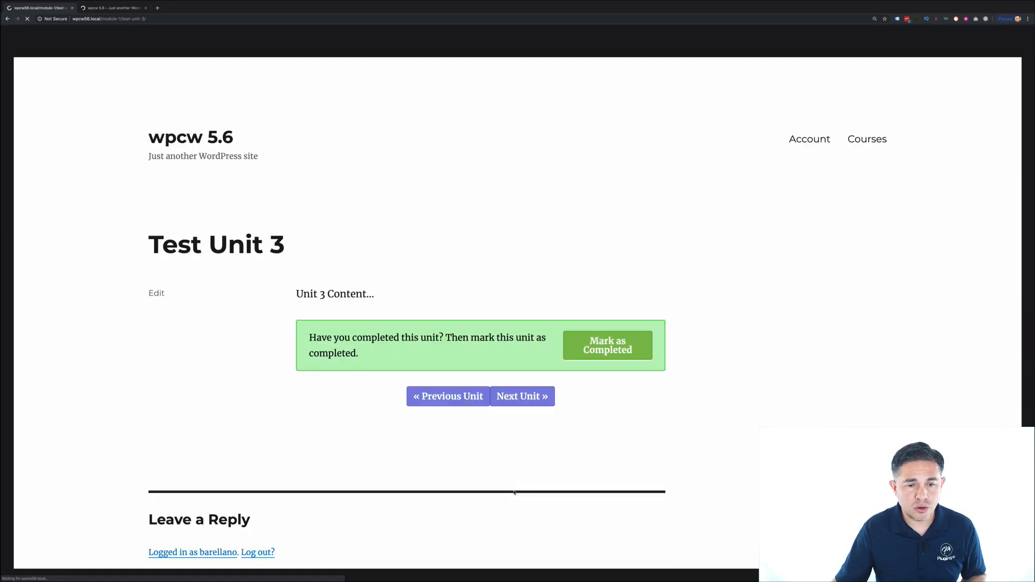
left_click(517, 410)
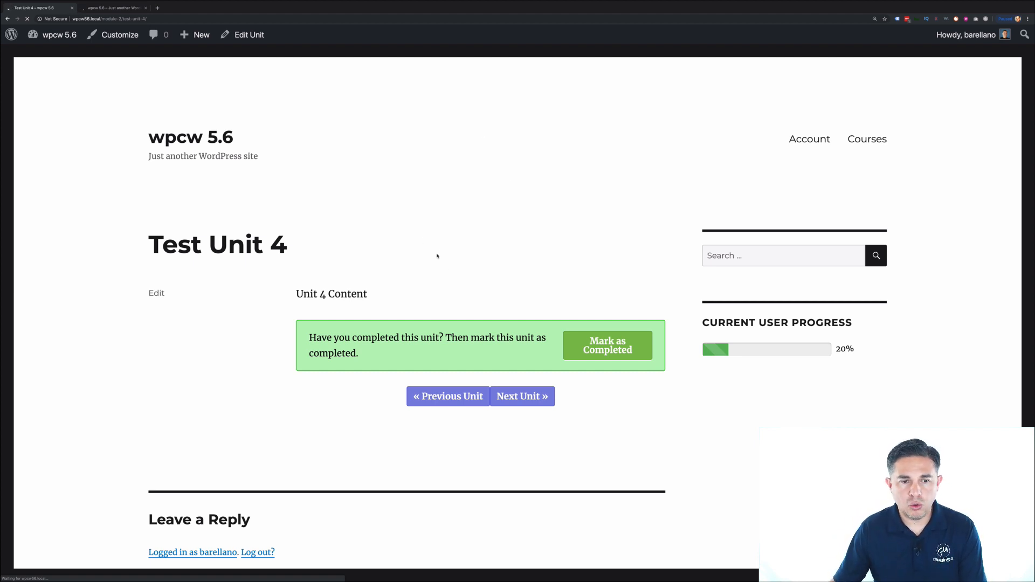
mouse_move(54, 35)
left_click(47, 54)
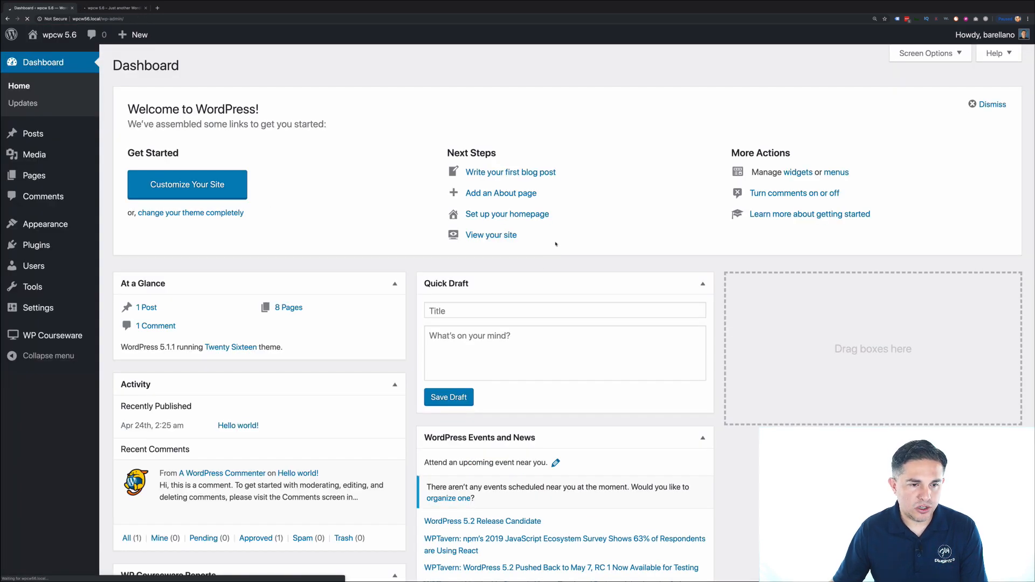
- Open How to make money online's Emails settings and expand the Unit Complete Email template
mouse_move(53, 335)
left_click(120, 334)
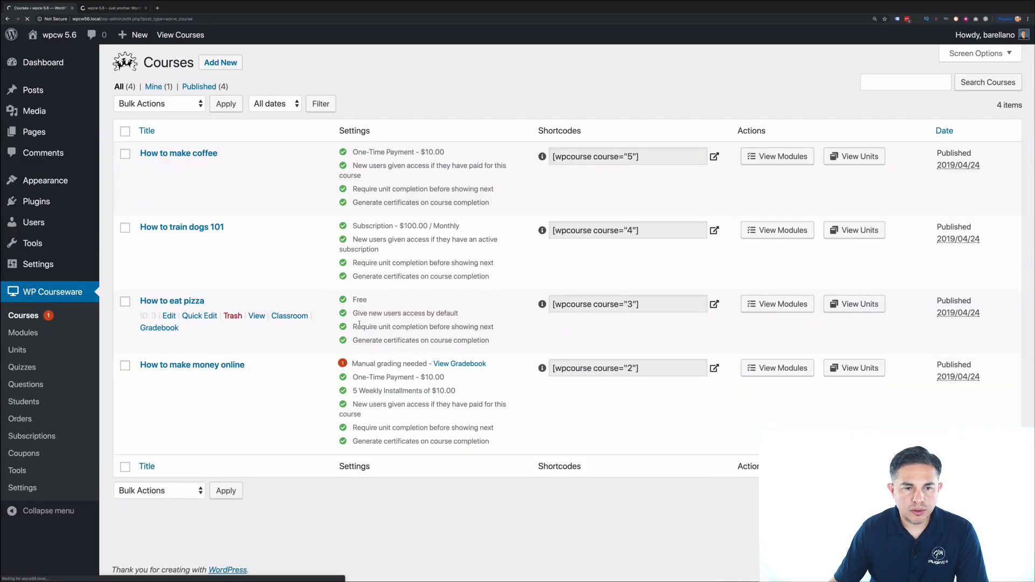
left_click(192, 365)
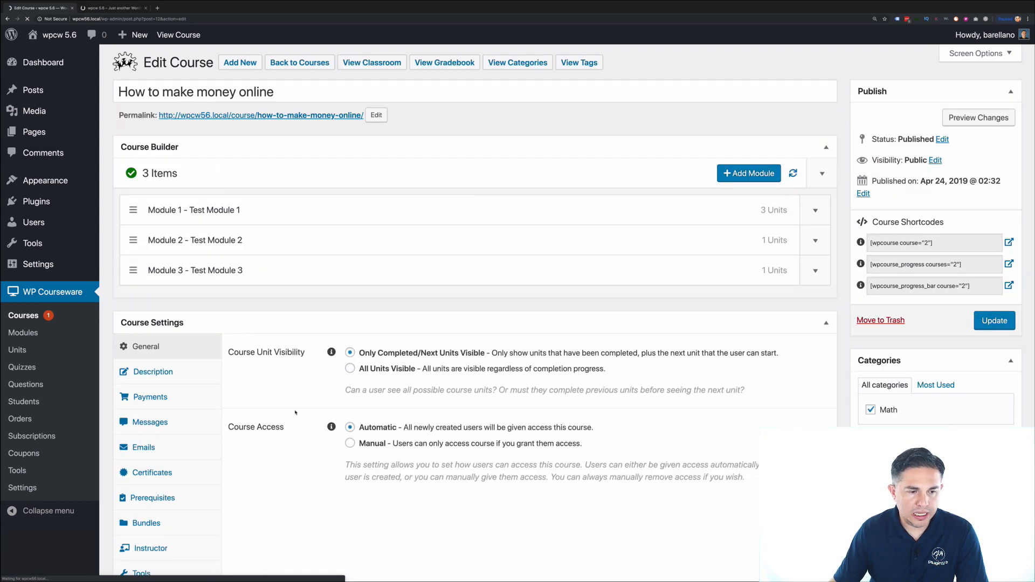
scroll(243, 377, "down", 3)
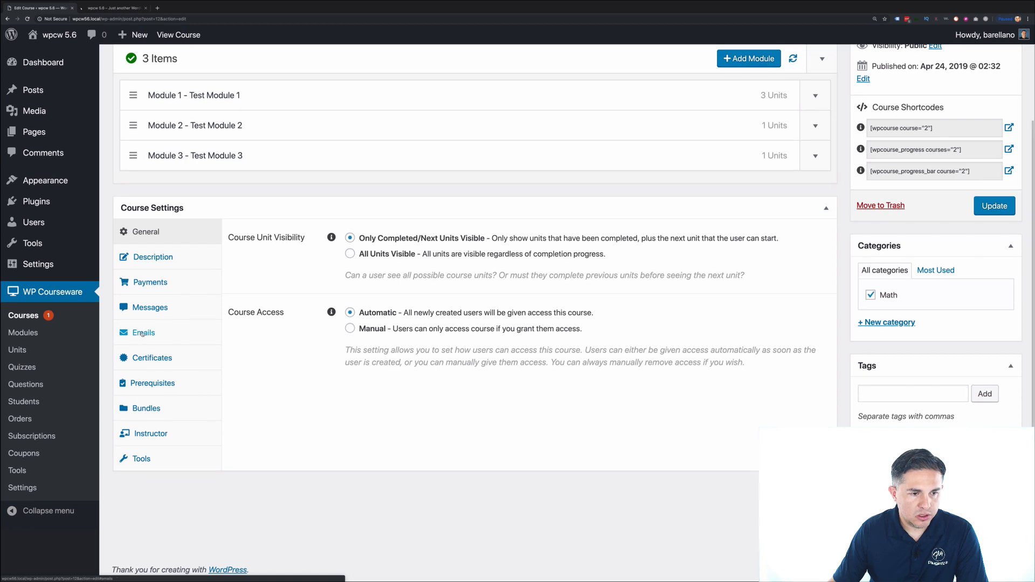
left_click(142, 333)
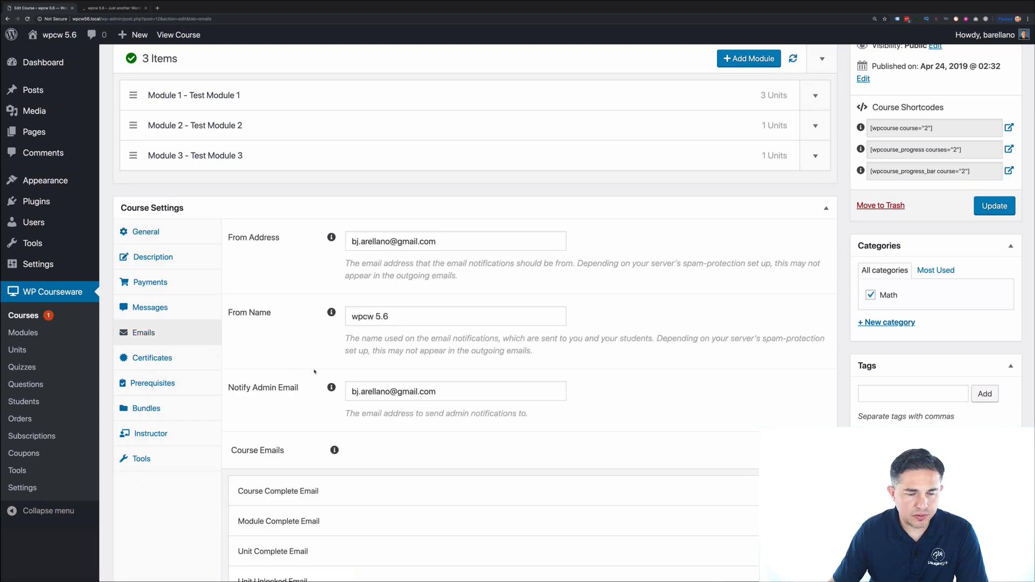
scroll(315, 372, "down", 3)
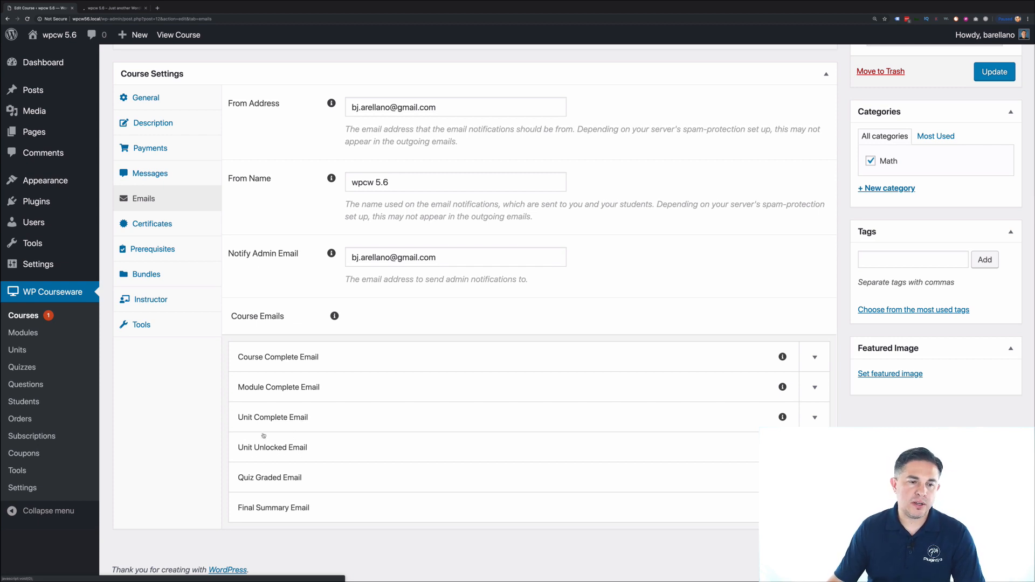
left_click(318, 426)
- Toggle between the Unit Complete and Unit Unlocked email templates to review their content
scroll(286, 410, "down", 1)
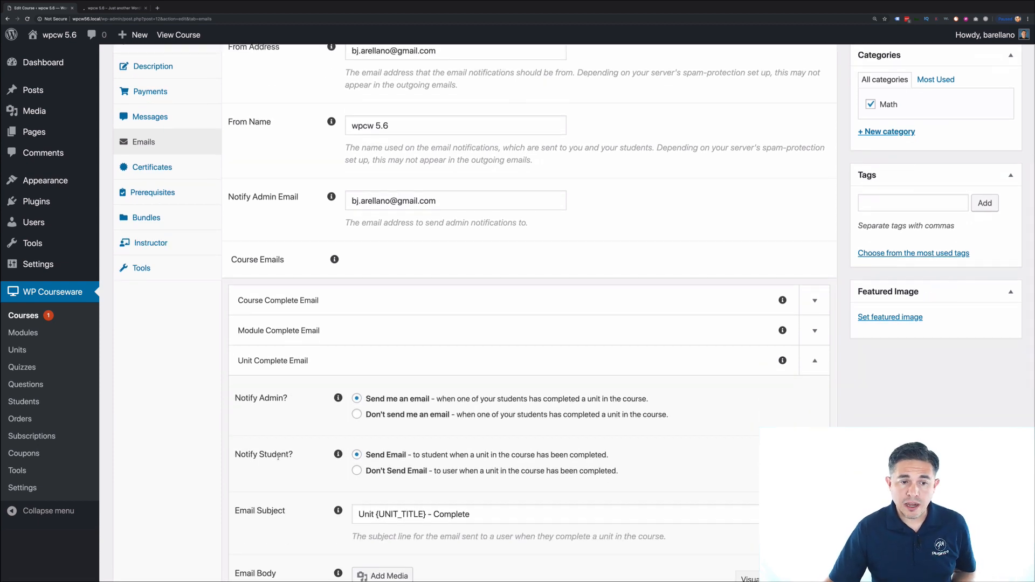
scroll(395, 460, "down", 2)
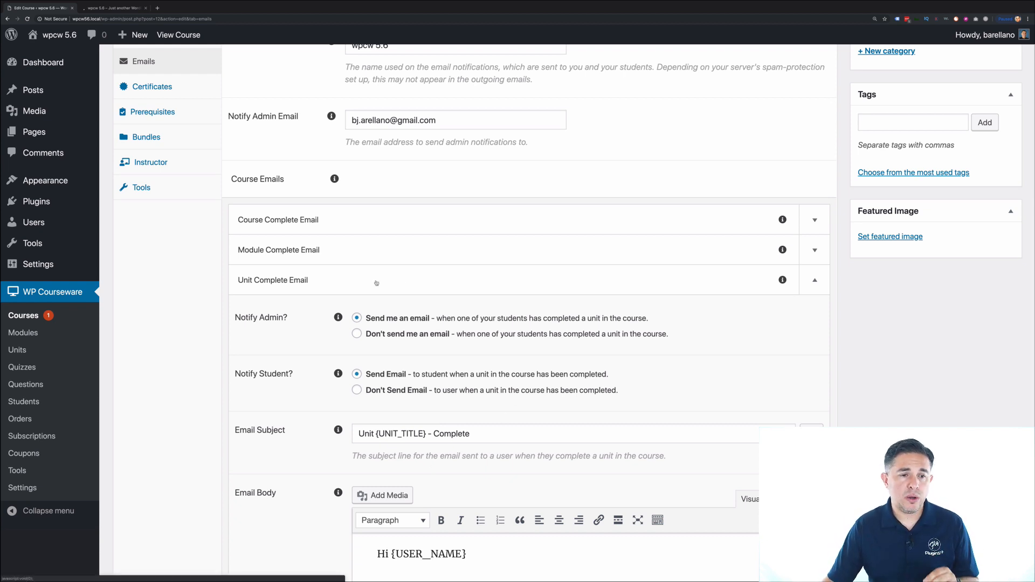
left_click(340, 281)
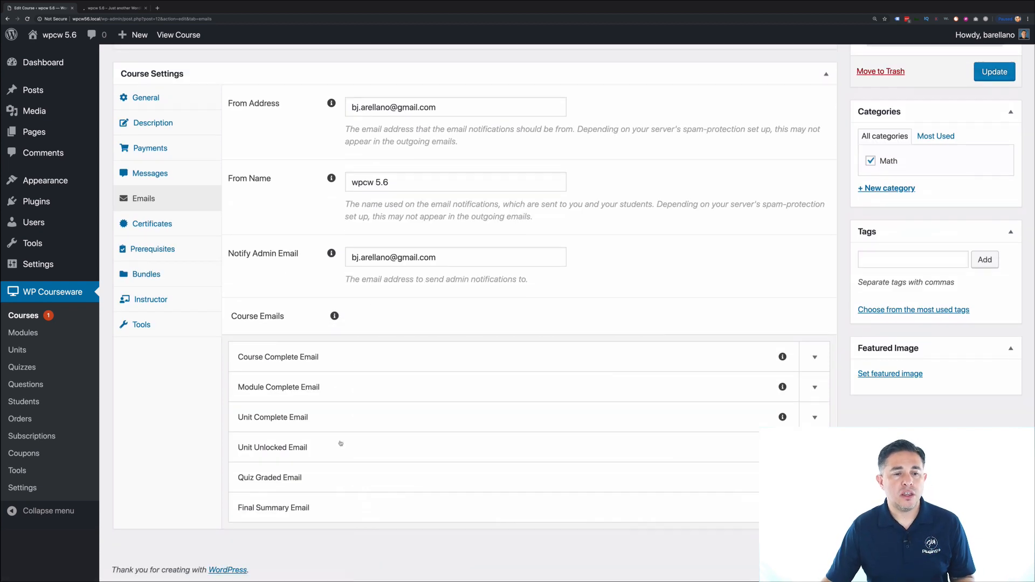
left_click(326, 453)
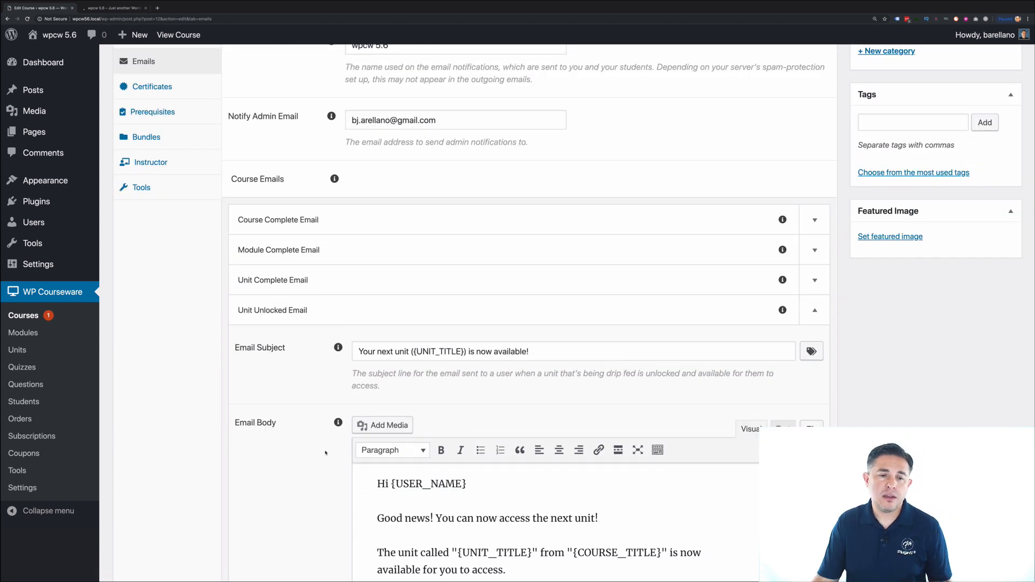
scroll(325, 452, "down", 3)
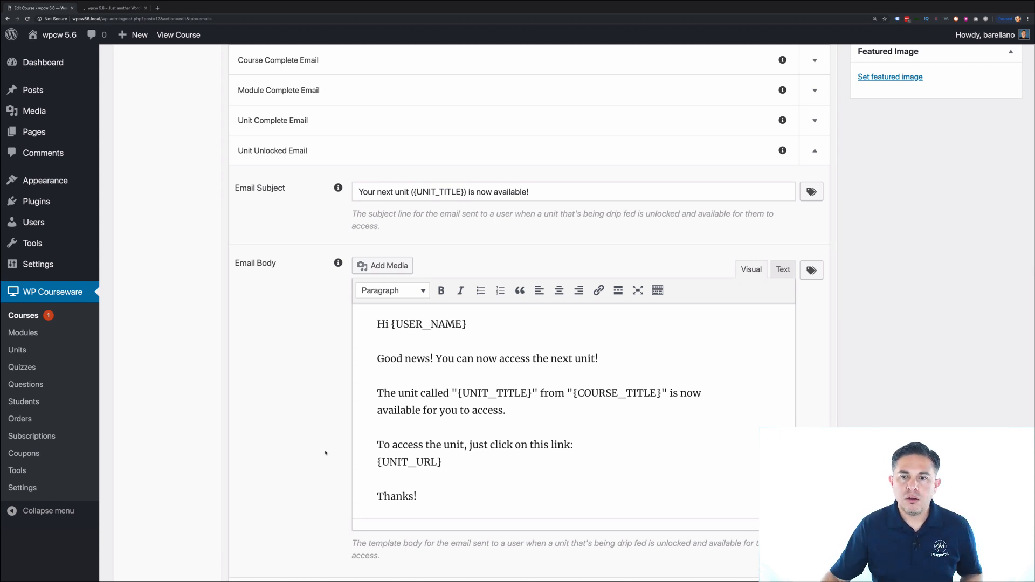
left_click(330, 122)
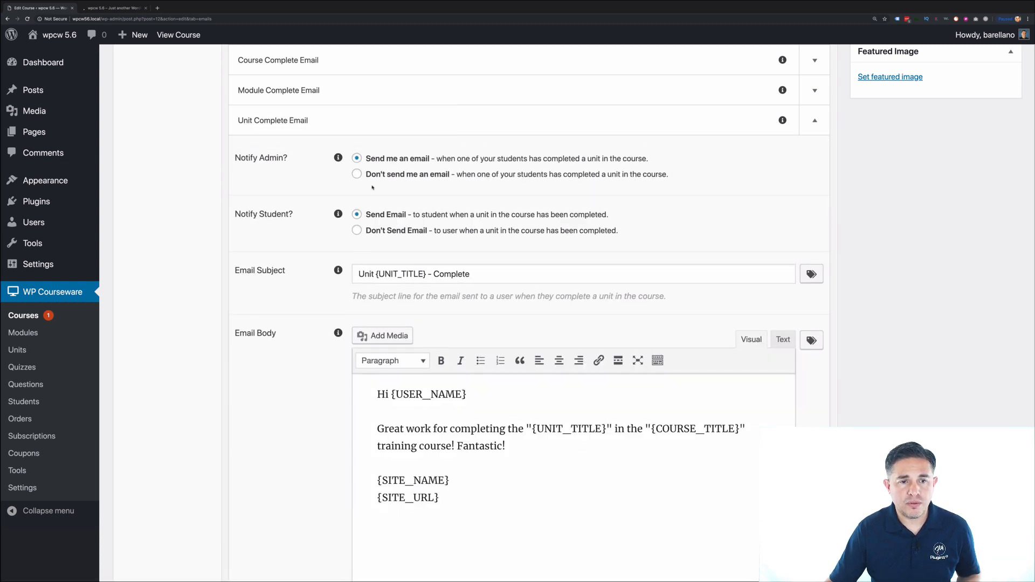
scroll(361, 182, "down", 5)
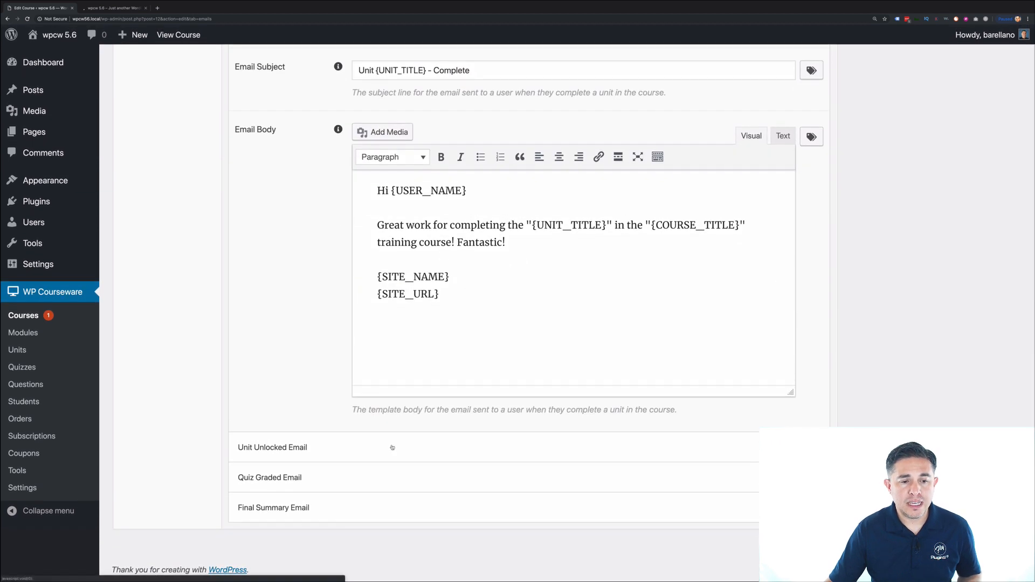
left_click(391, 447)
scroll(348, 188, "up", 2)
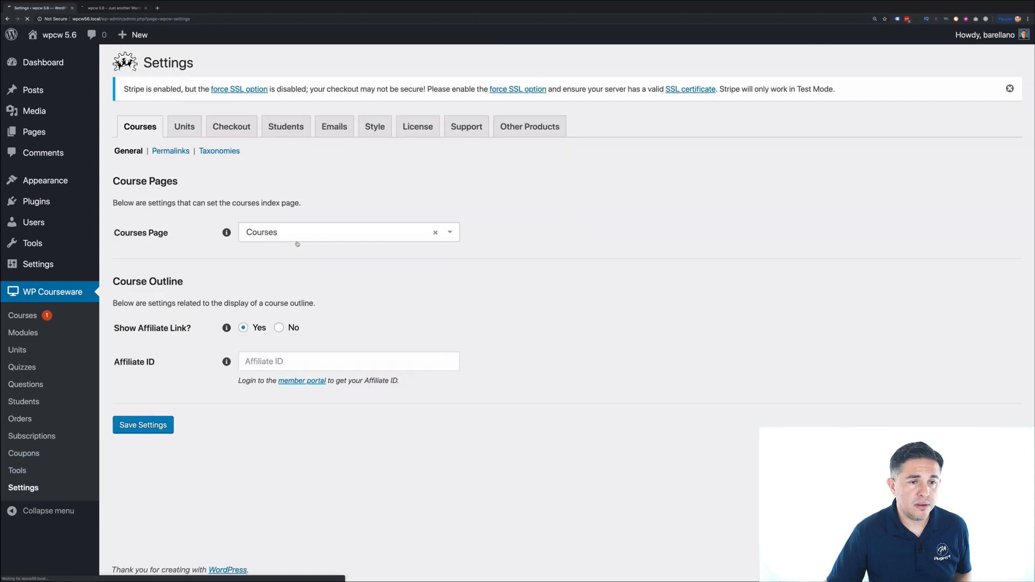
- Check the Units tab drip-feed notification interval, leaving it at Twice a day
left_click(184, 128)
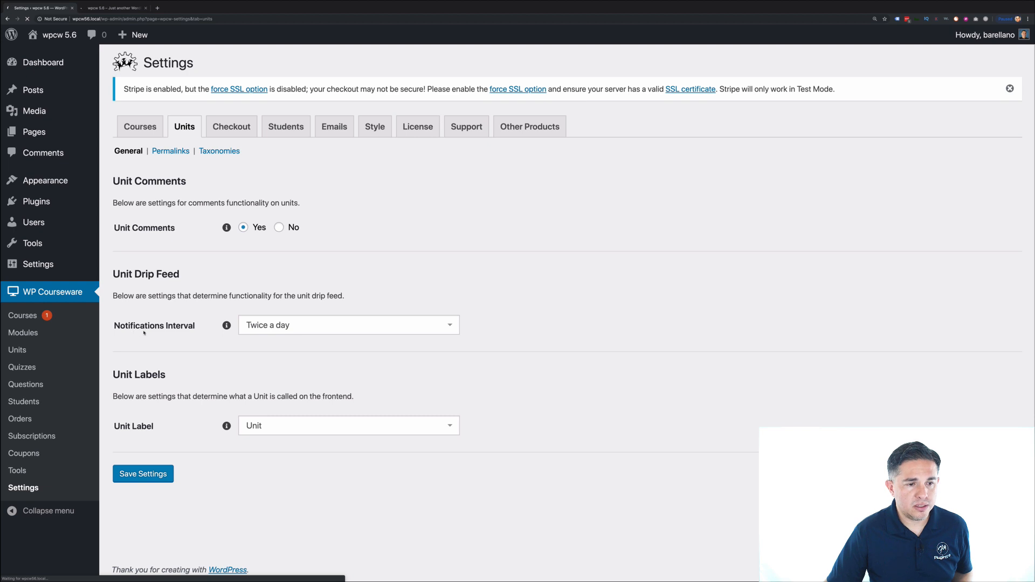
left_click(307, 329)
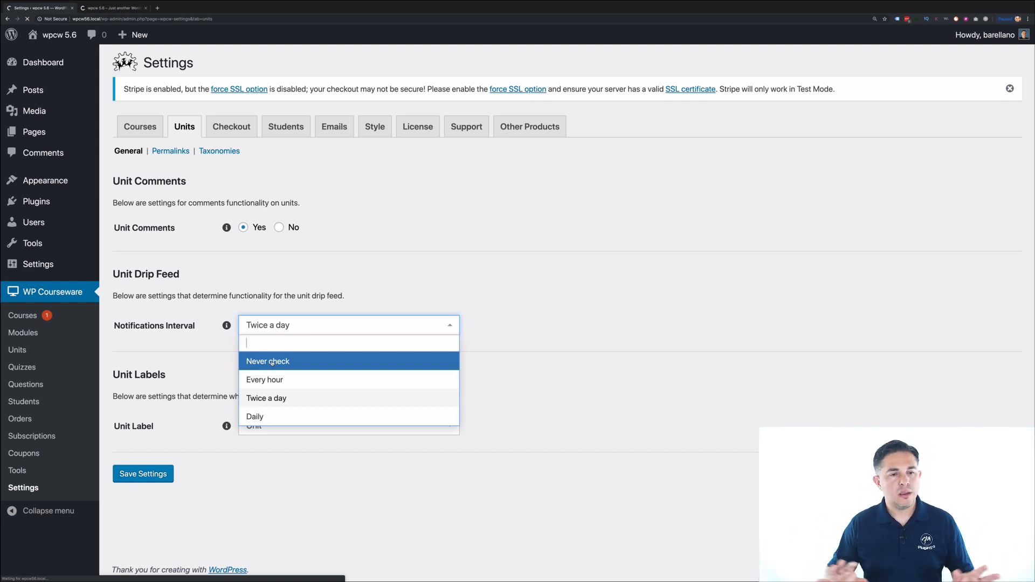
left_click(552, 297)
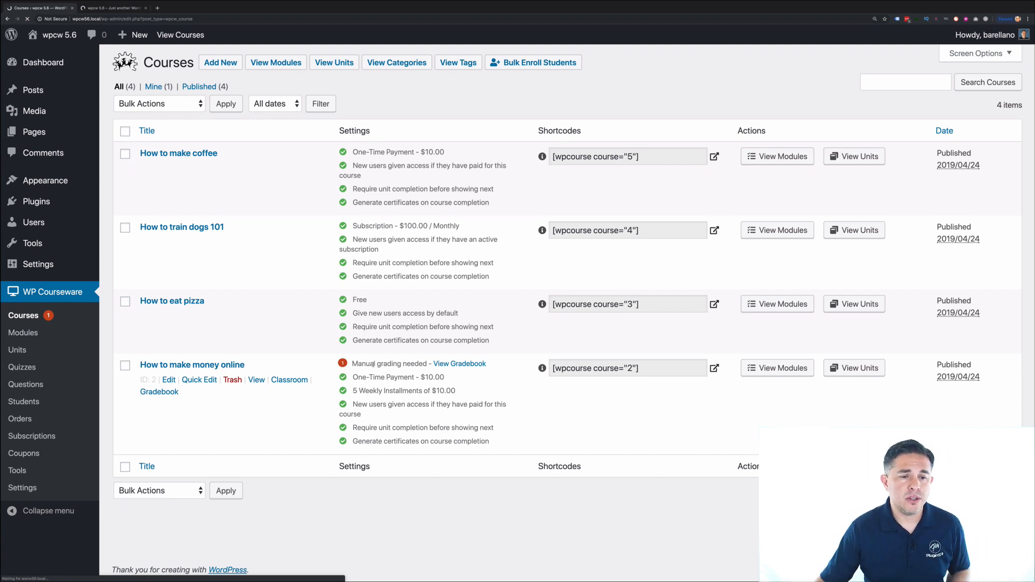
- Filter the How to make money online gradebook to manual grading and open the student's quiz results
left_click(453, 365)
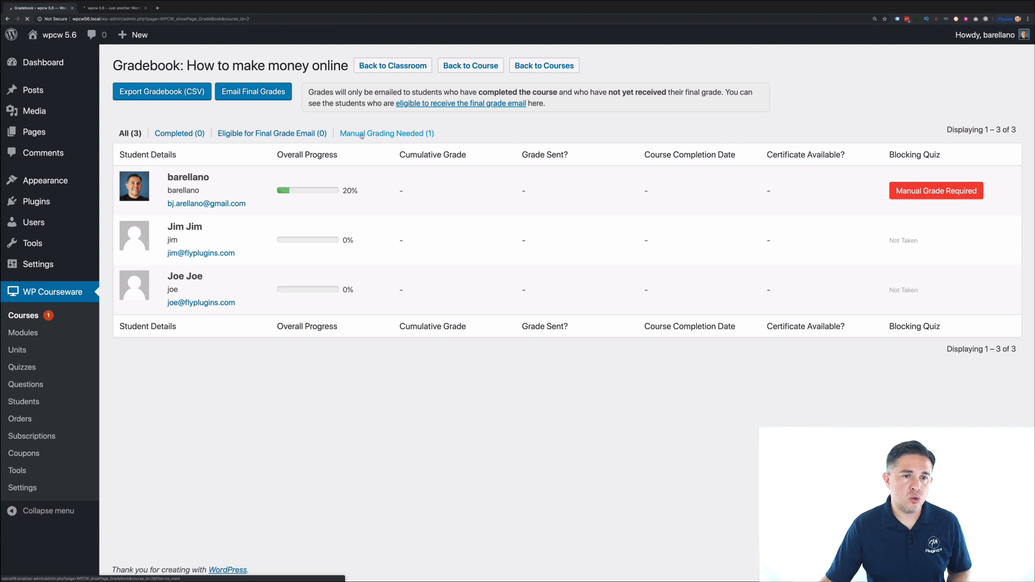
left_click(384, 135)
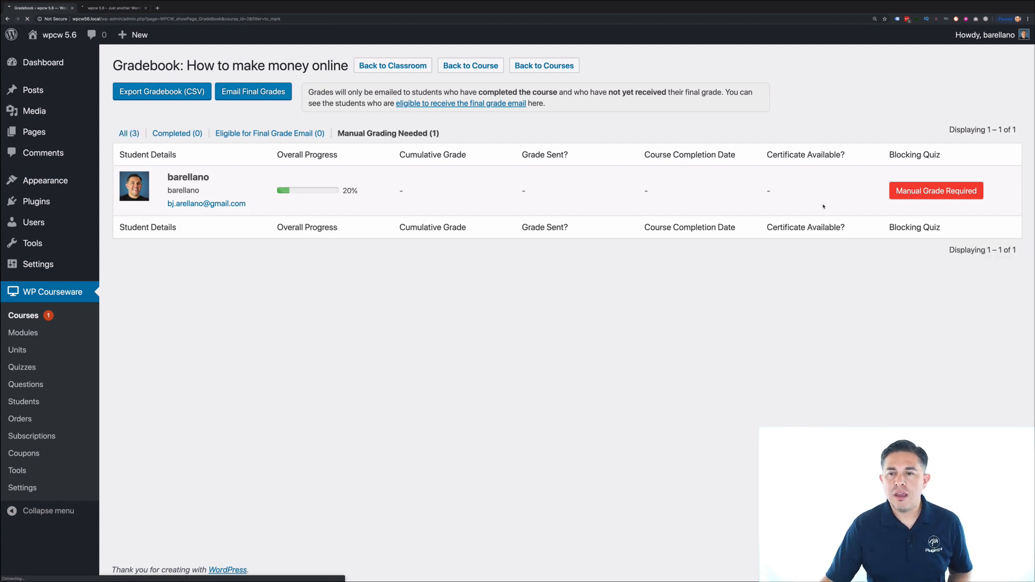
left_click(924, 197)
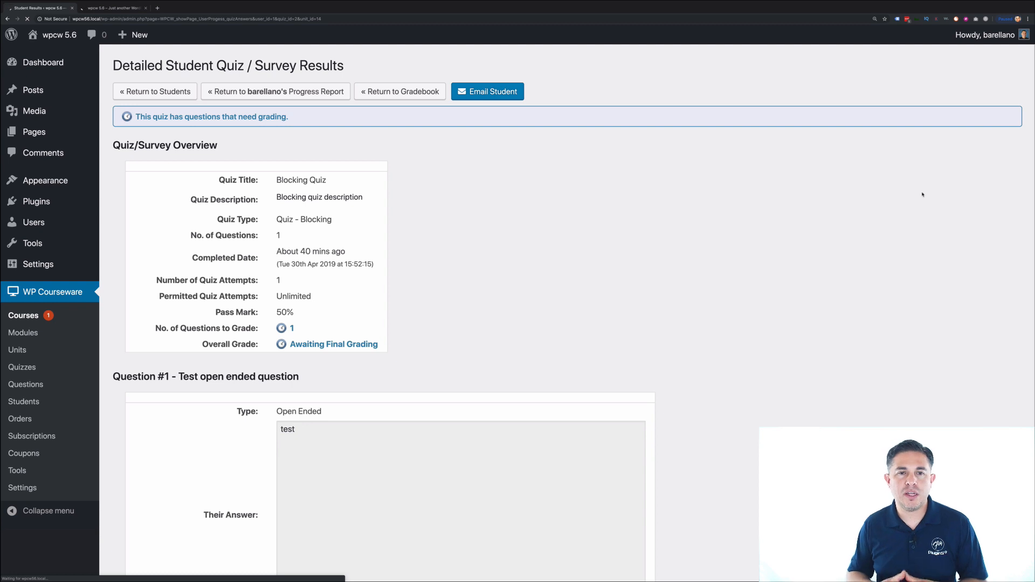
scroll(688, 313, "down", 5)
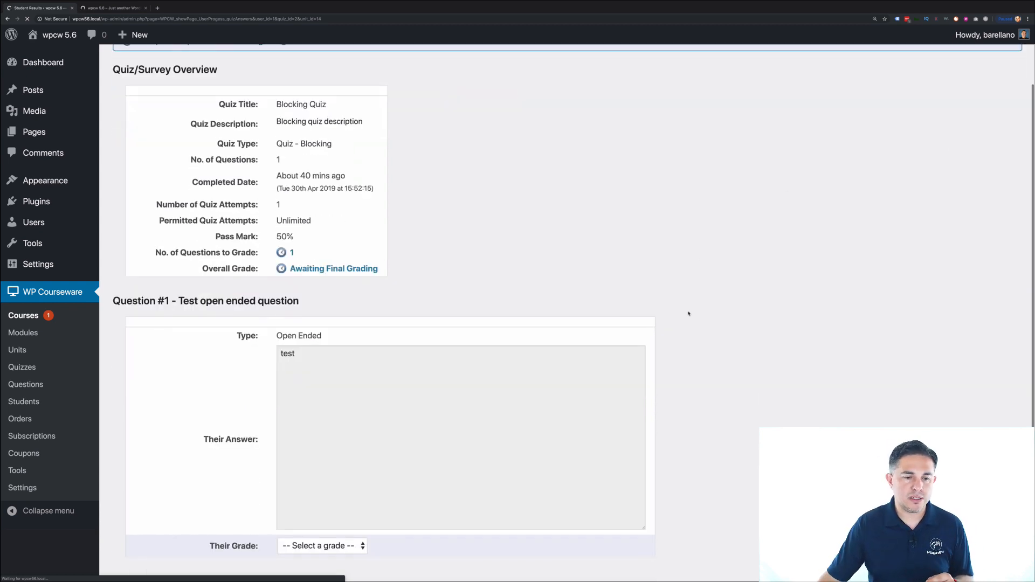
scroll(687, 313, "up", 5)
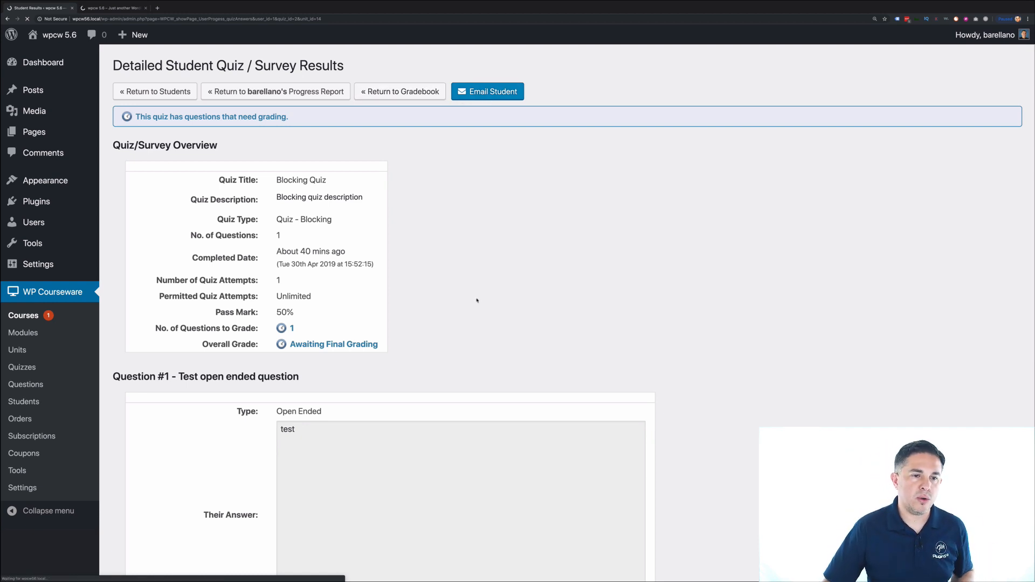
scroll(462, 286, "down", 3)
- Grade the student's open-ended answer 100%
left_click(349, 467)
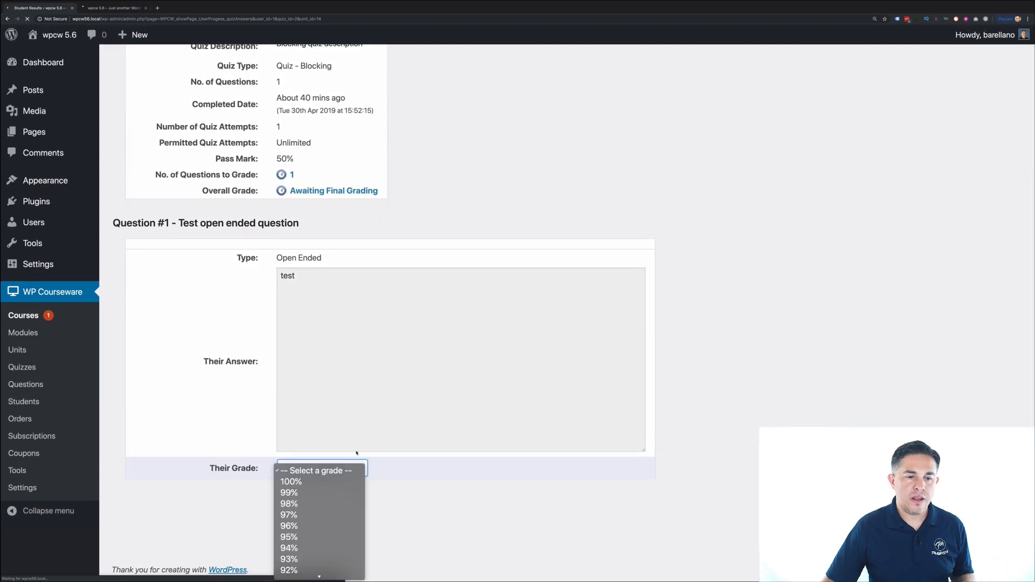
left_click(323, 482)
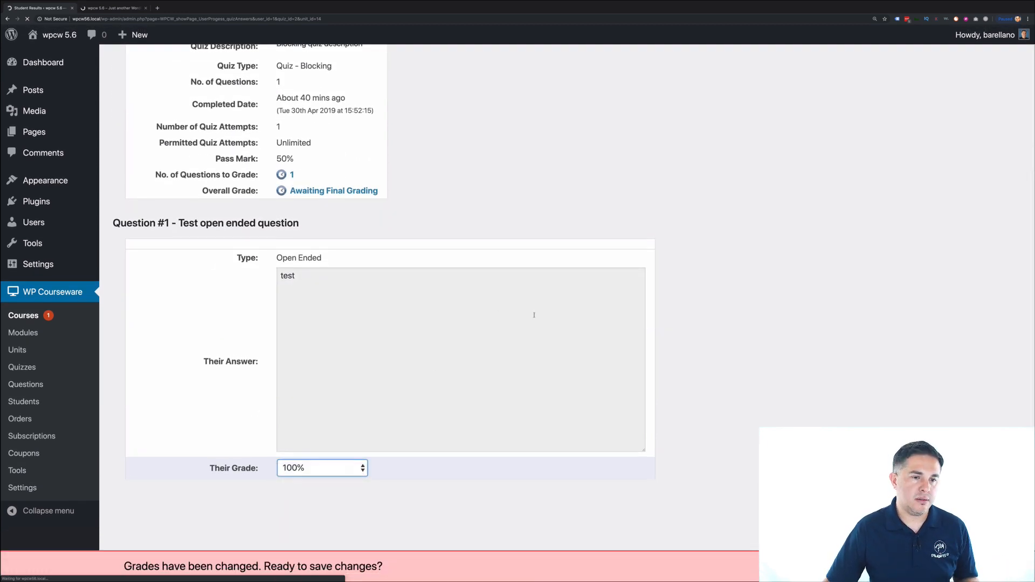
scroll(534, 315, "up", 3)
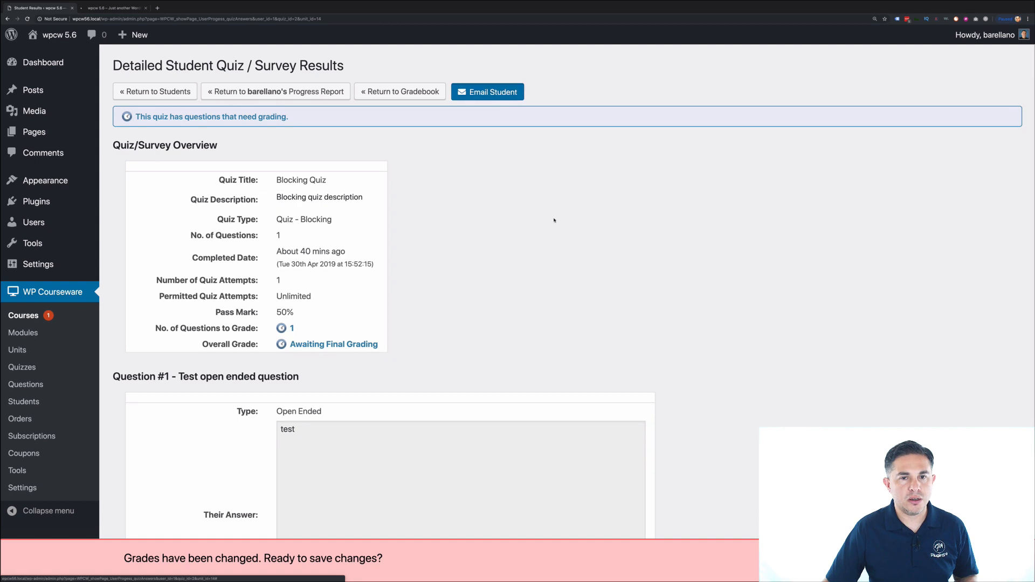
- Email the student 'Hey great job!' and save the changed grade
left_click(487, 91)
type("Hey great job!")
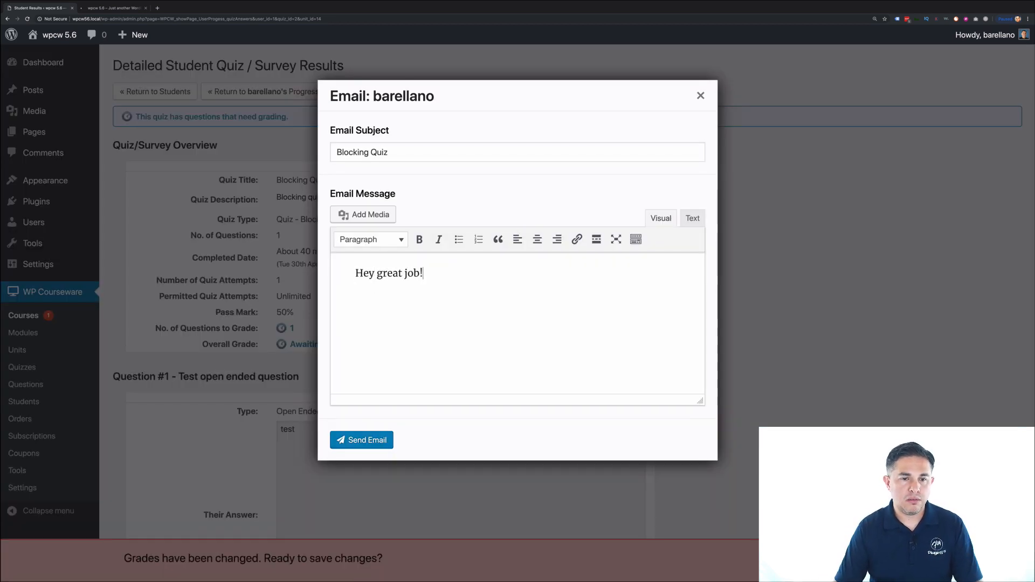
left_click(378, 441)
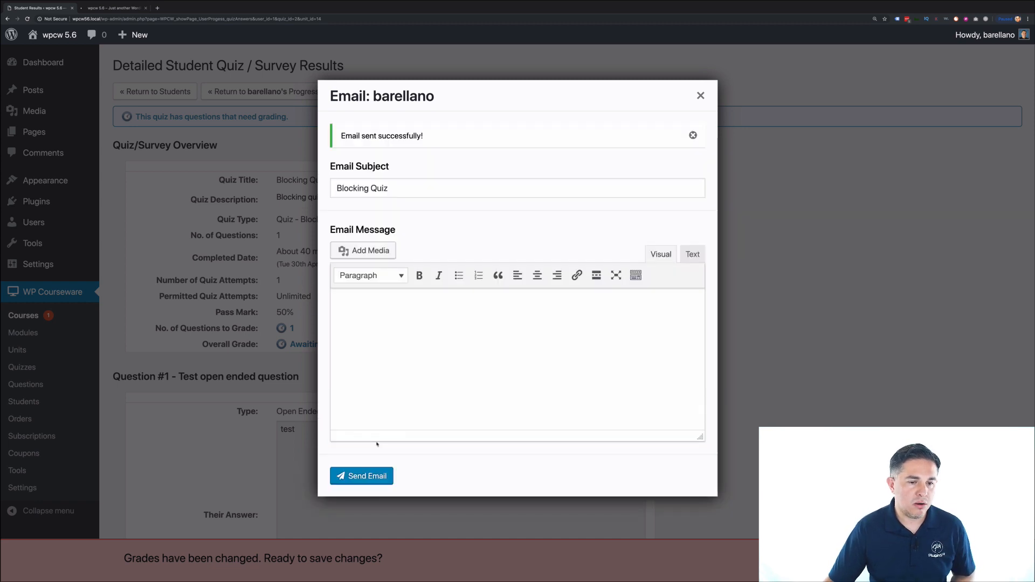
left_click(699, 95)
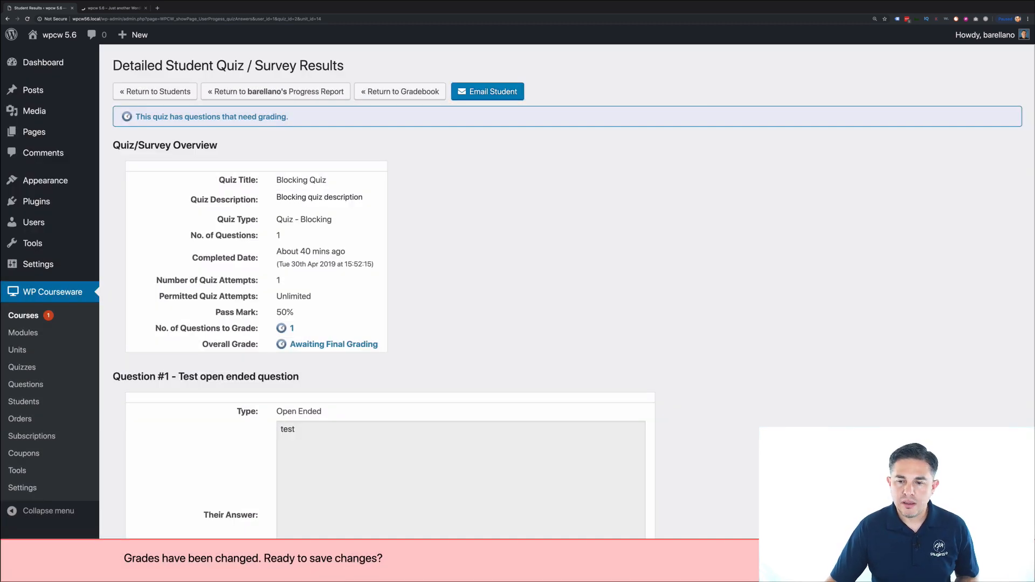
left_click(884, 558)
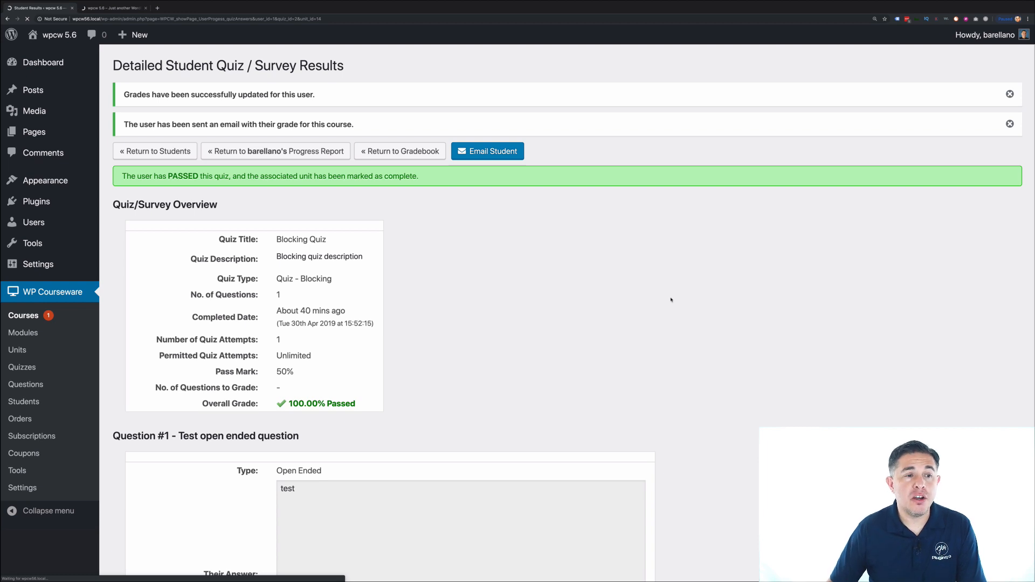
- Start a new page titled 'Next Unit Button'
left_click(34, 132)
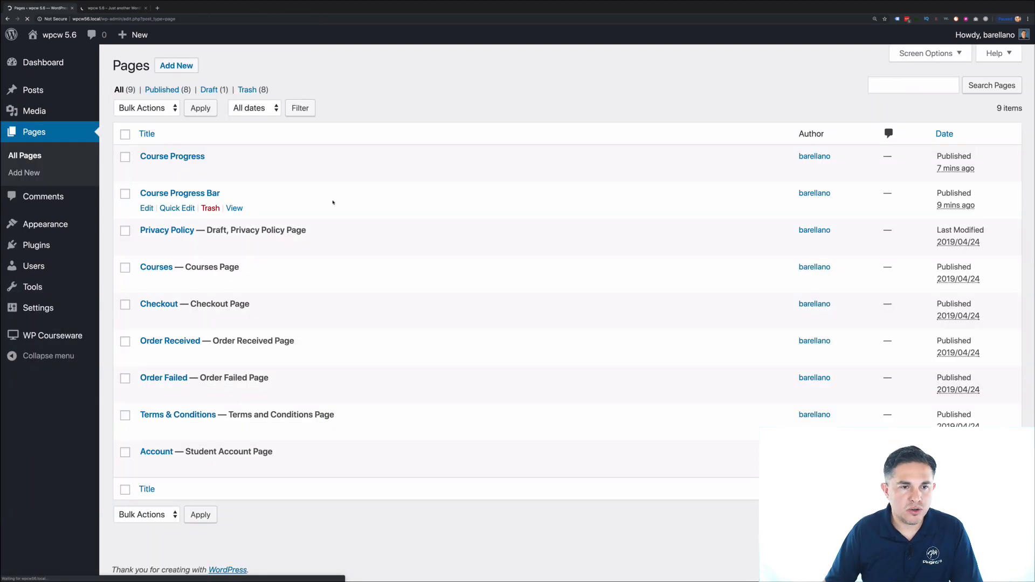
left_click(176, 65)
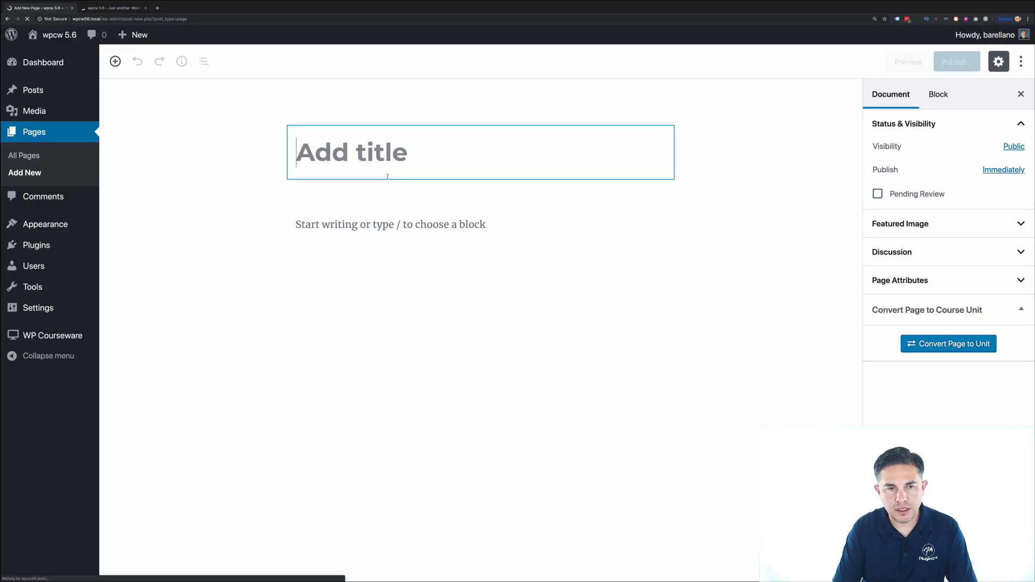
type("Next U")
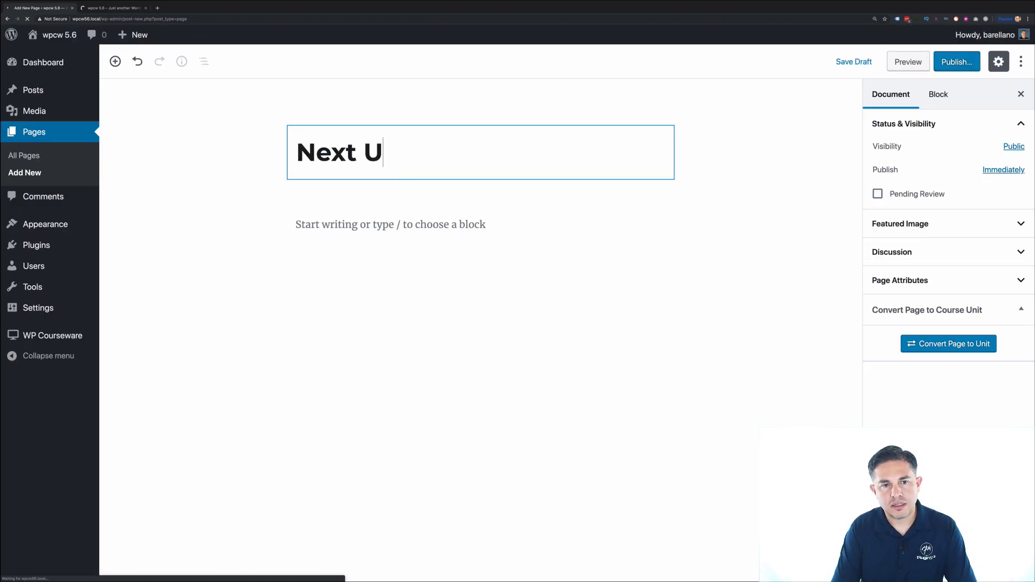
type("nit Button")
left_click(334, 218)
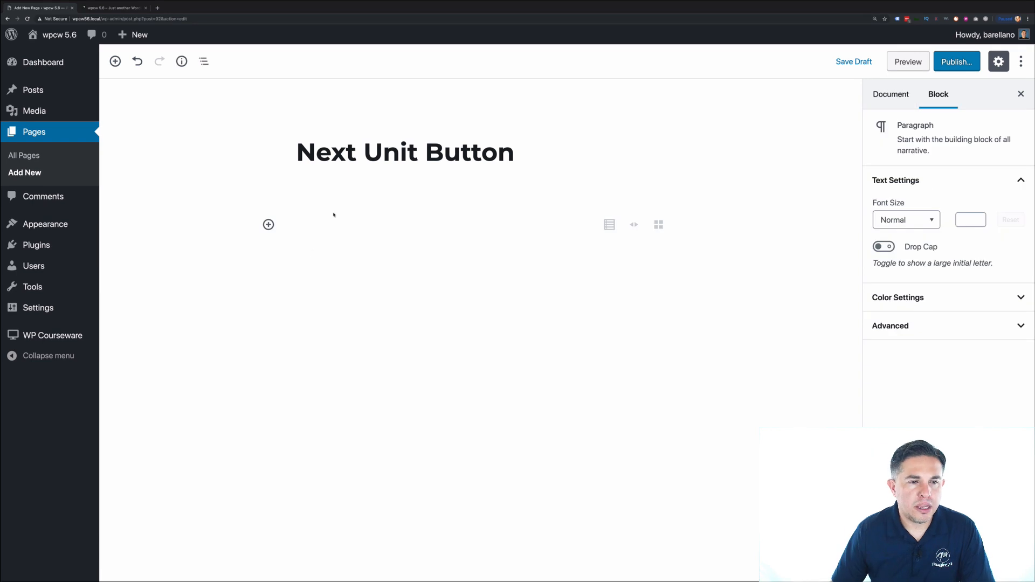
- Add a Shortcode block with [wpcourse_next_available_unit course="2" class="button" text="Next Unit Now" /]
left_click(268, 225)
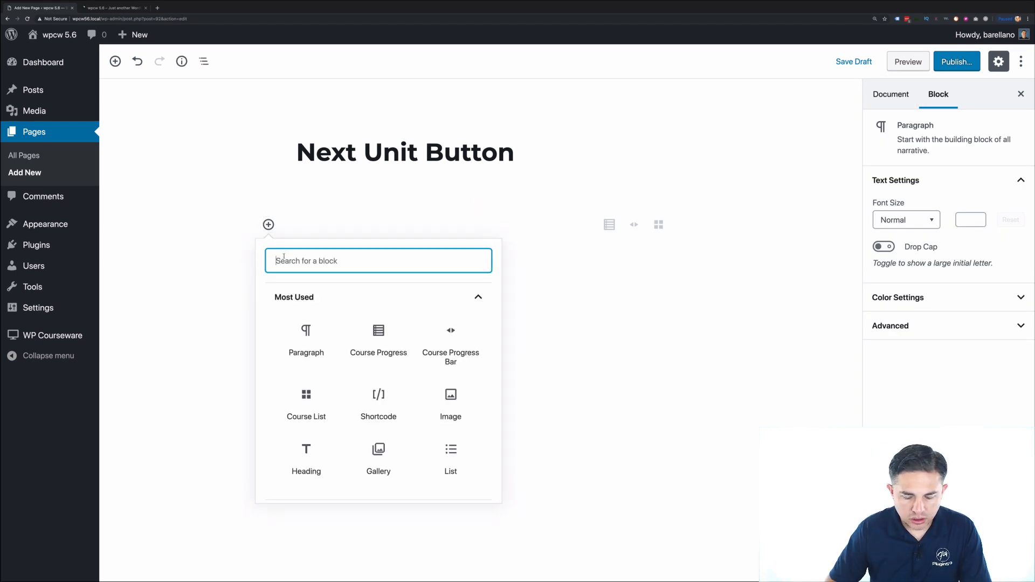
type("shor")
left_click(336, 318)
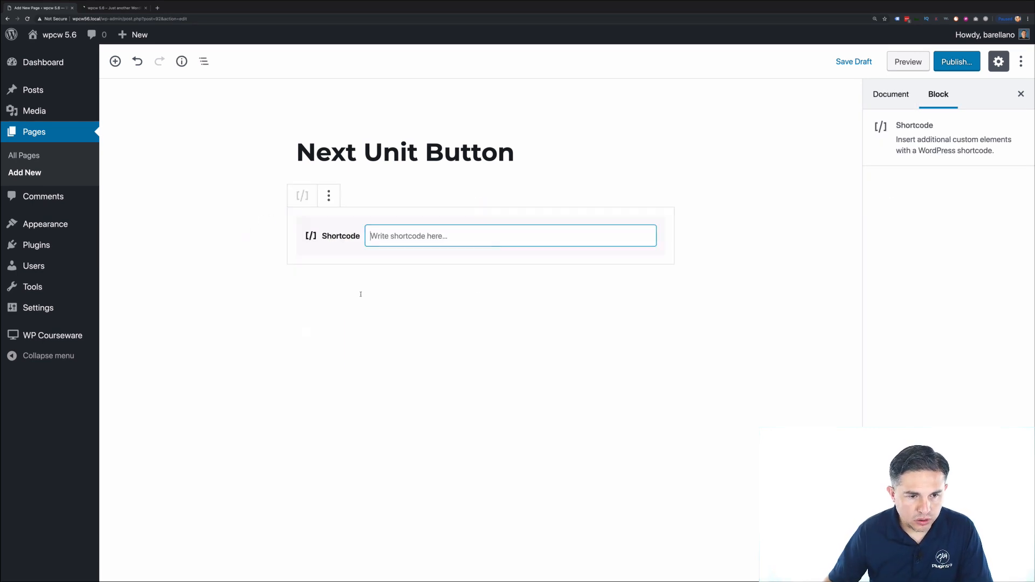
type("[wpcourse_next_available_unit]")
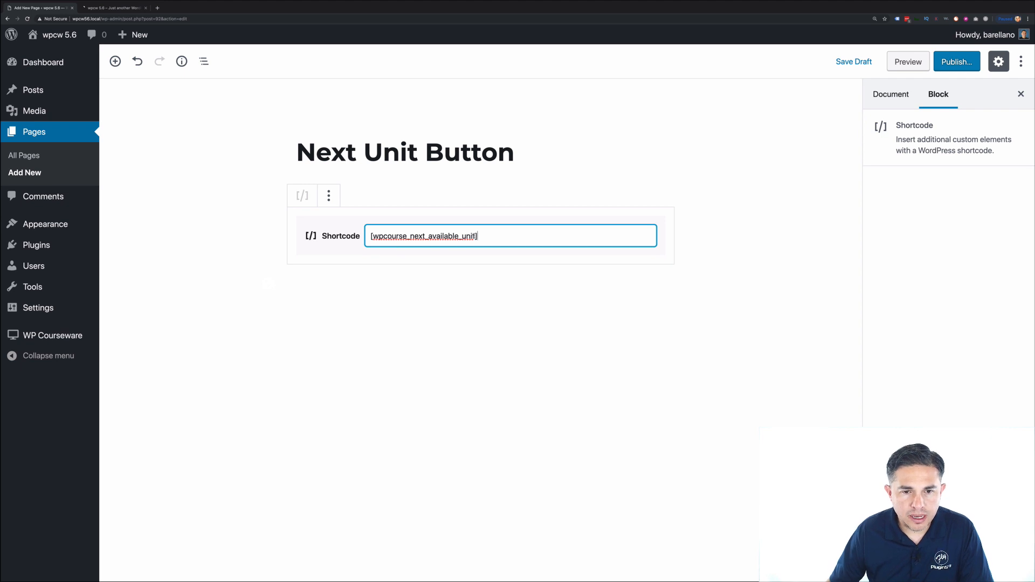
key("Left")
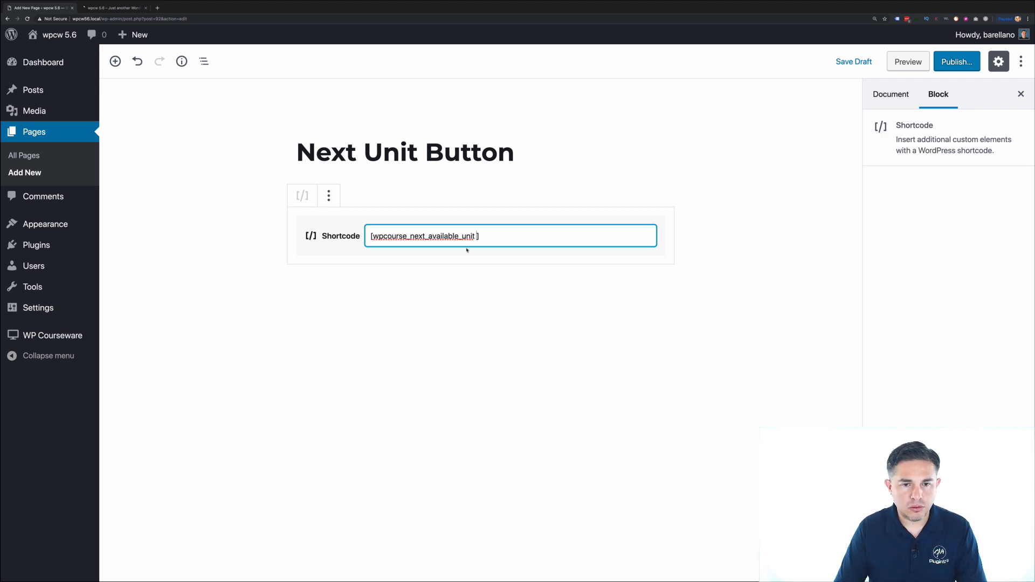
type("course=")
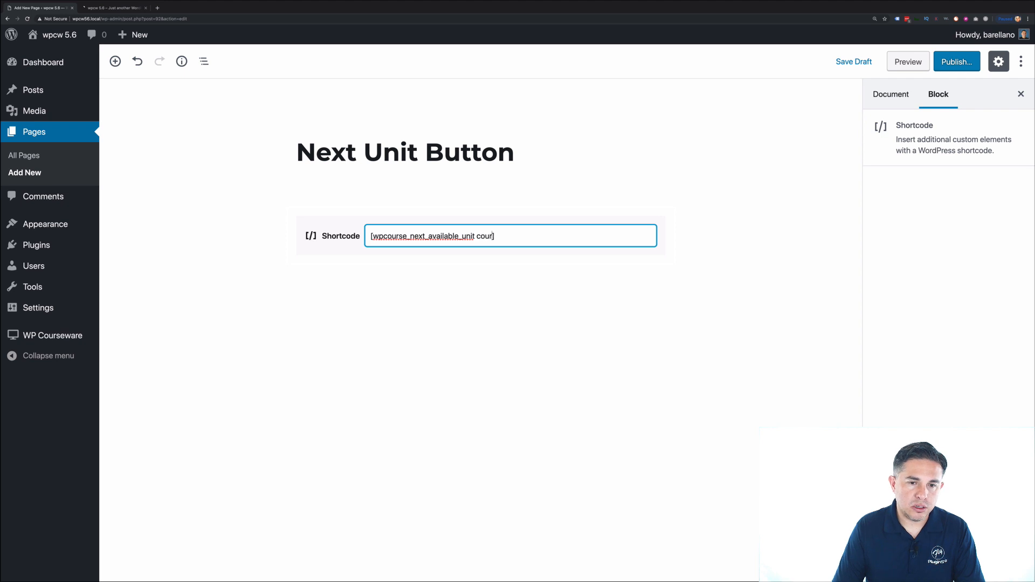
type("\"")
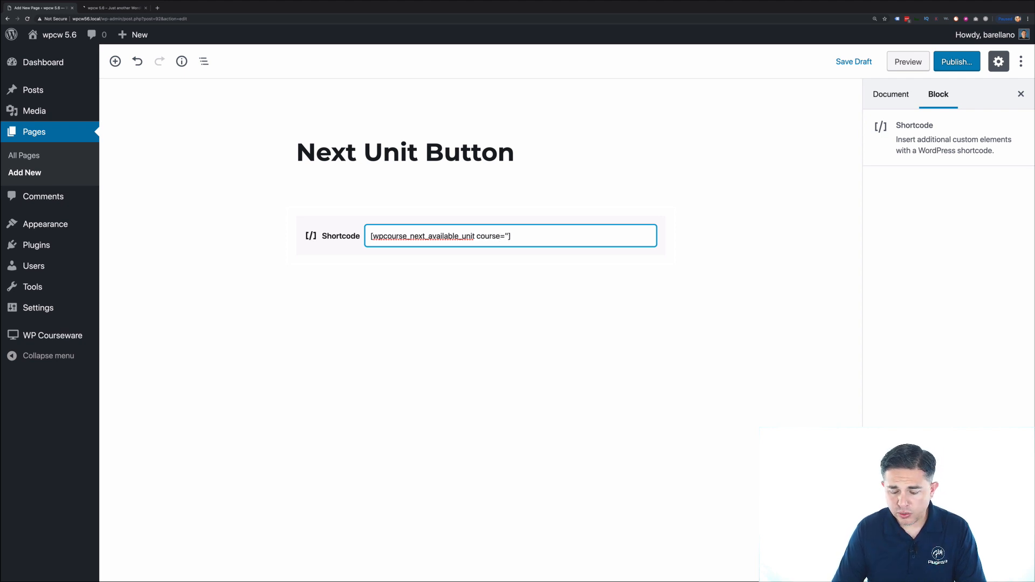
type("2\"")
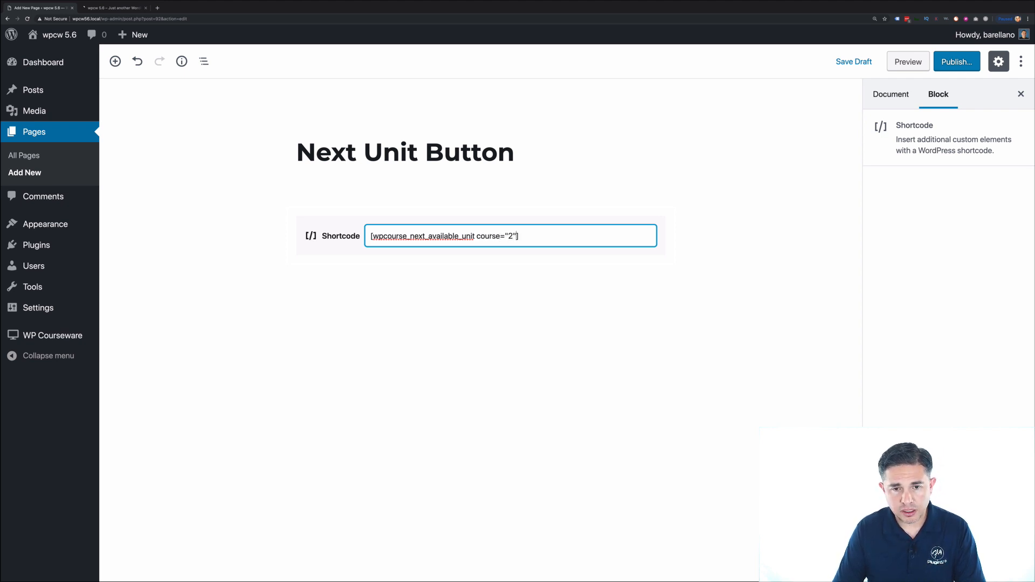
type(" class")
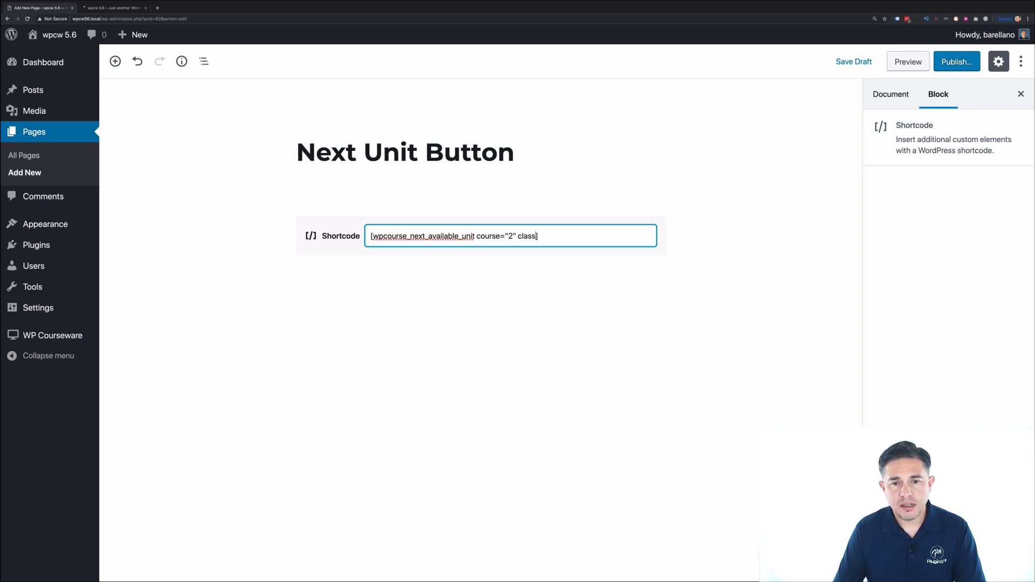
type("=\"")
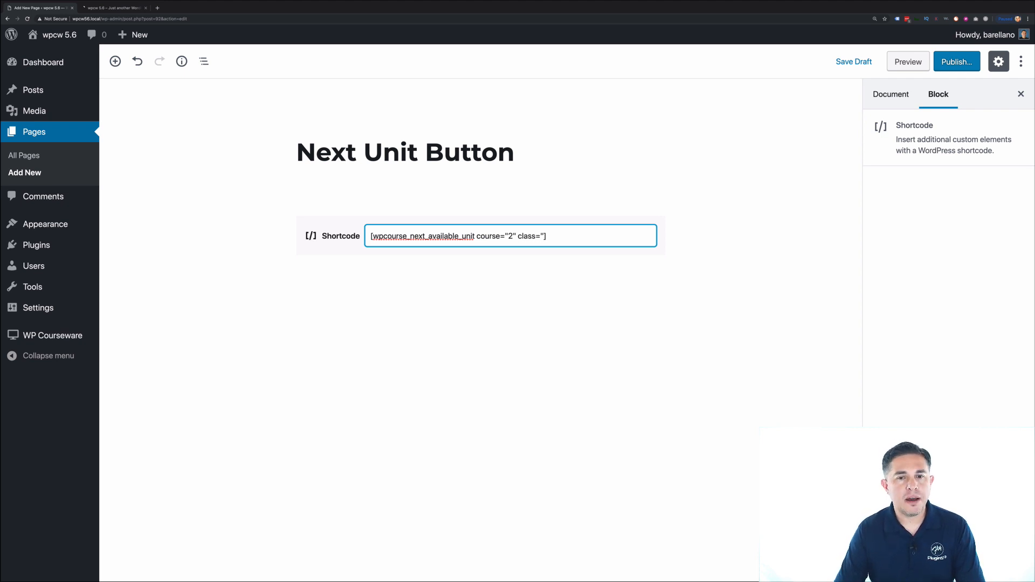
type("button\"")
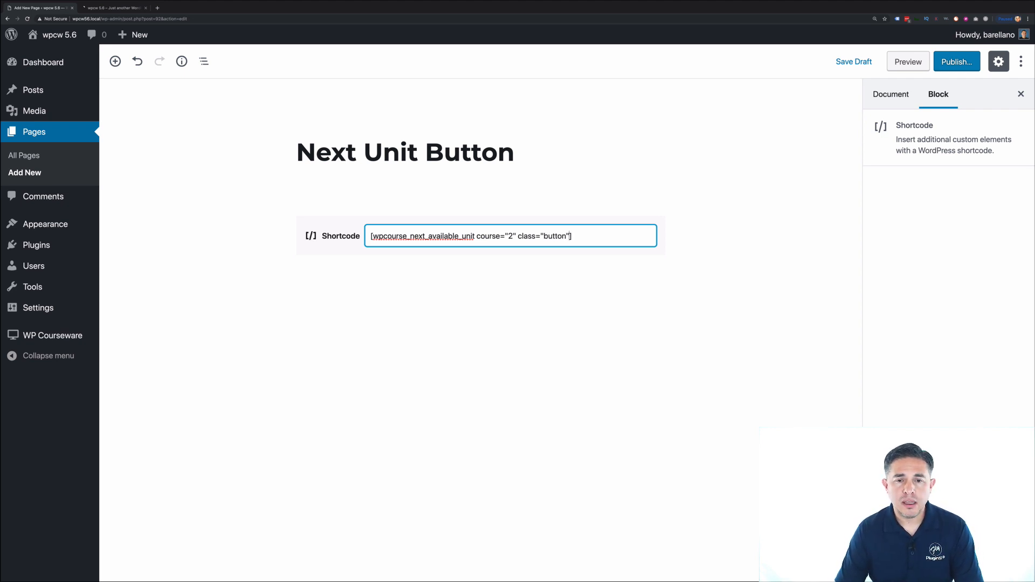
type(" text")
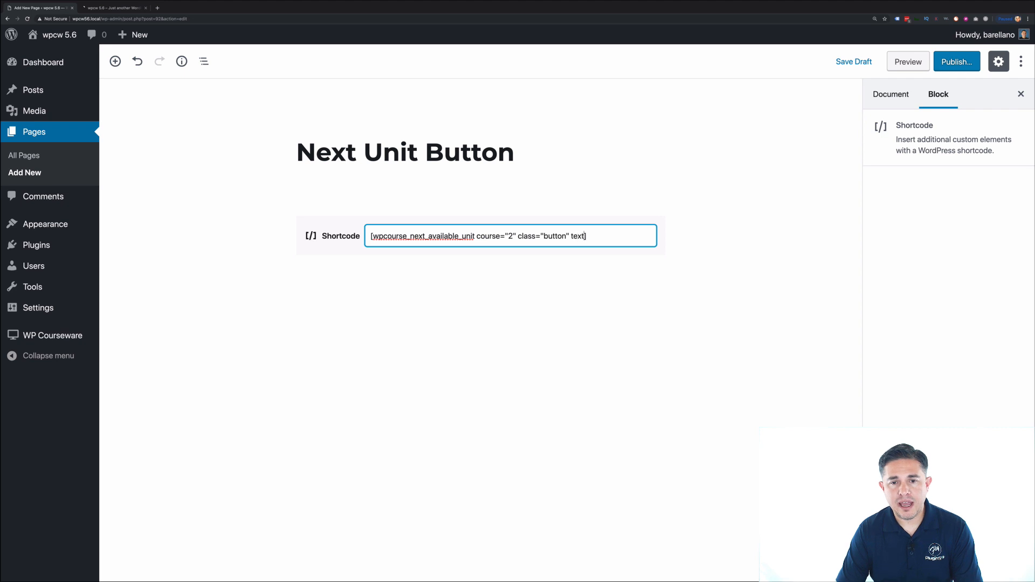
type("=\"")
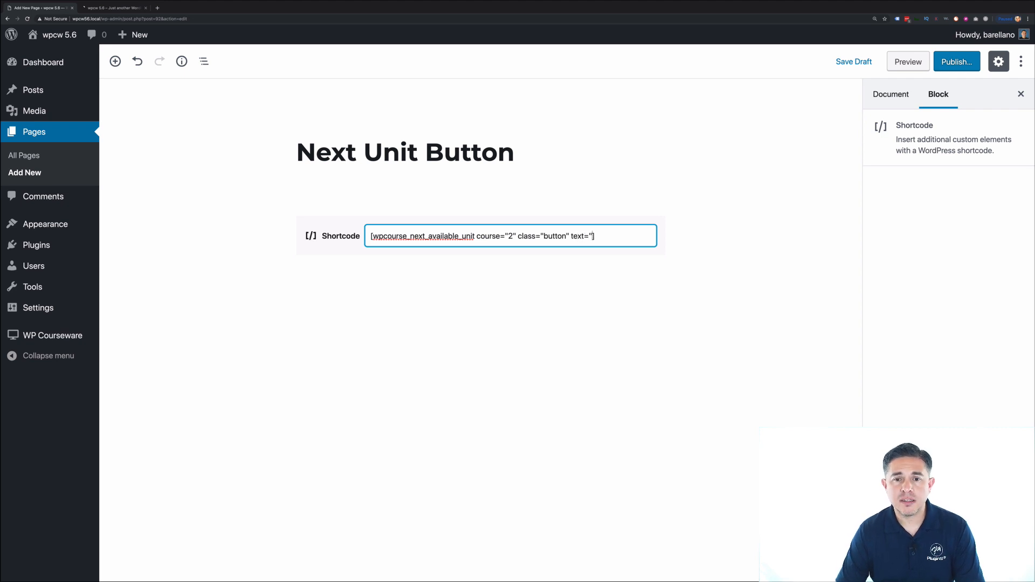
type("Next Unit Now\"")
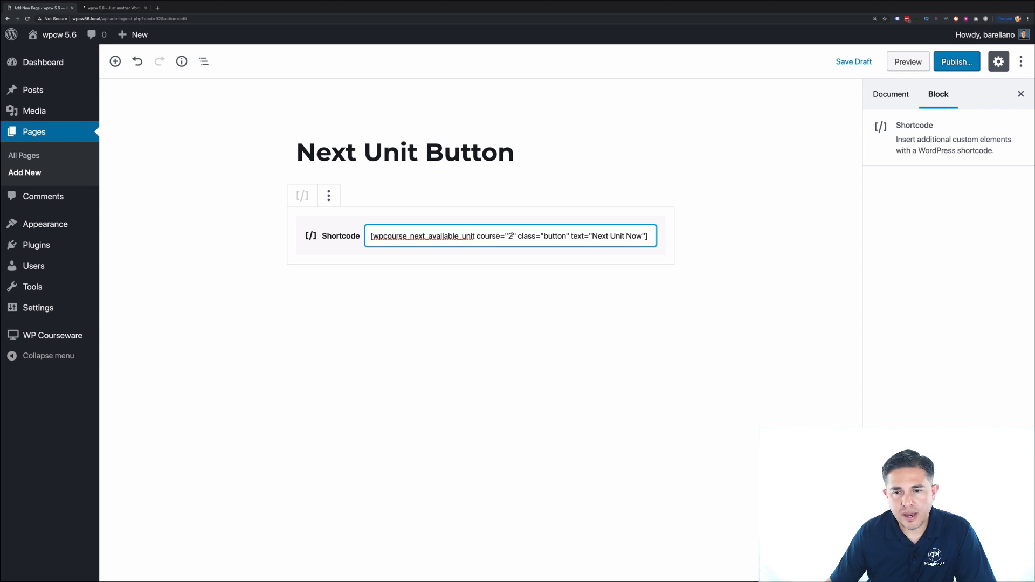
type("/")
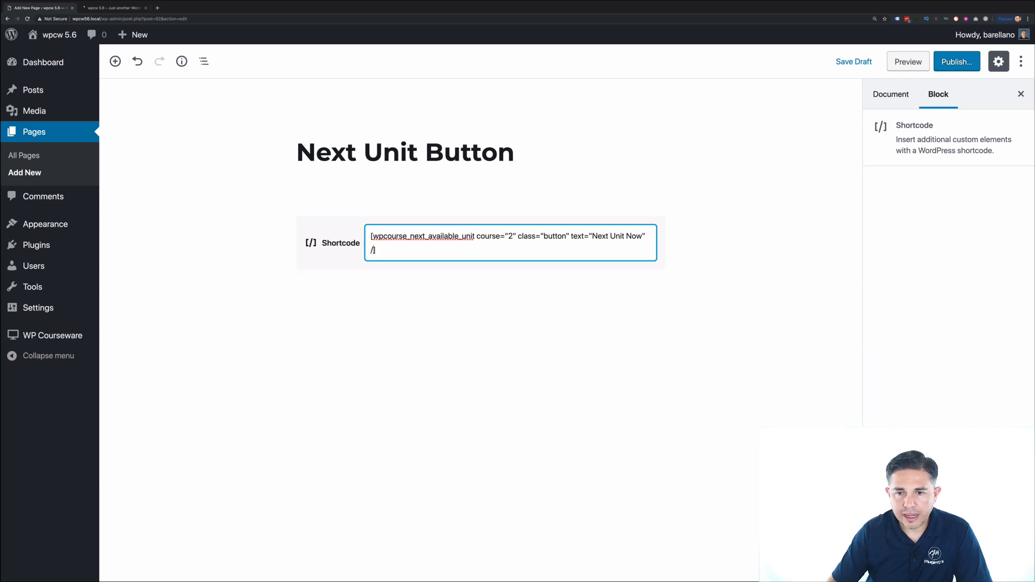
- Publish the Next Unit Button page and view it on the site
left_click(639, 324)
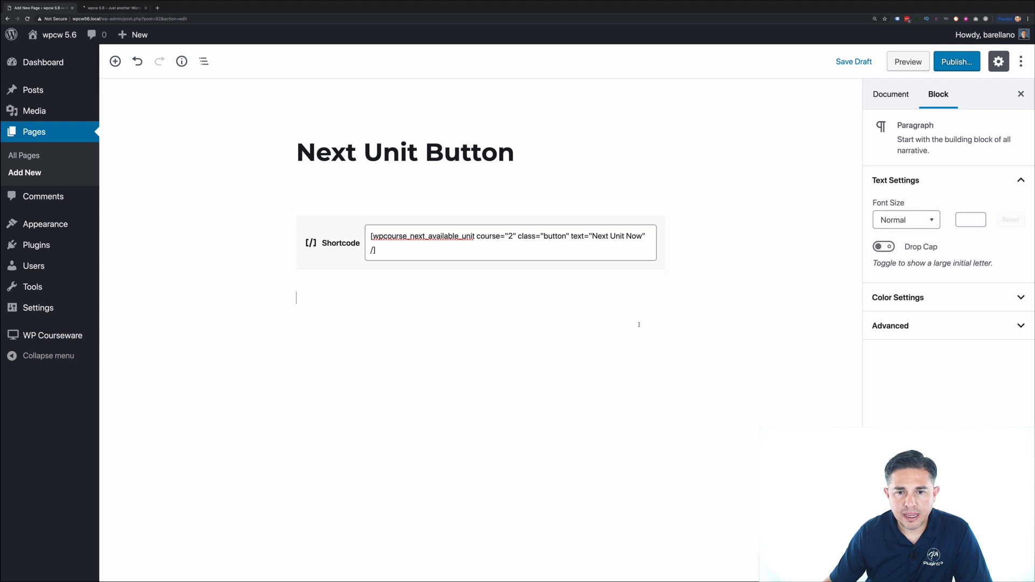
left_click(948, 67)
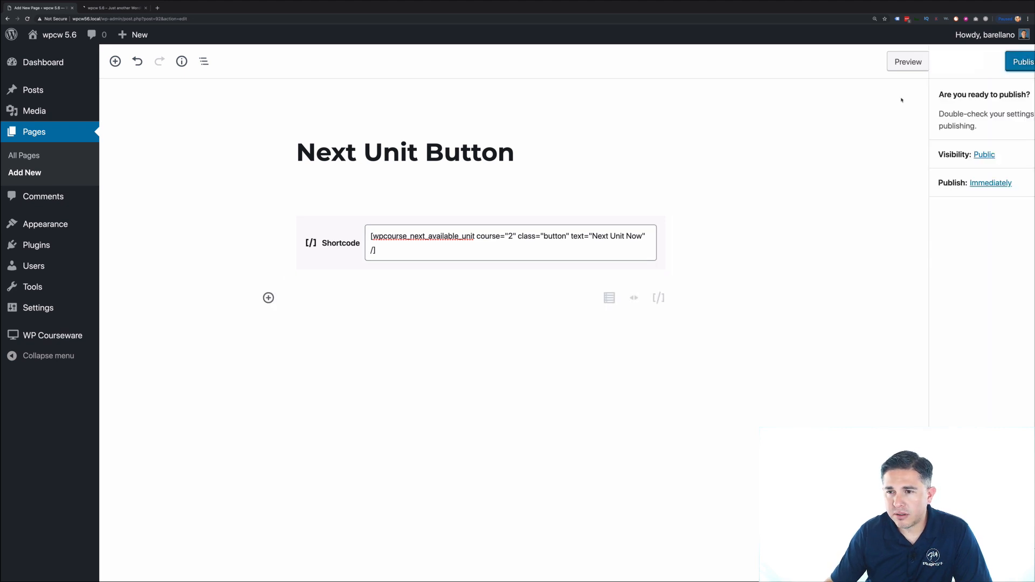
left_click(955, 67)
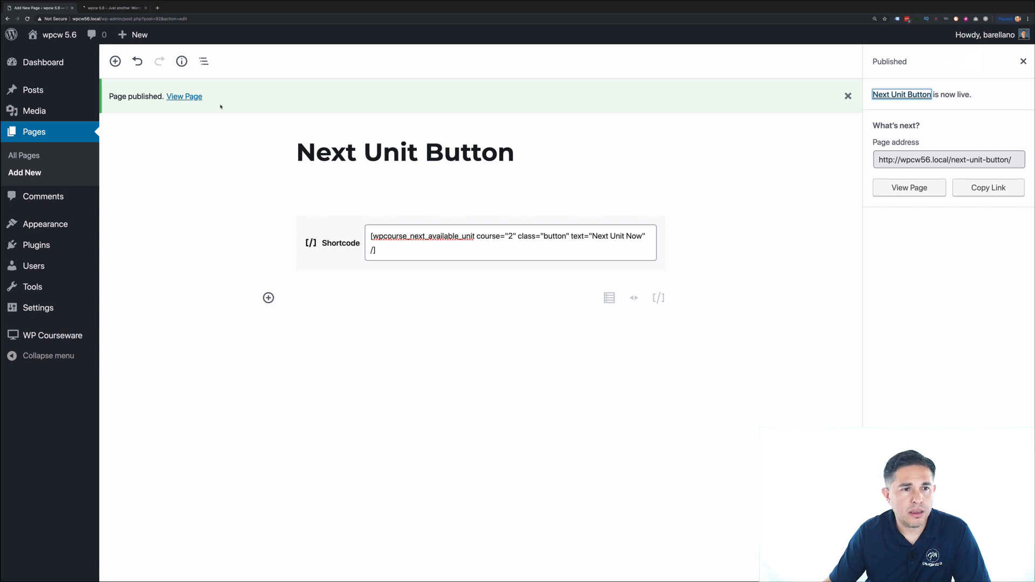
left_click(194, 98)
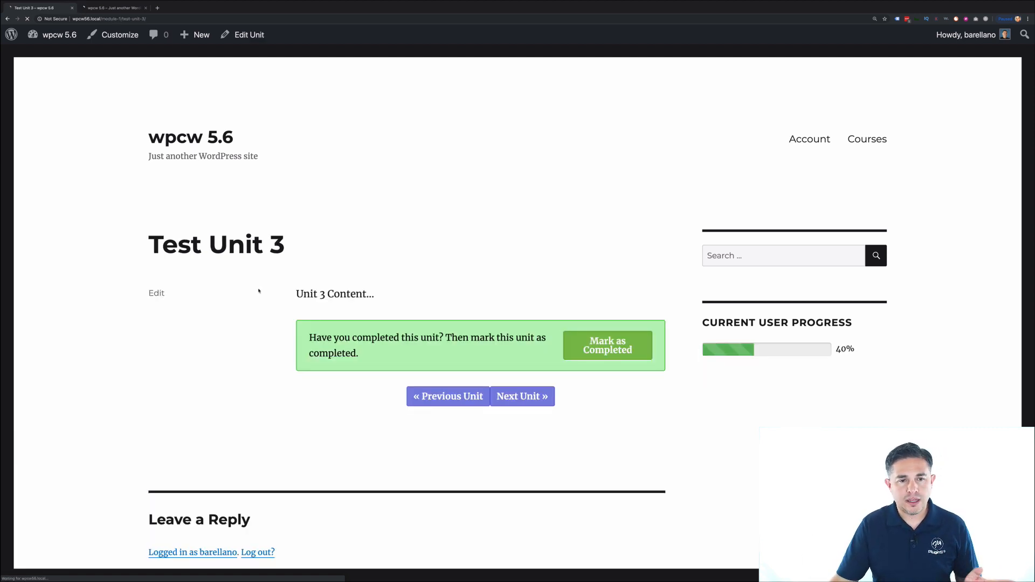
- Check How to make money online's unit status from the Courses list, then go back to Test Unit 3
left_click_drag(312, 252, 140, 243)
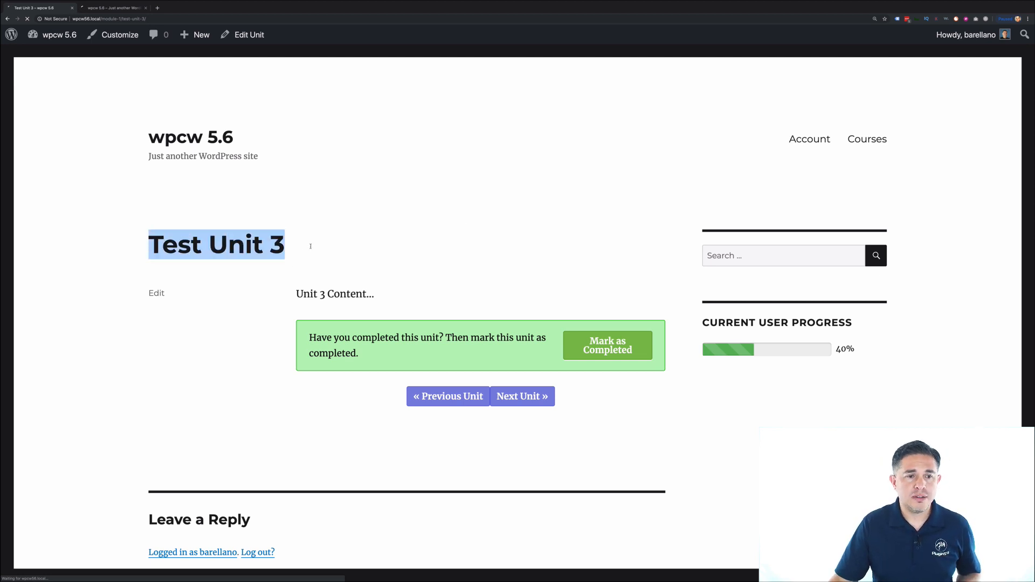
left_click(879, 139)
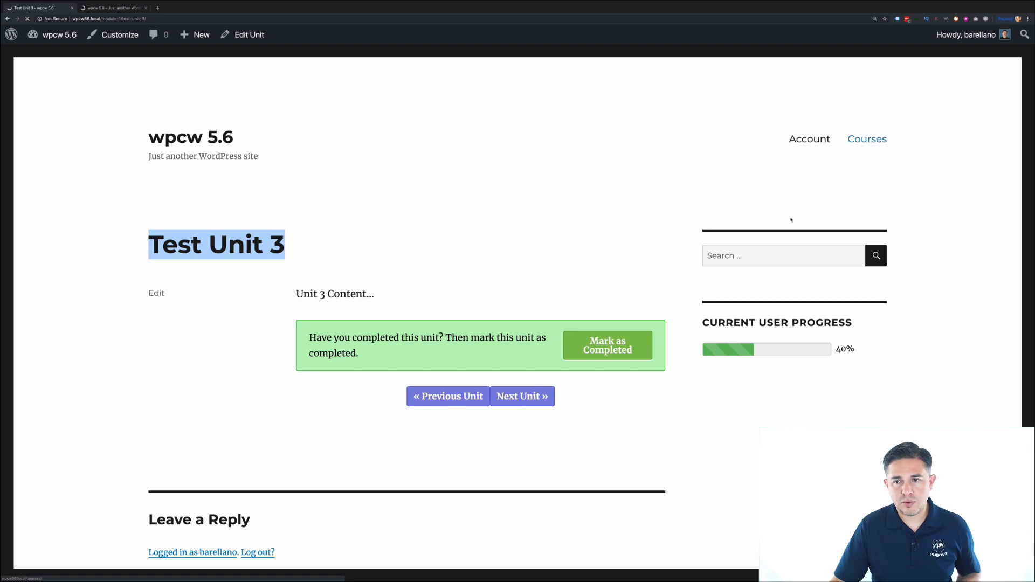
scroll(351, 397, "down", 7)
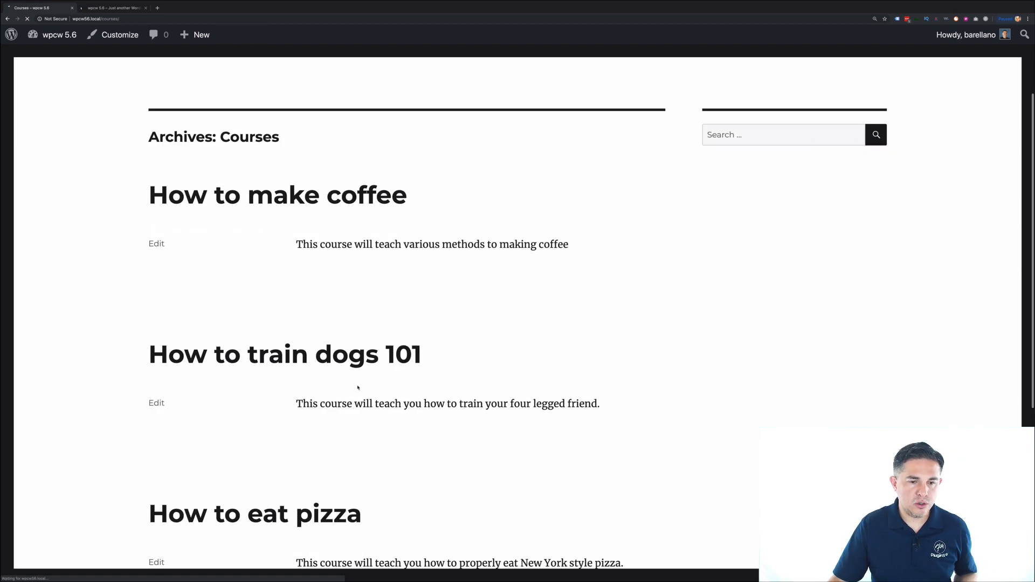
left_click(302, 440)
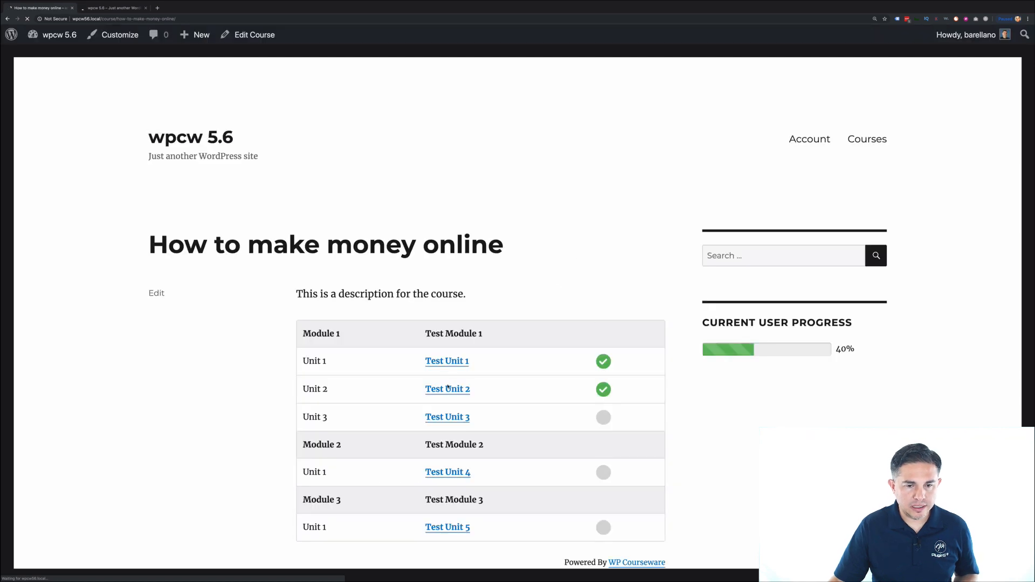
left_click(463, 421)
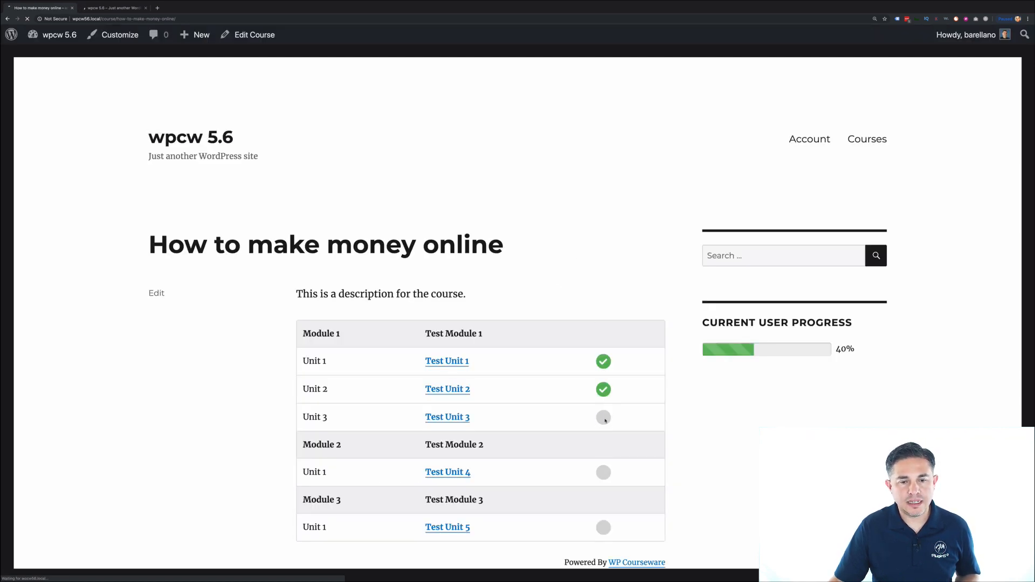
left_click(9, 21)
left_click(9, 21)
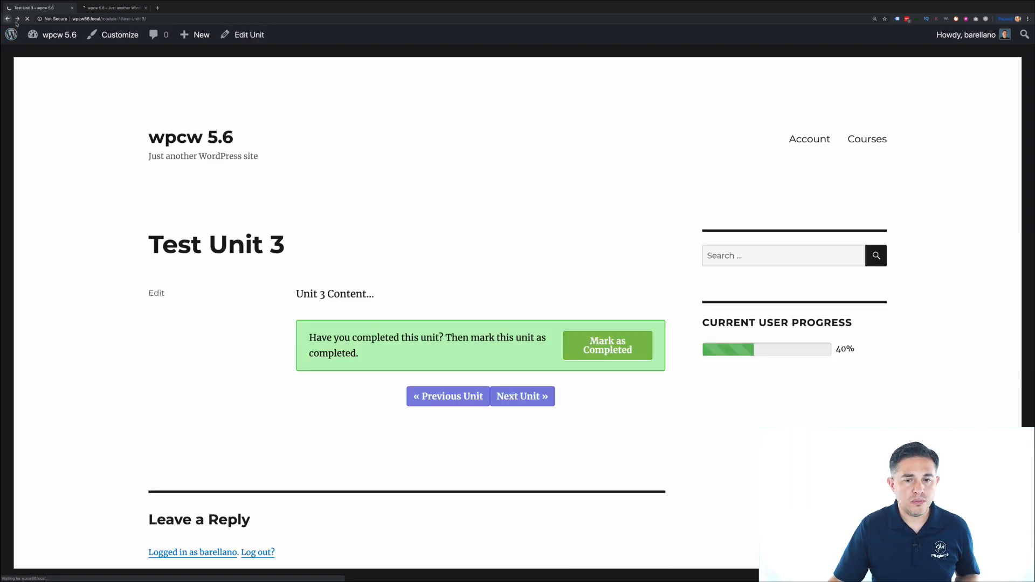